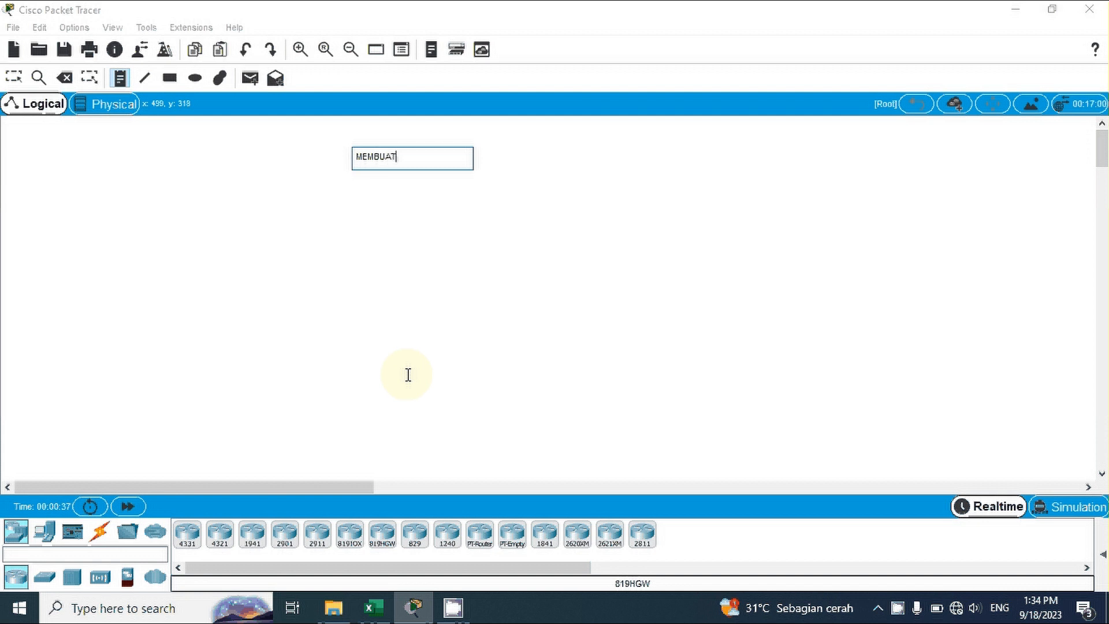
Complete the title note so it reads "MEMBUAT SIMULASI JARINGAN VLAN" and return to the selection tool
type("SKU")
key("BackSpace")
key("BackSpace")
type("IMULASI JARINGAN")
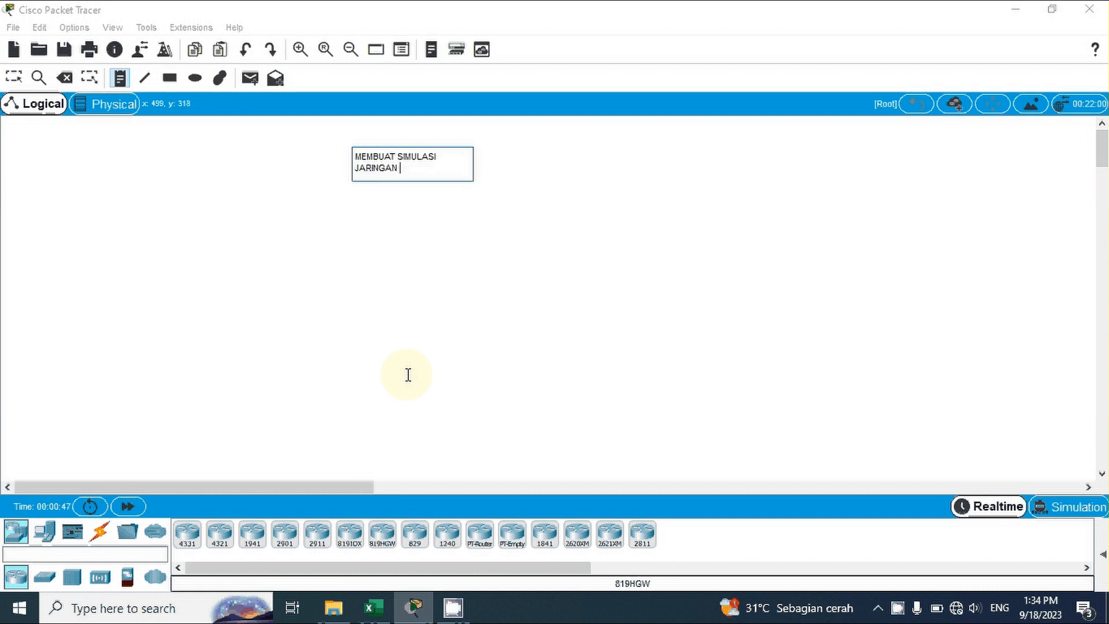
type(" VLAN")
left_click(335, 324)
left_click(477, 157)
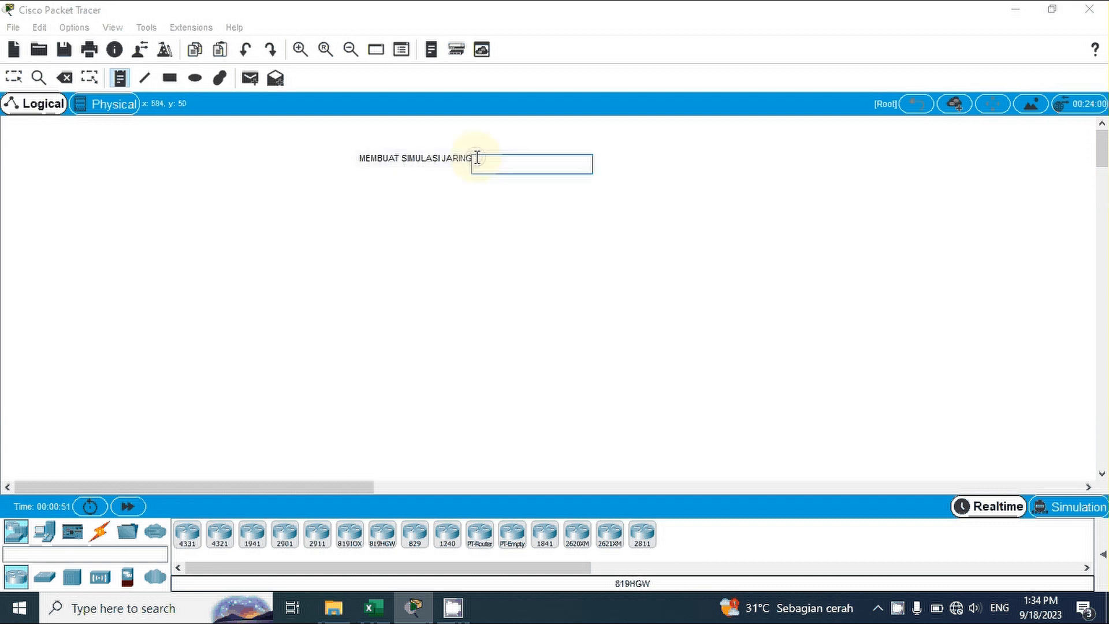
left_click(13, 77)
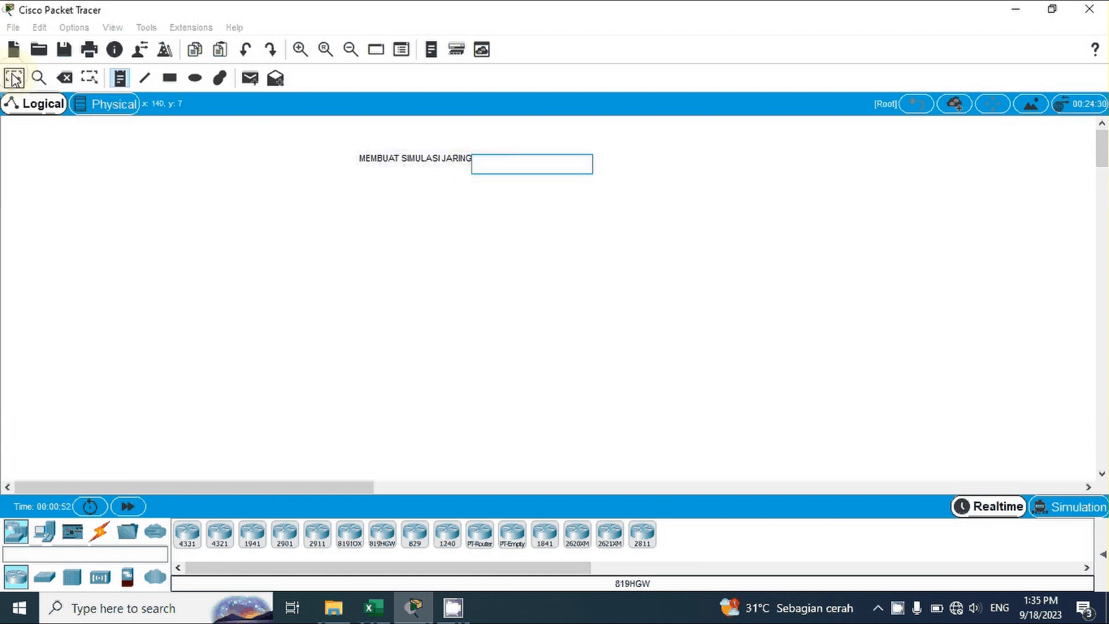
double_click(378, 163)
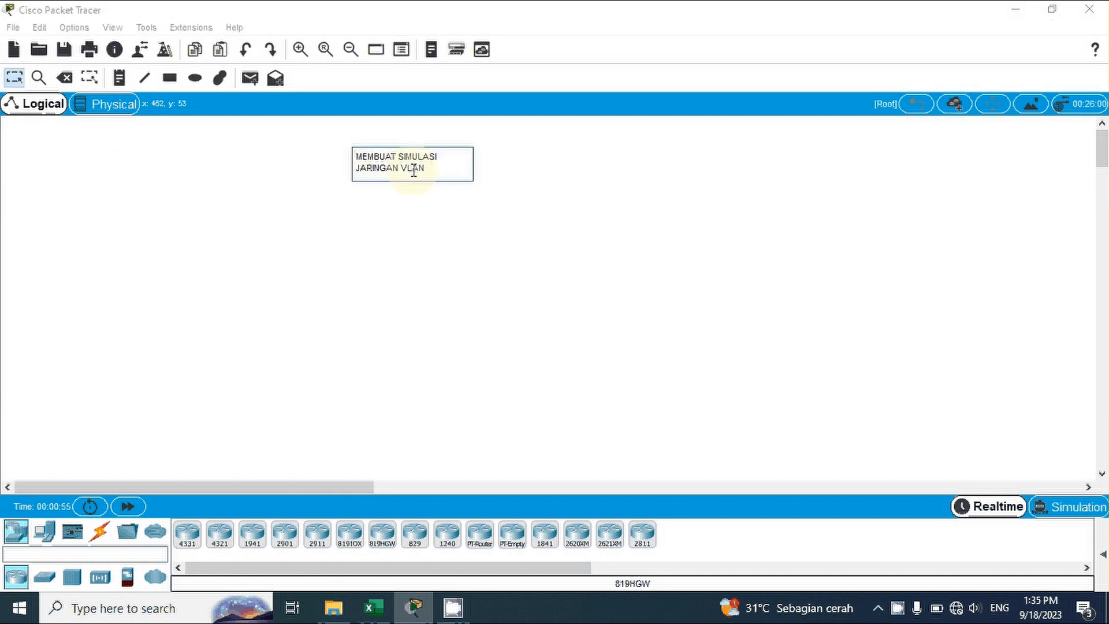
left_click(515, 191)
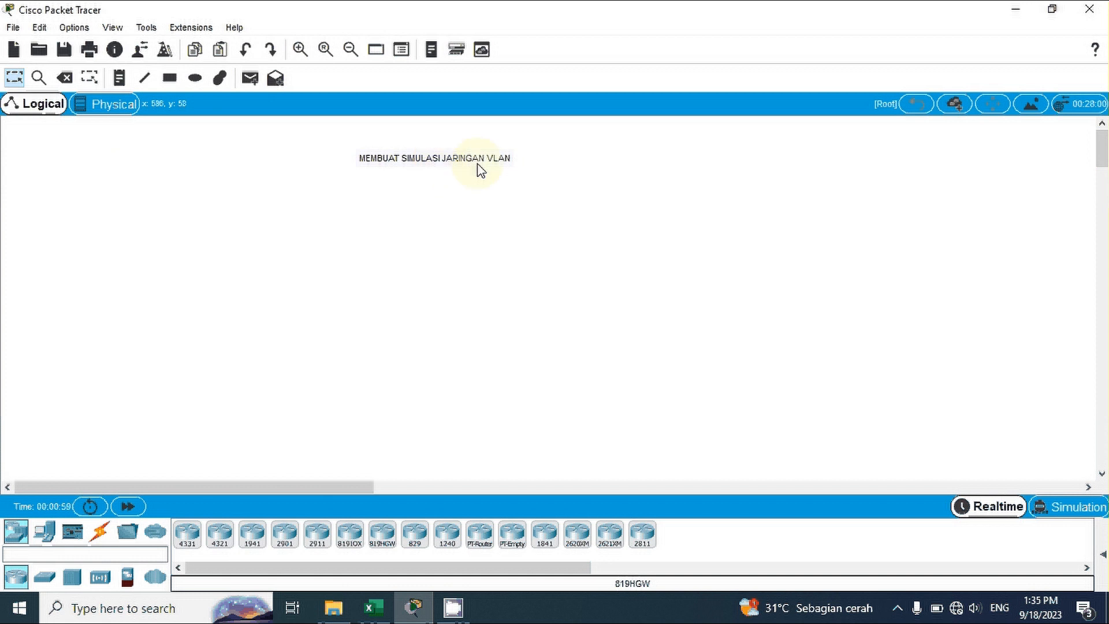
Reposition the title note slightly further right along the upper part of the workspace
left_click_drag(471, 166, 423, 160)
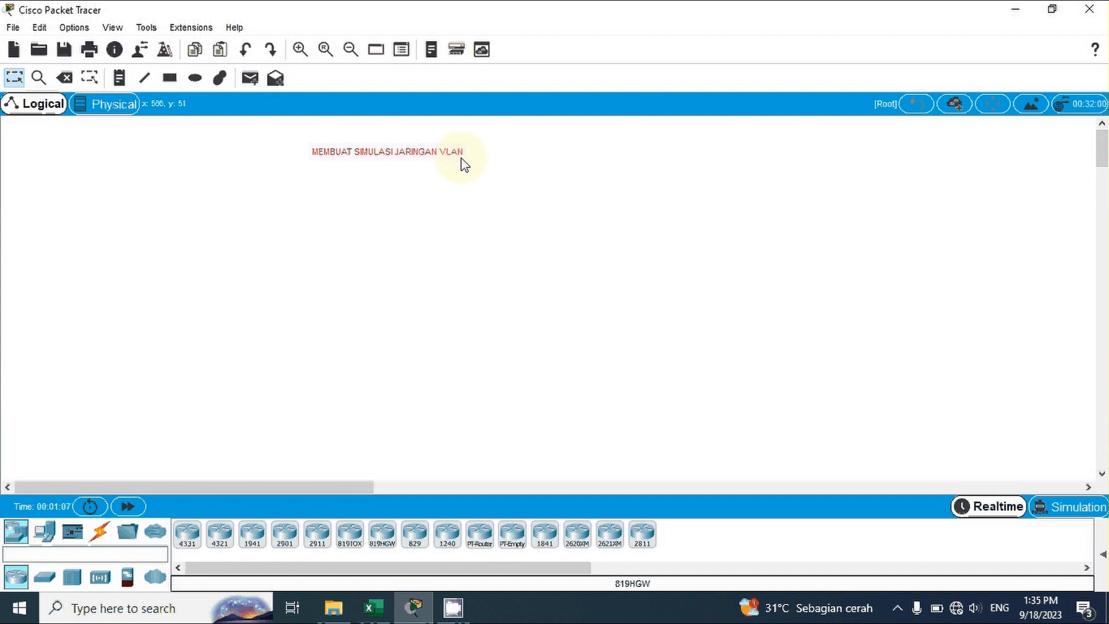
left_click_drag(445, 156, 522, 155)
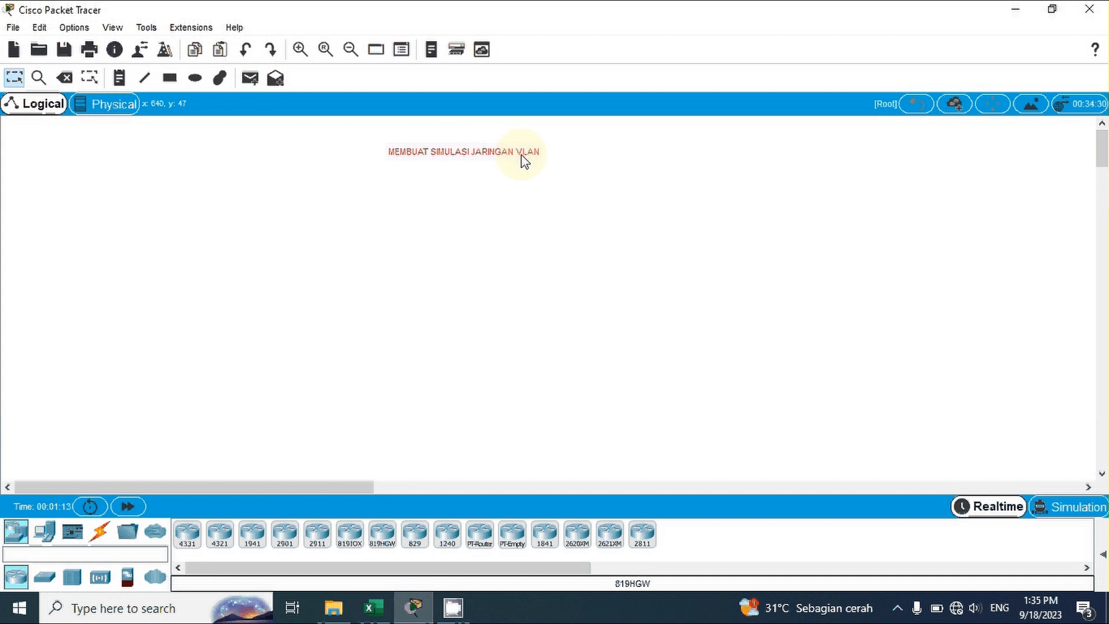
left_click(194, 312)
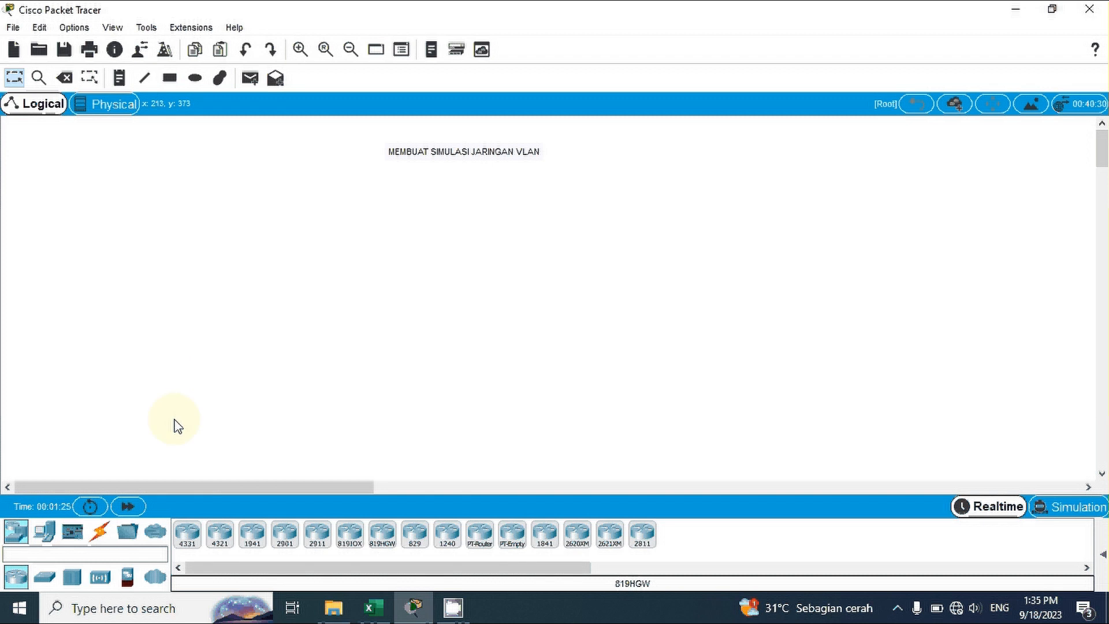
Place three PCs in an evenly spaced row on the left side of the workspace, below the title's level
left_click(47, 541)
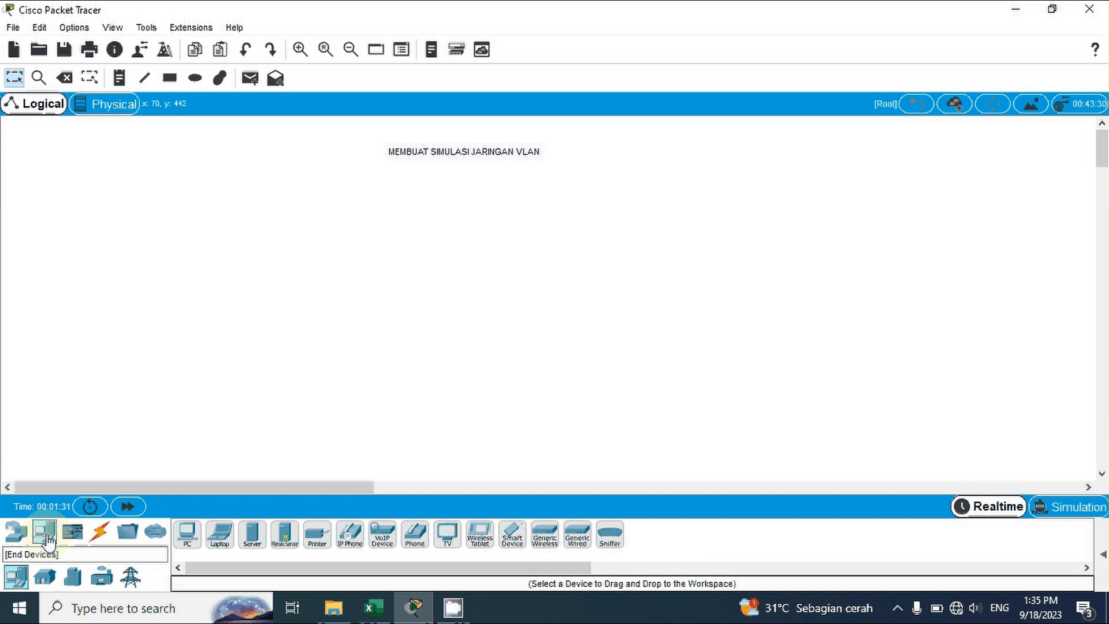
left_click(185, 536)
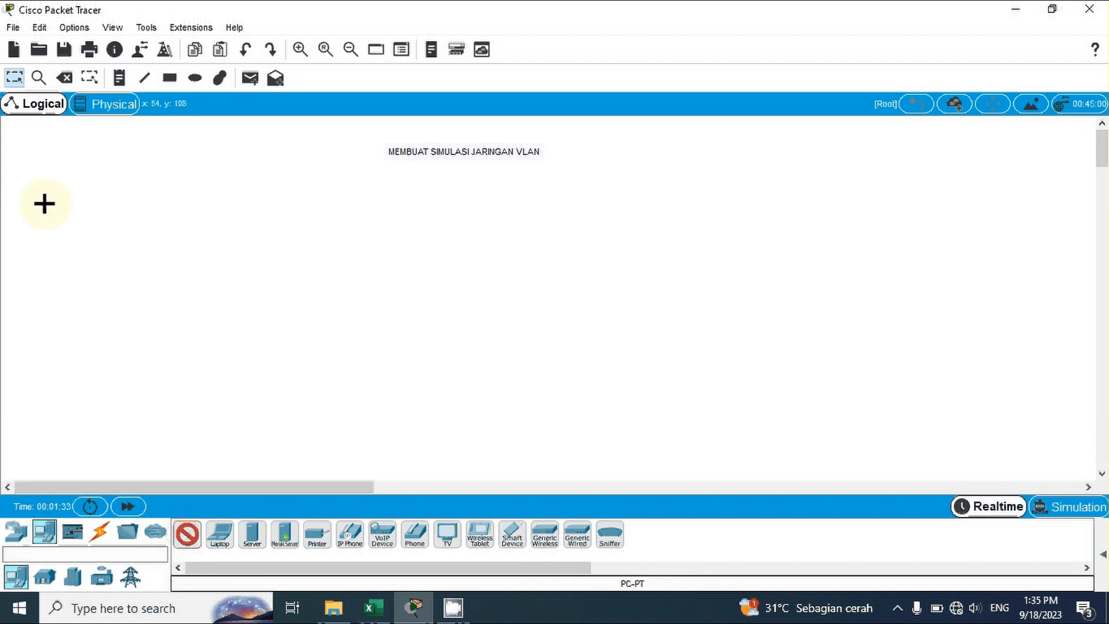
left_click(45, 203)
left_click(185, 536)
left_click(89, 207)
left_click(185, 536)
left_click(129, 206)
left_click_drag(88, 211, 84, 207)
Place three more PCs in a second row directly beneath PC0, PC1 and PC2
left_click(184, 536)
left_click(40, 285)
left_click(185, 536)
left_click(85, 285)
left_click(185, 536)
left_click(128, 285)
Place three PCs in a row to the right of the title's centre, roughly level with PC0 to PC2
left_click(185, 537)
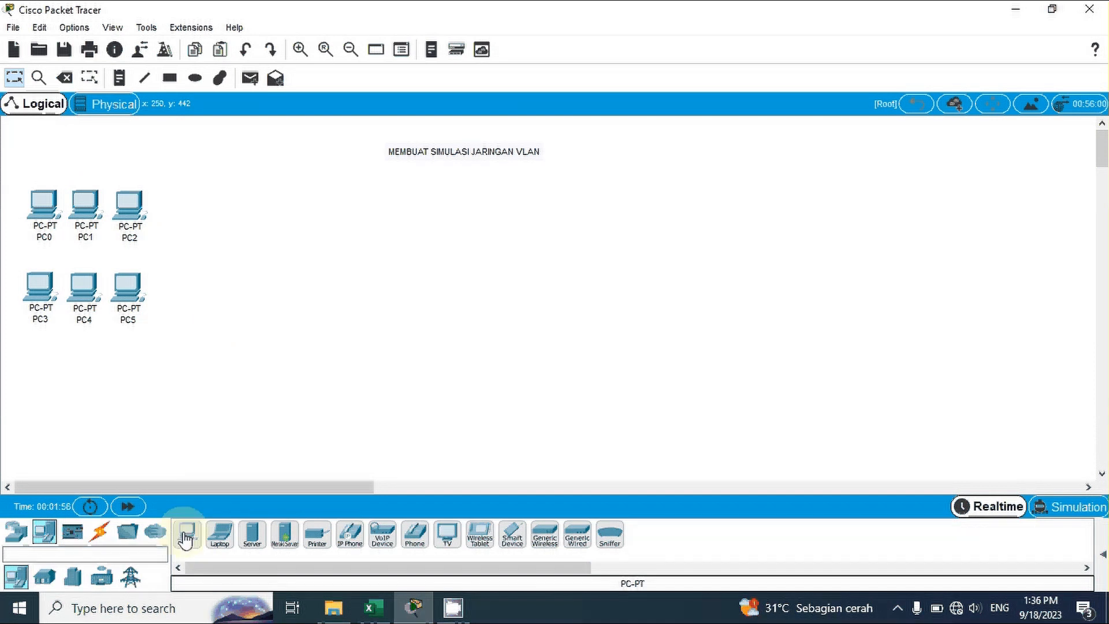
left_click(508, 215)
left_click(185, 536)
left_click(567, 215)
left_click(185, 536)
left_click(621, 219)
Place three PCs in a row beneath PC6, PC7 and PC8, and tidy the alignment of the right-hand group
left_click(185, 536)
left_click(507, 291)
left_click(185, 536)
left_click(566, 294)
left_click(185, 536)
left_click(622, 298)
left_click_drag(621, 232, 621, 229)
left_click_drag(568, 298, 623, 300)
left_click(757, 312)
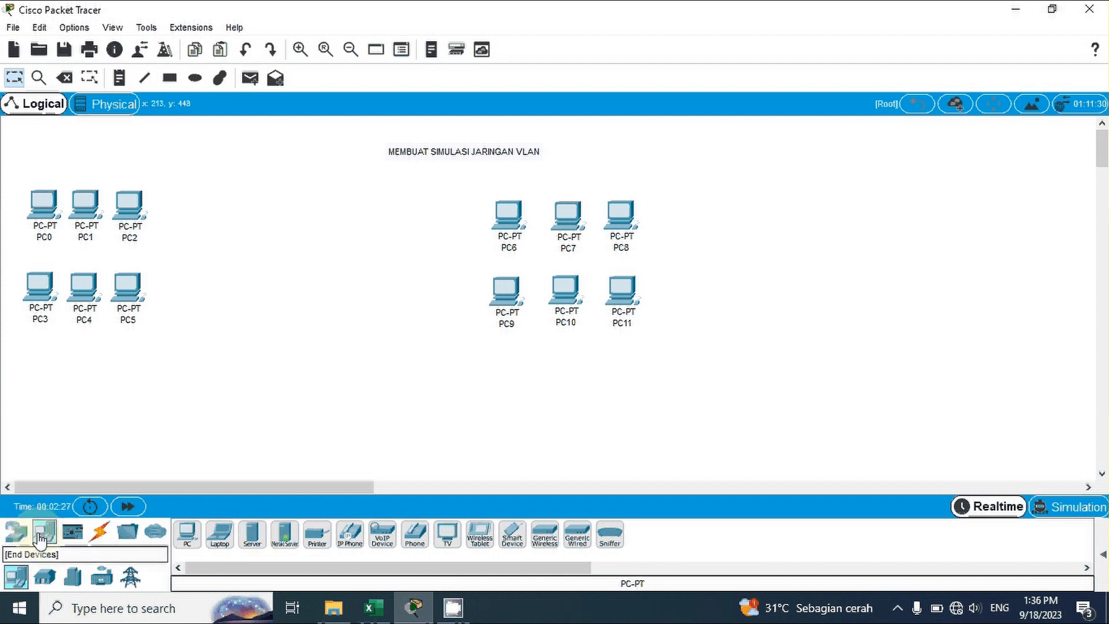
Place a 2950-24 switch midway between the left and right PC groups
left_click(16, 530)
left_click(43, 576)
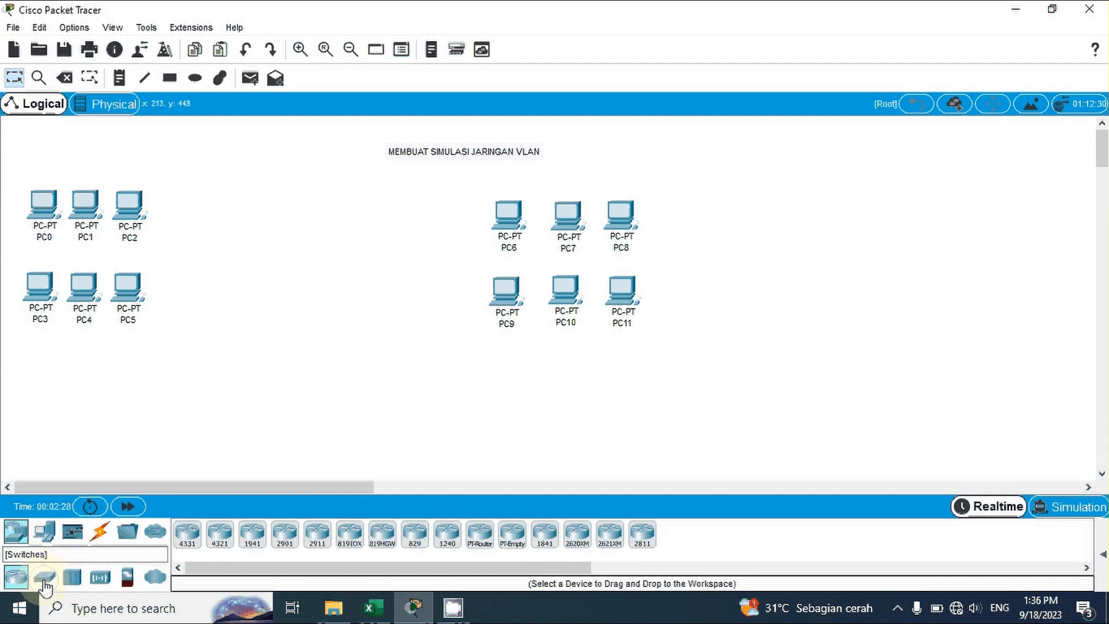
left_click(422, 543)
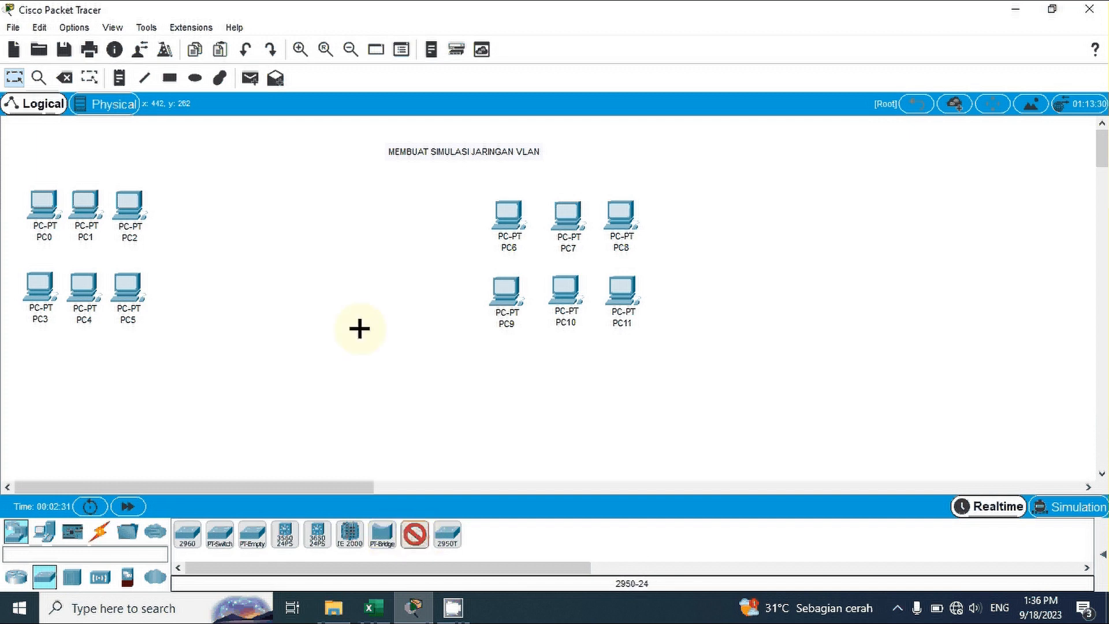
left_click(318, 250)
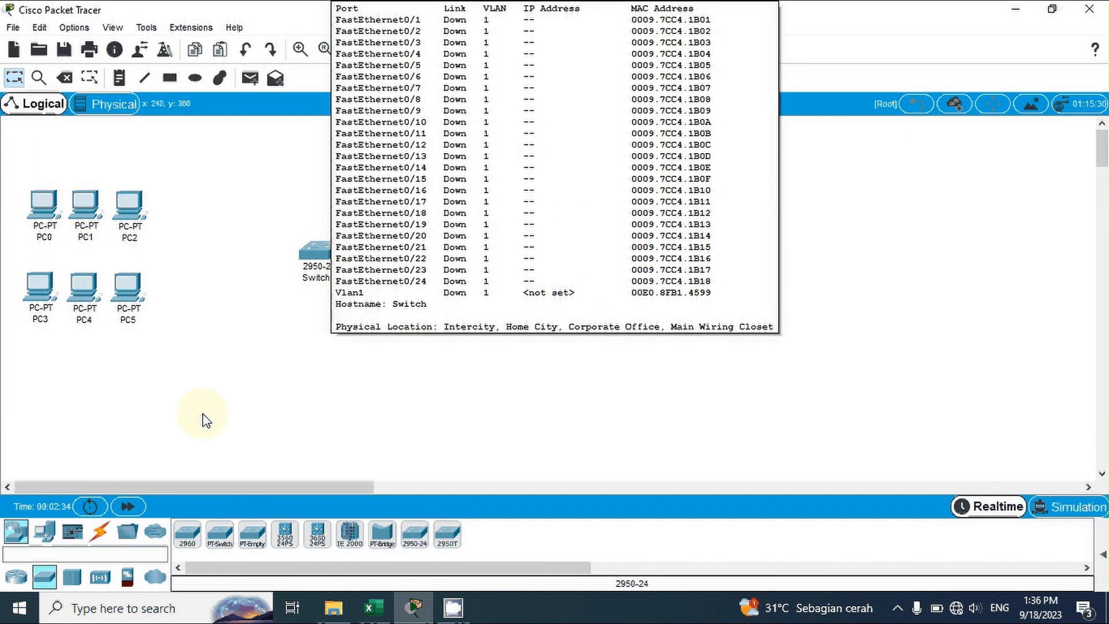
left_click(207, 402)
left_click(320, 263)
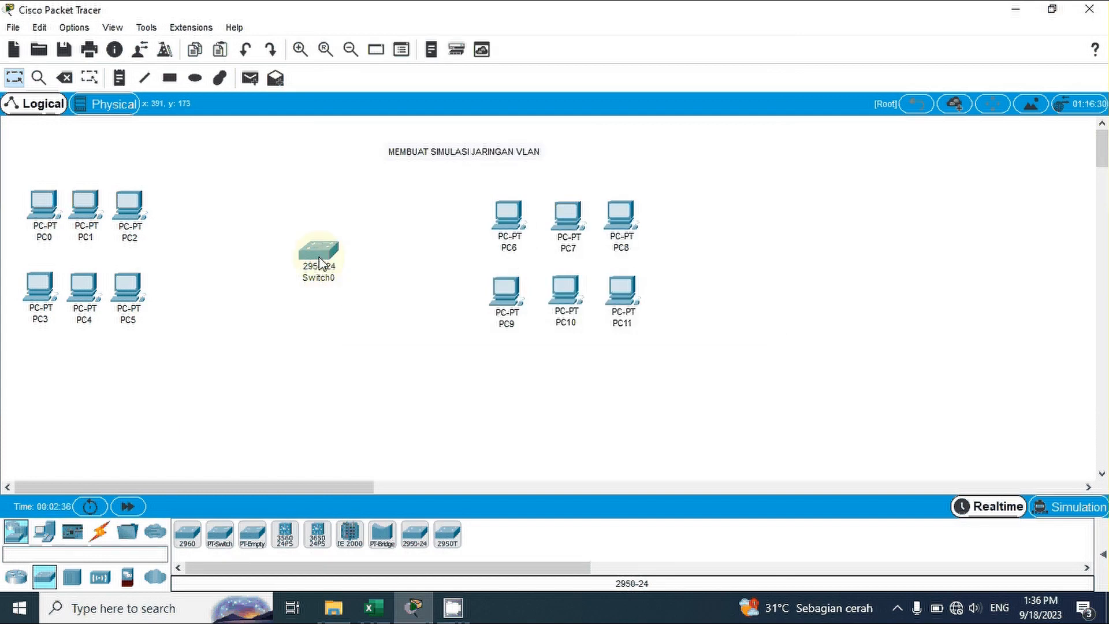
mouse_move(321, 264)
Connect PC0's FastEthernet0 to Switch0's FastEthernet0/1 with a copper straight-through cable
left_click(100, 530)
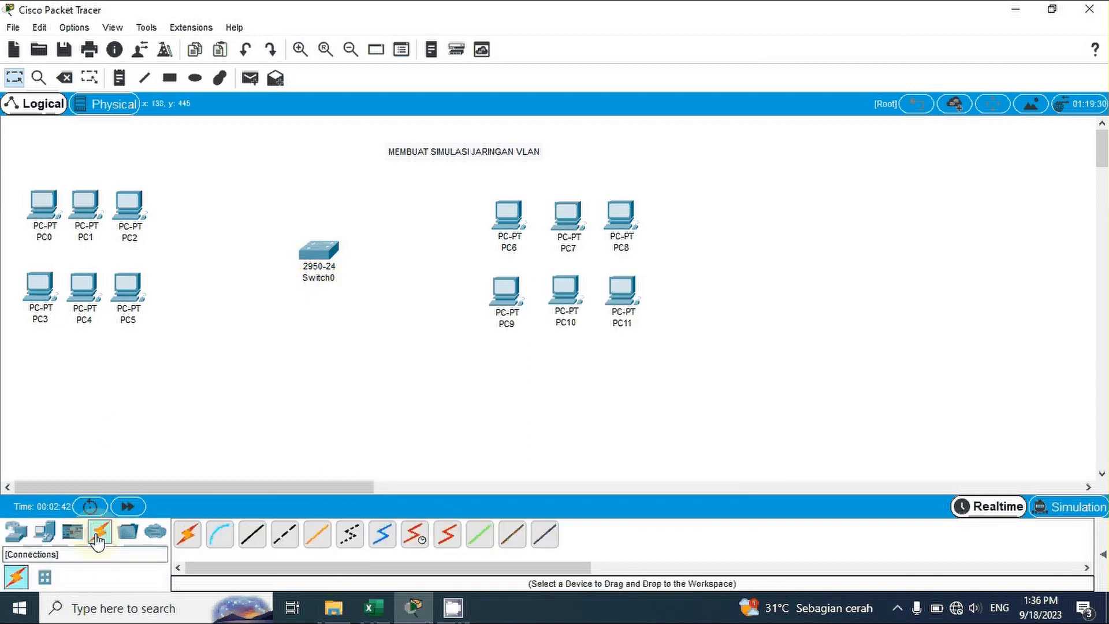
left_click(251, 535)
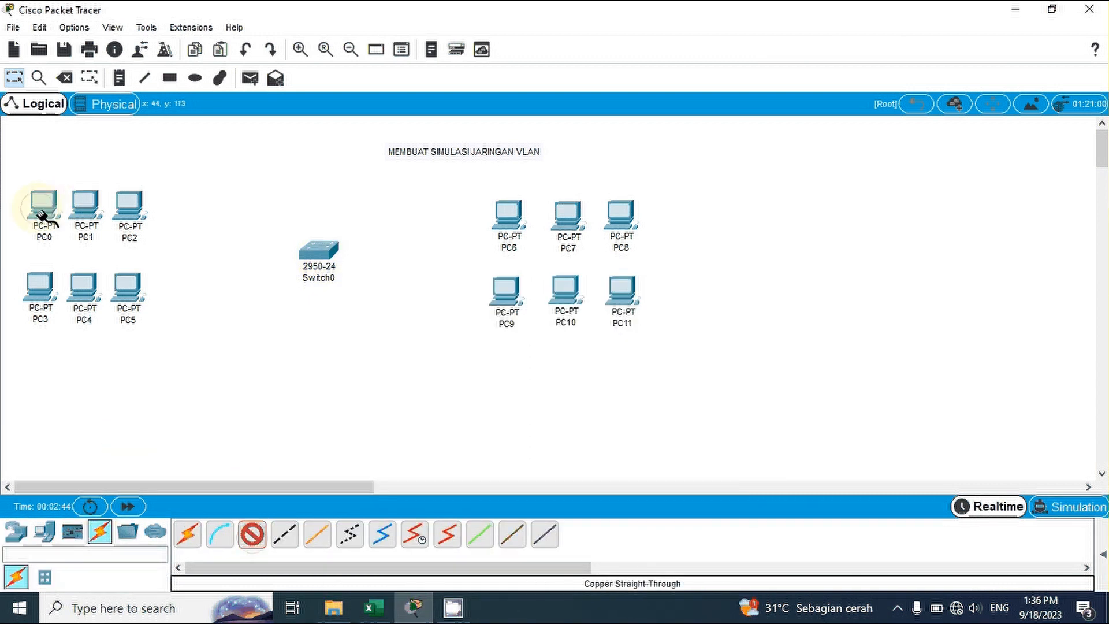
left_click(41, 209)
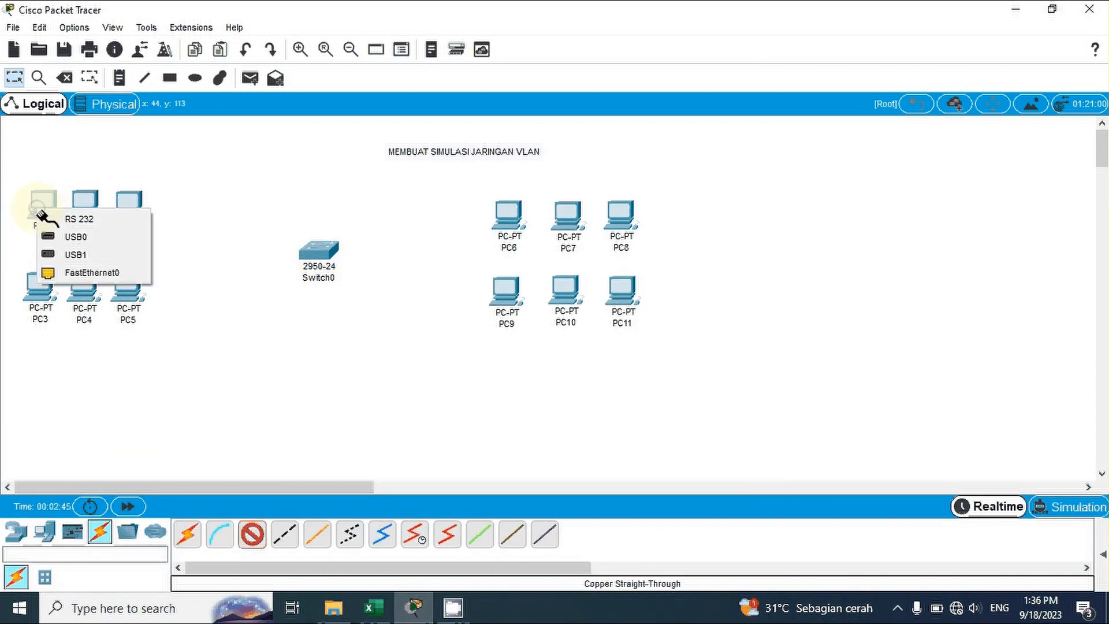
left_click(71, 273)
left_click(319, 254)
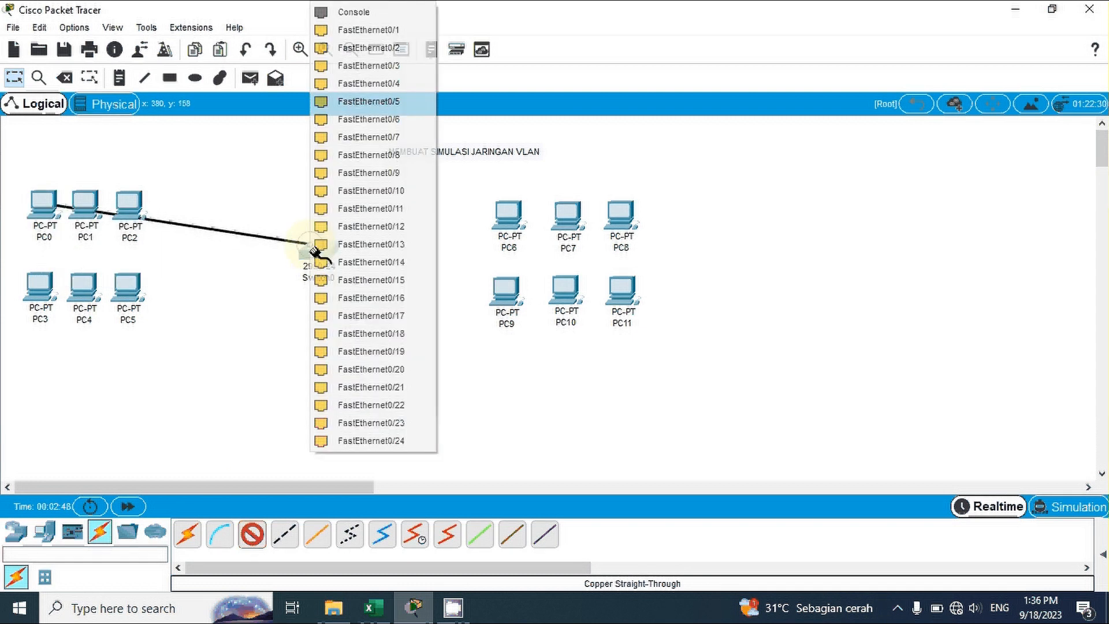
left_click(362, 30)
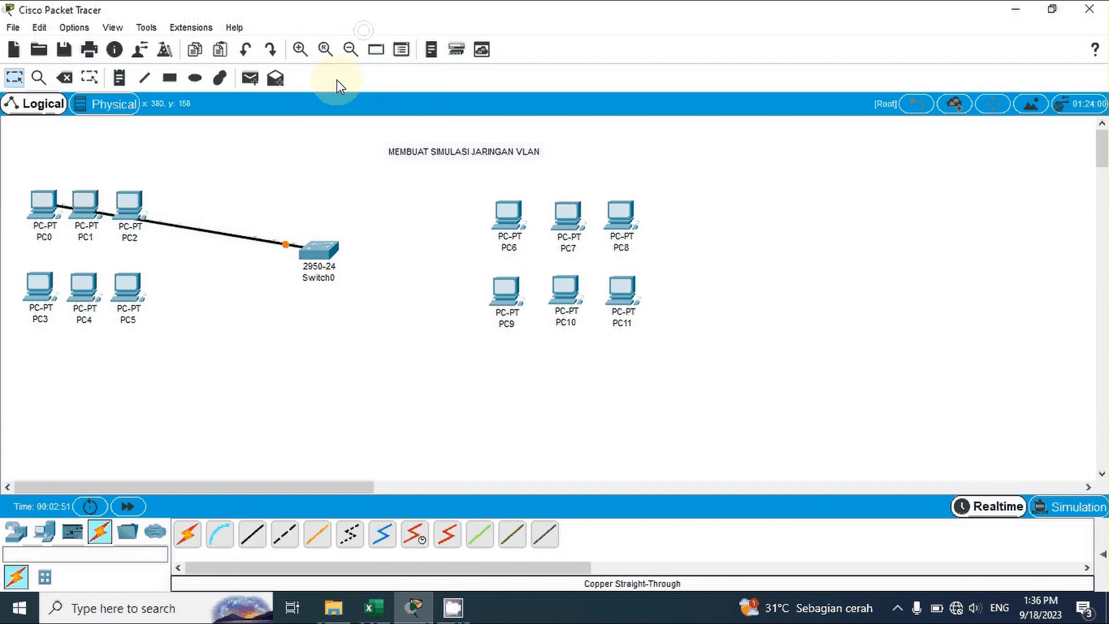
Connect PC1 to Switch0's FastEthernet0/2 and PC2 to another free switch port with copper straight-through cables
left_click(86, 202)
left_click(104, 269)
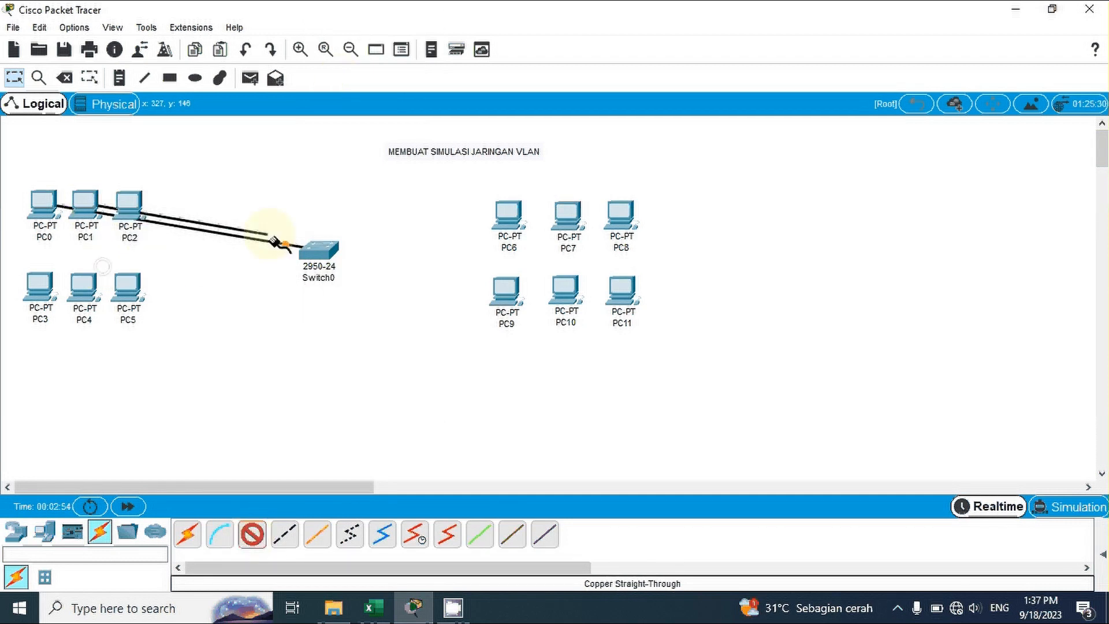
left_click(305, 248)
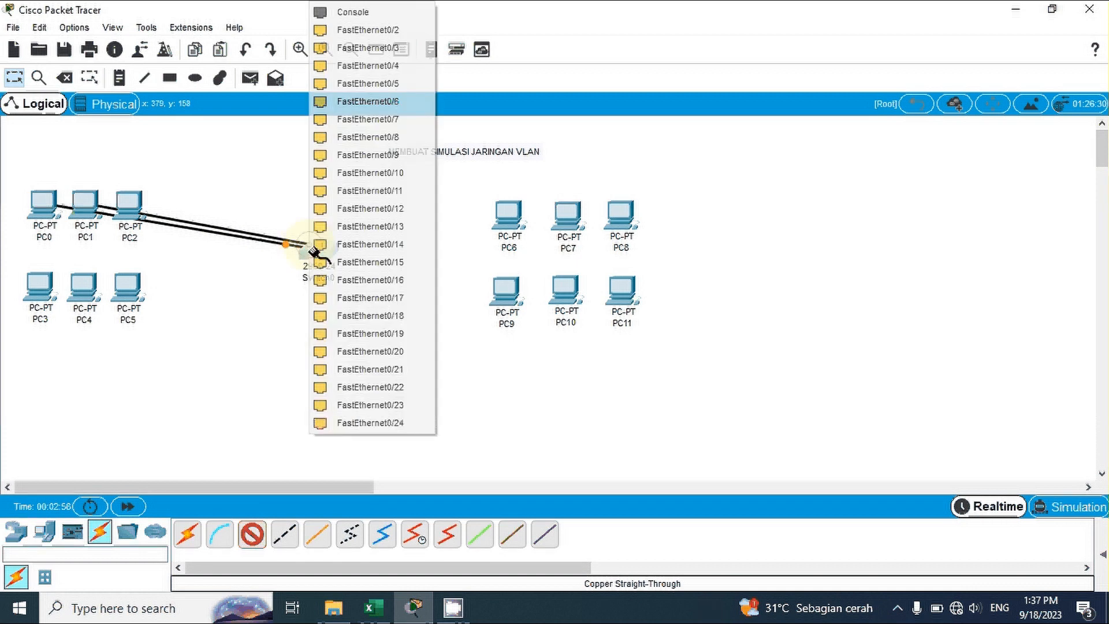
left_click(353, 38)
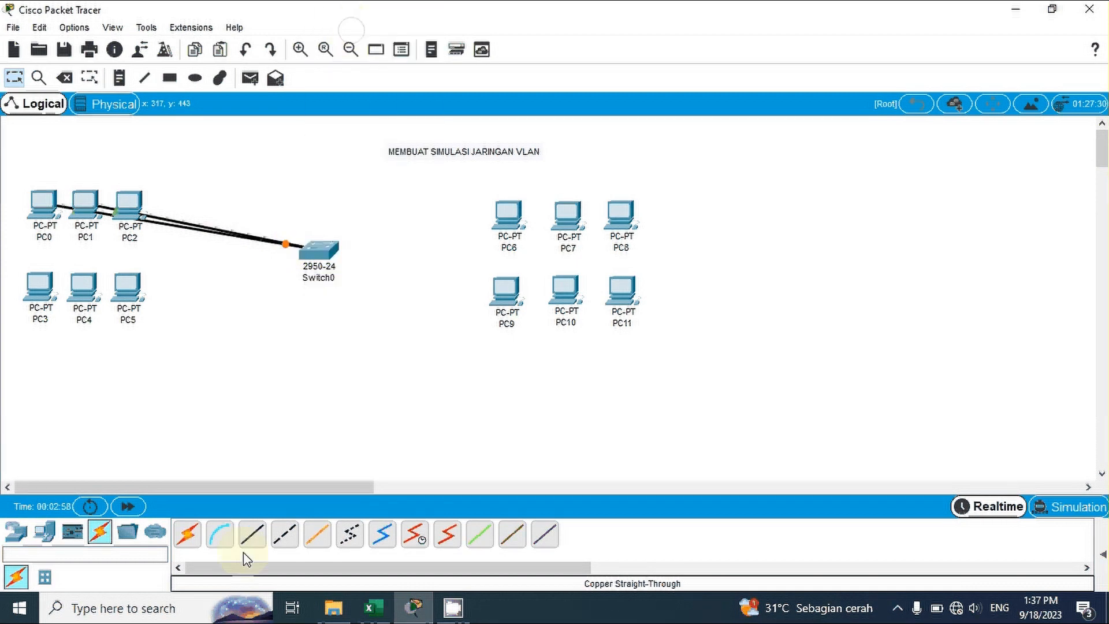
left_click(252, 535)
left_click(129, 211)
left_click(198, 265)
left_click(312, 248)
left_click(378, 47)
Connect PC3, PC4 and PC5 to free FastEthernet ports on Switch0 with copper straight-through cables
left_click(252, 534)
left_click(40, 285)
left_click(312, 248)
left_click(374, 30)
left_click(252, 534)
left_click(84, 285)
left_click(312, 249)
left_click(371, 273)
left_click(252, 535)
left_click(127, 286)
left_click(312, 248)
left_click(364, 274)
Connect PC6, PC7 and PC8 to free FastEthernet ports on Switch0 with copper straight-through cables
left_click(251, 534)
left_click(510, 219)
left_click(562, 279)
left_click(318, 248)
left_click(370, 276)
left_click(252, 535)
left_click(568, 214)
left_click(620, 275)
left_click(321, 253)
left_click(375, 280)
left_click(620, 217)
left_click(664, 276)
left_click(318, 250)
left_click(379, 299)
Connect PC9, PC10 and PC11 to Switch0 with copper straight-through cables, using FastEthernet0/12 for PC11
left_click(506, 289)
left_click(558, 354)
left_click(332, 287)
left_click(252, 534)
left_click(565, 290)
left_click(614, 354)
left_click(319, 250)
left_click(350, 283)
left_click(252, 535)
left_click(621, 290)
left_click(670, 349)
left_click(323, 252)
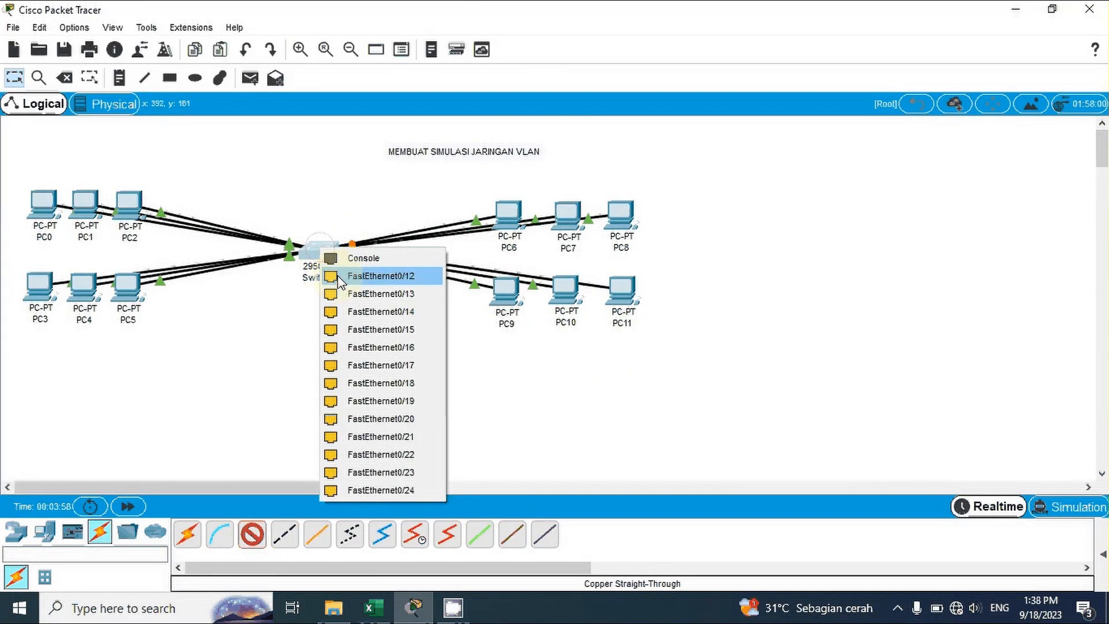
left_click(370, 277)
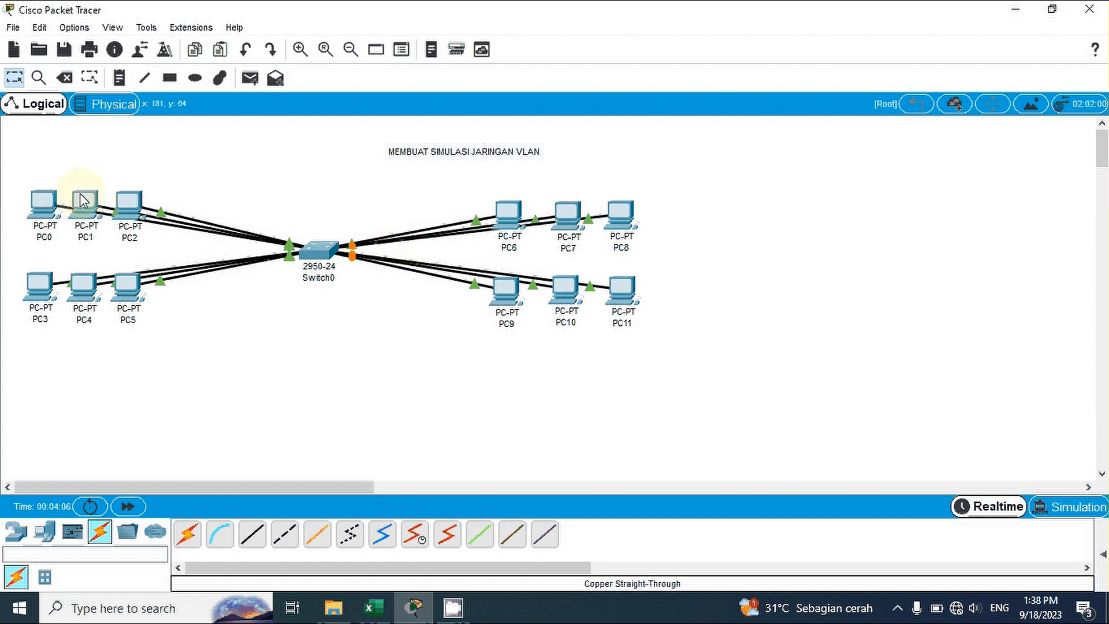
Give PC0 the static IP address 192.168.1.100 with subnet mask 255.255.255.0 and close its window
left_click(45, 220)
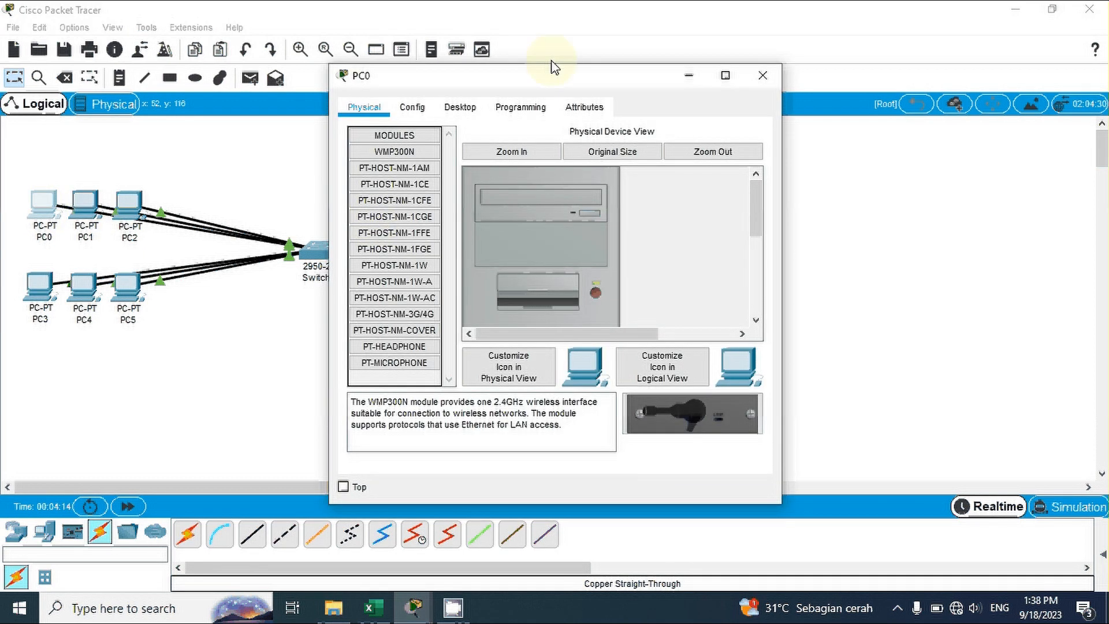
left_click(460, 107)
left_click(397, 164)
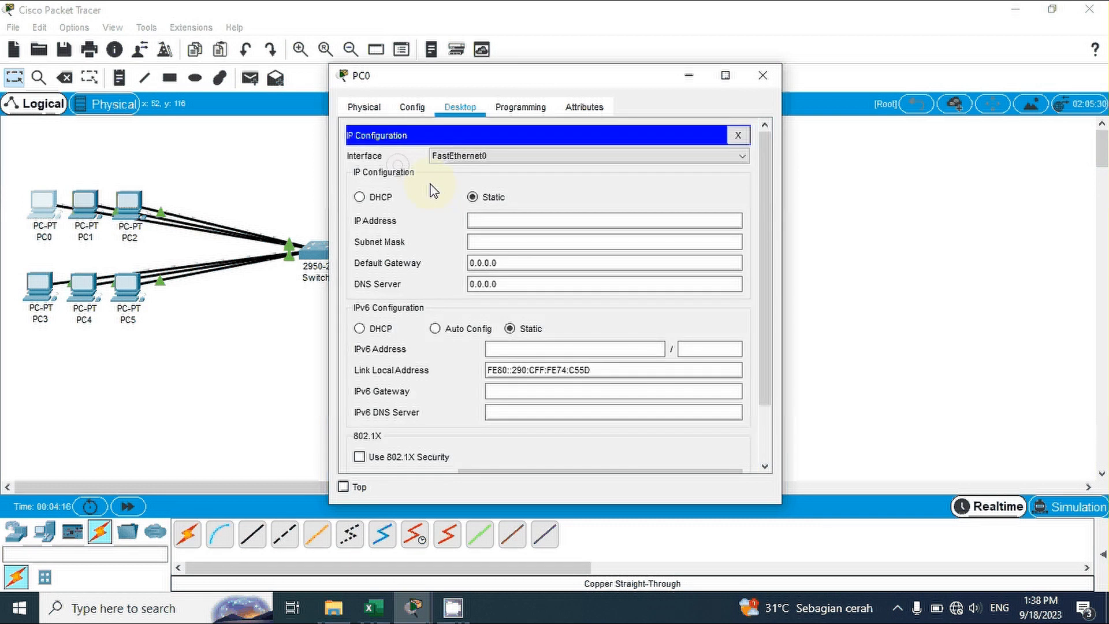
left_click(495, 220)
type("19")
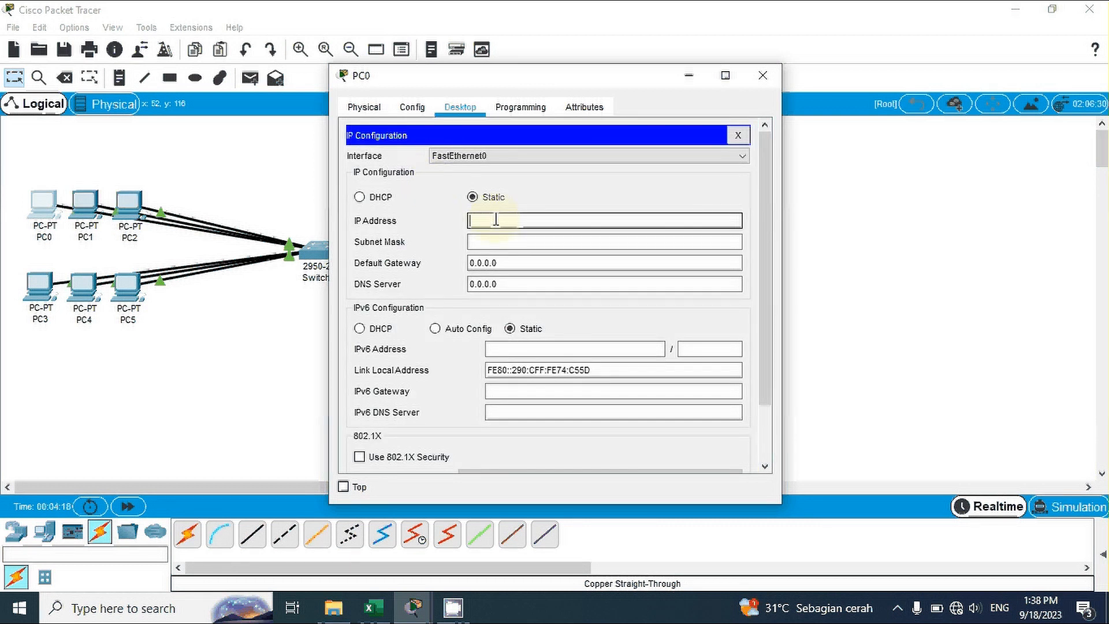
type("2.168.1.")
type("100")
left_click(504, 242)
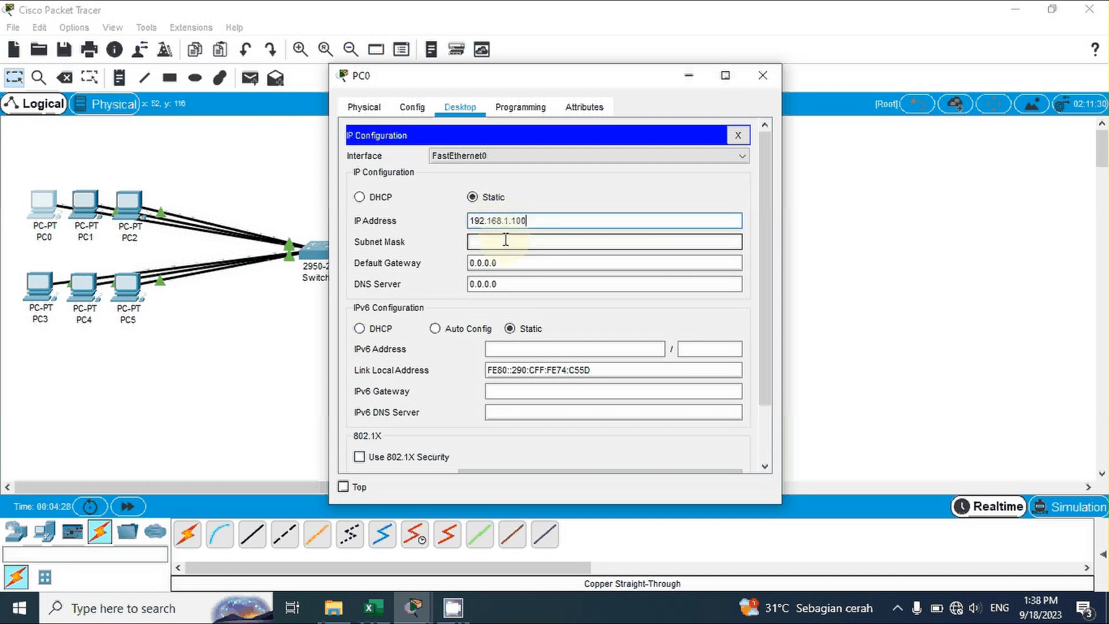
left_click(763, 74)
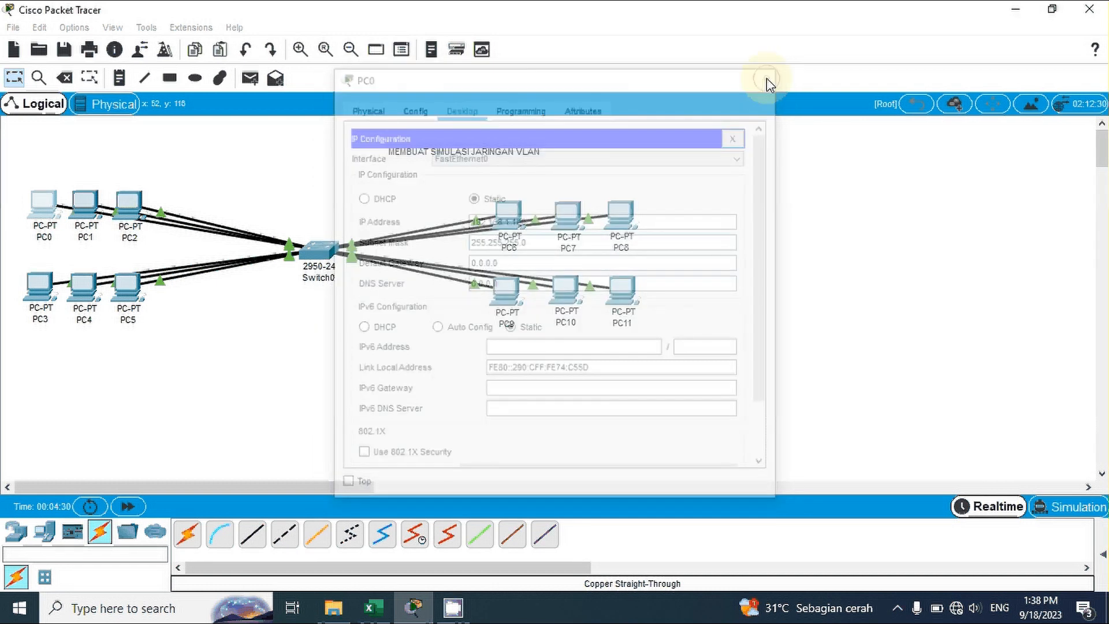
Give PC1 the static IP address 192.168.1.101 with the default subnet mask and close its window
left_click(86, 206)
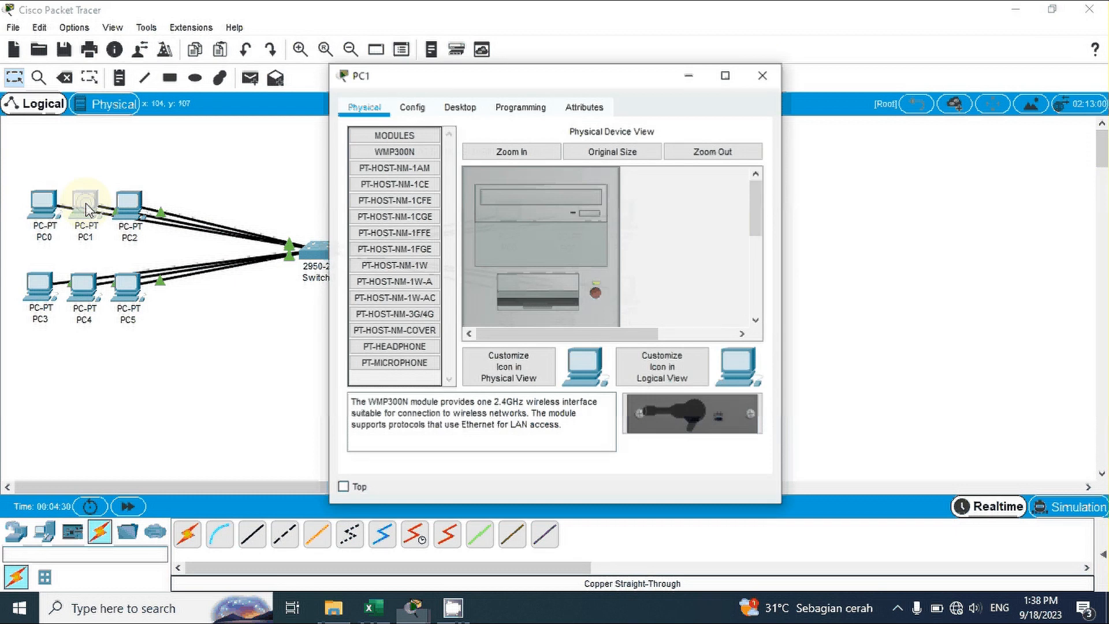
left_click(460, 107)
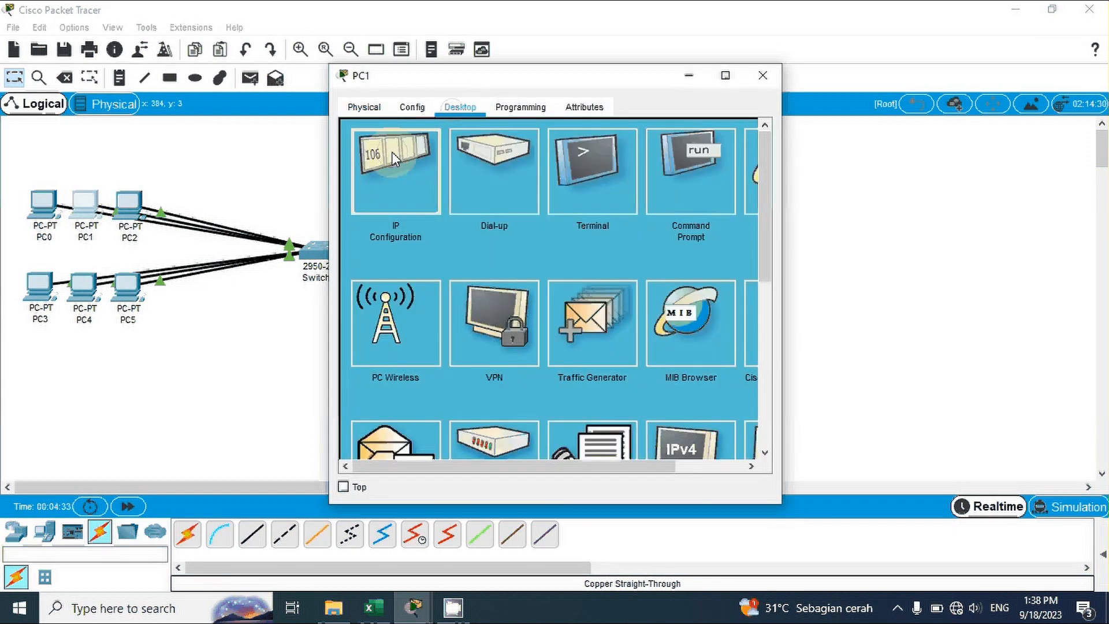
left_click(391, 151)
left_click(490, 222)
type("192")
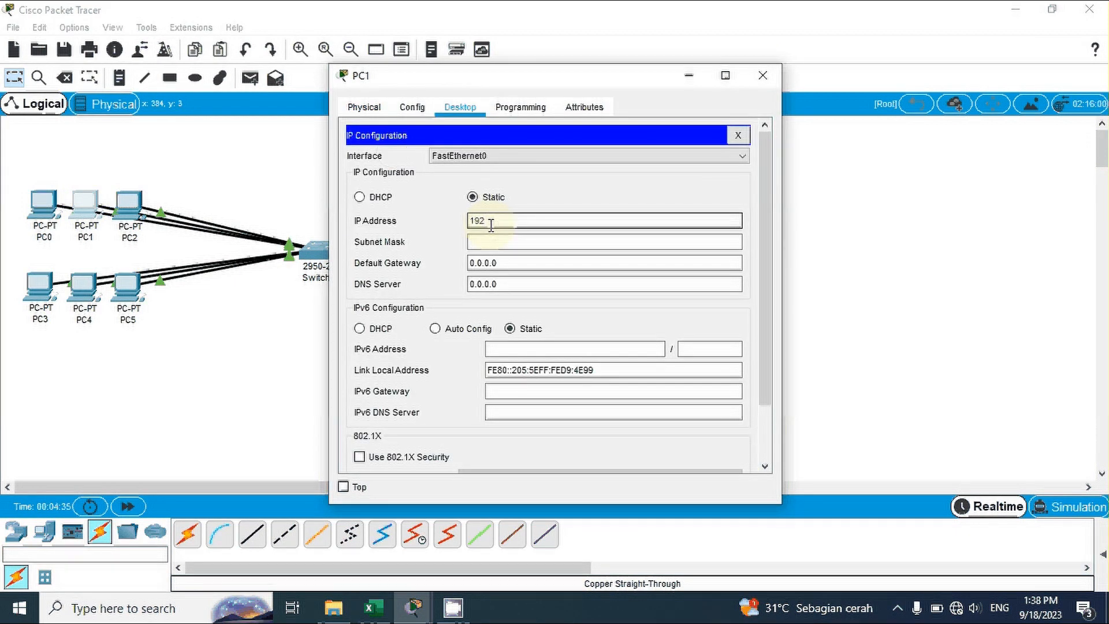
type(".168.1.101")
left_click(498, 241)
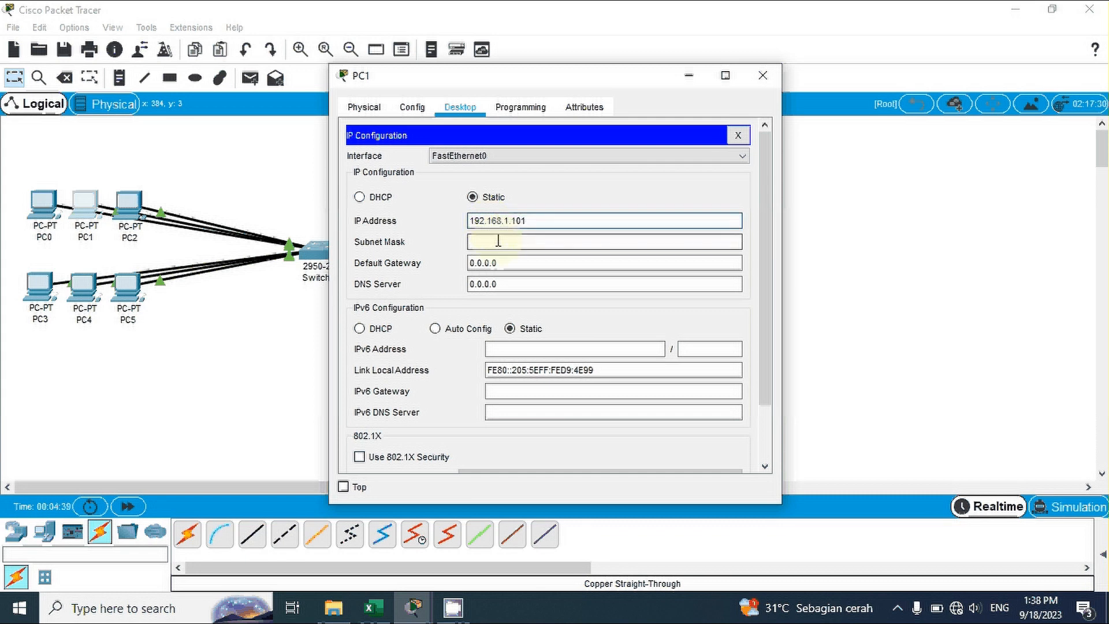
left_click(762, 75)
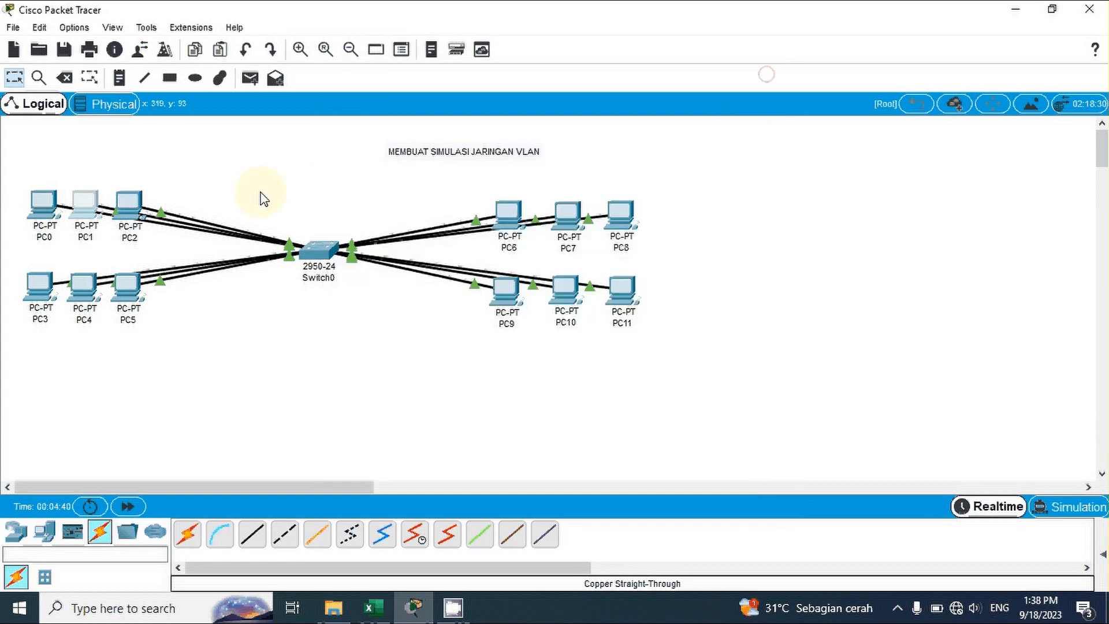
Give PC2 the static IP address 192.168.1.102 with the default subnet mask, copying the address for reuse
left_click(129, 202)
left_click(383, 154)
left_click(507, 221)
type("192.168.1.102")
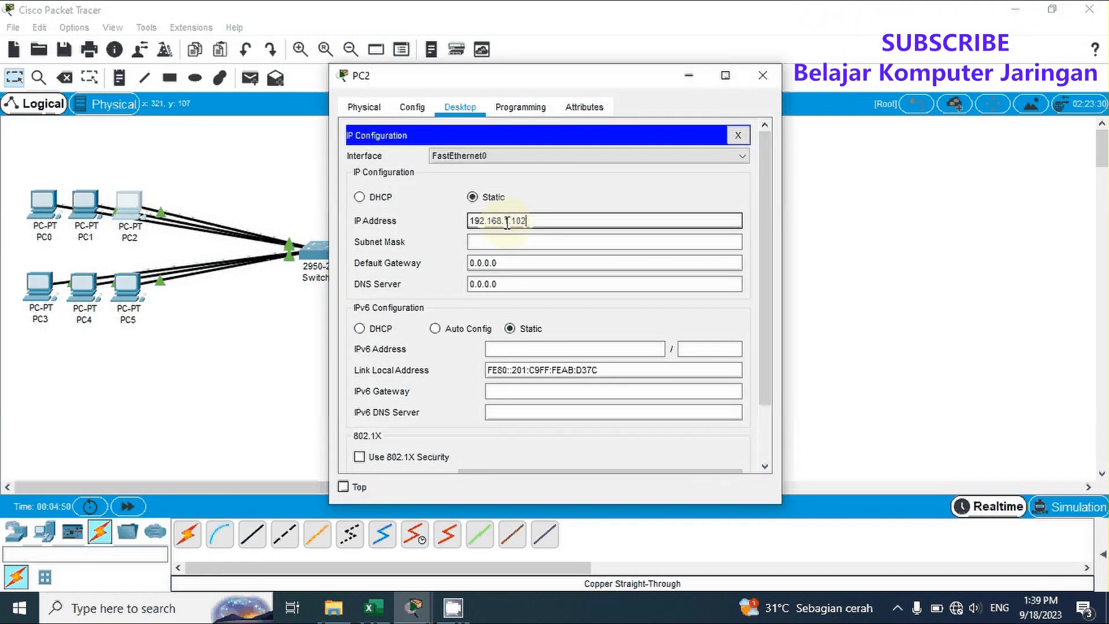
double_click(519, 220)
key("ctrl+c")
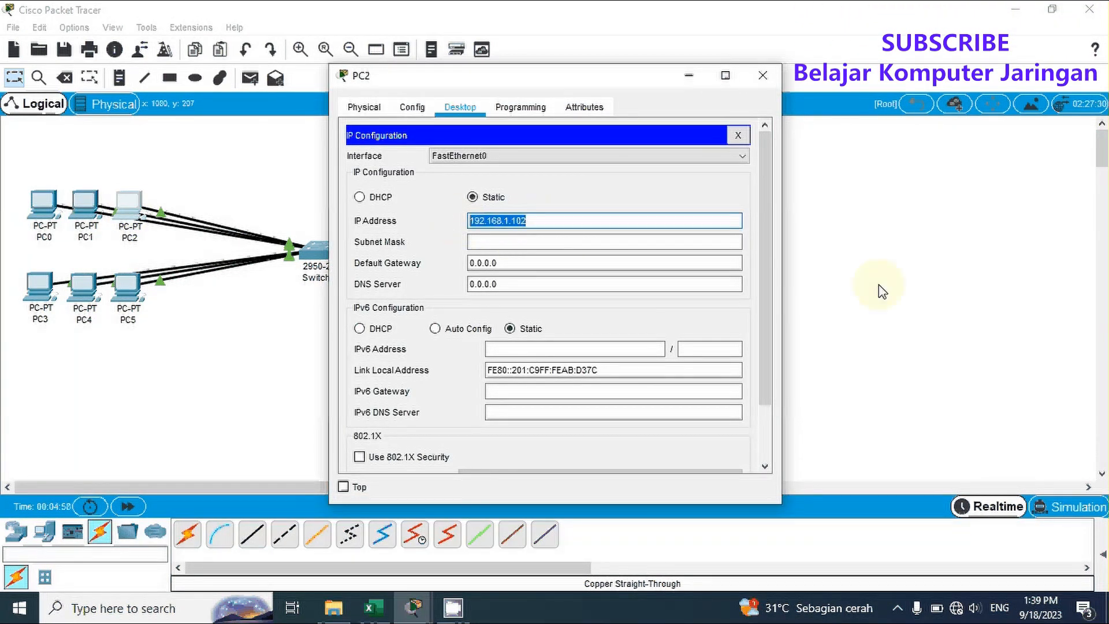
left_click(640, 242)
left_click(762, 75)
Give PC3 the static IP address 192.168.1.103 with the default subnet mask, reusing the copied address
left_click(35, 285)
left_click(459, 108)
left_click(384, 154)
left_click(553, 224)
key("ctrl+v")
key("BackSpace")
key("3")
left_click(615, 240)
left_click(762, 78)
Give PC4 the static IP address 192.168.1.104 with subnet mask 255.255.255.0 and close its window
left_click(86, 285)
left_click(459, 108)
left_click(388, 155)
left_click(540, 224)
key("ctrl+v")
key("BackSpace")
key("4")
left_click(556, 241)
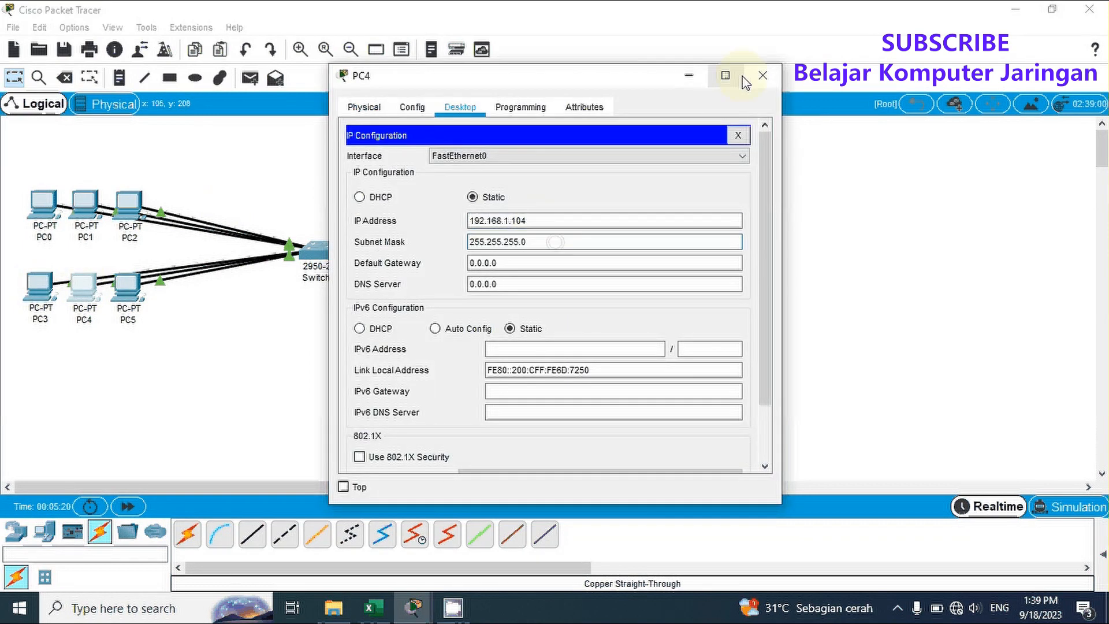
left_click(761, 76)
Give PC5 the static IP address 192.168.1.105 with the default subnet mask and close its window
left_click(128, 285)
left_click(460, 108)
left_click(387, 155)
left_click(566, 222)
key("ctrl+v")
key("BackSpace")
key("5")
left_click(565, 242)
left_click(763, 76)
Give PC6 the static IP address 192.168.1.106 with the default subnet mask and close its window
left_click(508, 213)
left_click(458, 108)
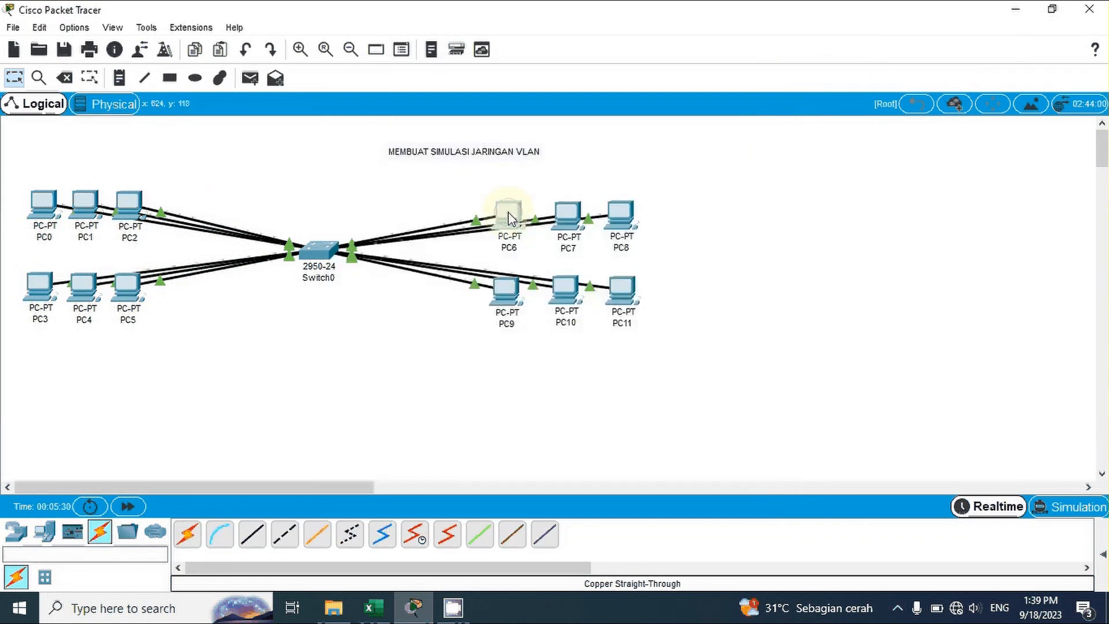
left_click(388, 155)
left_click(525, 223)
key("ctrl+v")
key("BackSpace")
key("6")
left_click(533, 237)
left_click(762, 76)
Give PC7 the static IP address 192.168.1.107 with the default subnet mask and close its window
left_click(570, 223)
left_click(459, 109)
left_click(388, 155)
left_click(520, 221)
key("ctrl+v")
key("BackSpace")
key("7")
left_click(503, 241)
left_click(763, 75)
Give PC8 the static IP address 192.168.1.108 and close its window
left_click(559, 203)
left_click(460, 108)
left_click(388, 155)
left_click(519, 221)
type("192.168.1.107")
key("ctrl+v")
key("BackSpace")
key("8")
left_click(762, 75)
Give PC9 the static IP address 192.168.1.109 with the default subnet mask and close its window
left_click(507, 282)
left_click(460, 109)
left_click(388, 155)
left_click(520, 221)
key("ctrl+v")
key("BackSpace")
key("9")
left_click(523, 241)
left_click(763, 76)
Give PC10 the static IP address 192.168.1.110 with the default subnet mask and close its window
left_click(563, 284)
left_click(458, 110)
left_click(388, 155)
left_click(532, 224)
key("ctrl+v")
key("BackSpace")
key("BackSpace")
type("10")
left_click(528, 242)
left_click(762, 76)
Give PC11 the static IP address 192.168.1.111 with the default subnet mask and close its window
left_click(619, 295)
left_click(460, 109)
left_click(388, 155)
left_click(500, 222)
type("192.168.1.103")
key("BackSpace")
key("BackSpace")
key("1")
key("1")
left_click(499, 242)
left_click(763, 76)
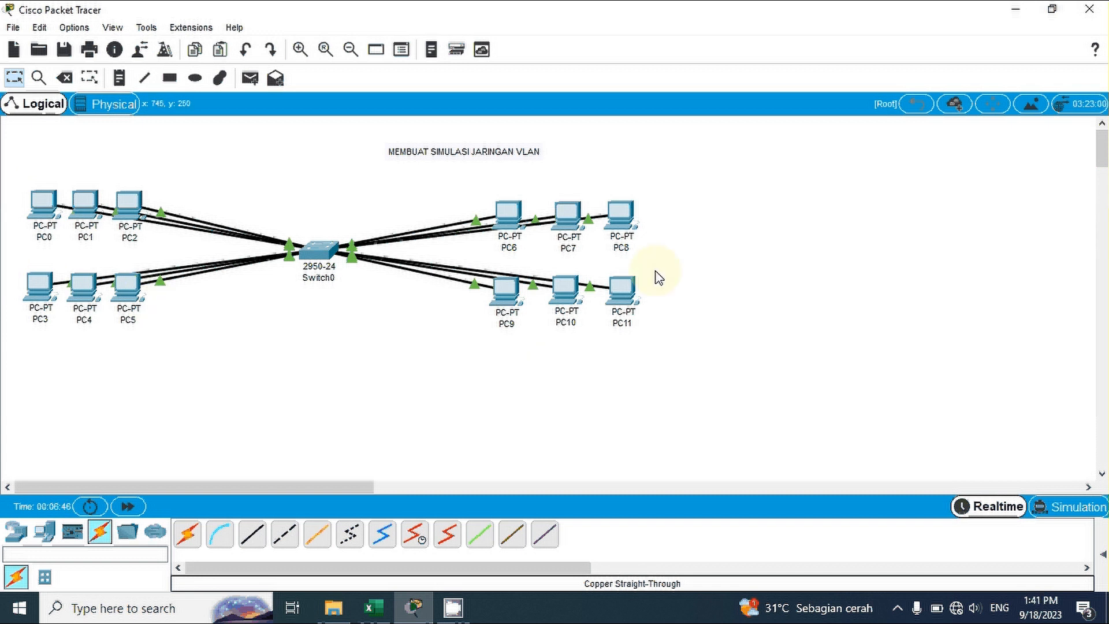
Draw a rectangle filled with purple #5500ff around PC0 to PC5, leaving space below the PCs for a label
left_click(168, 80)
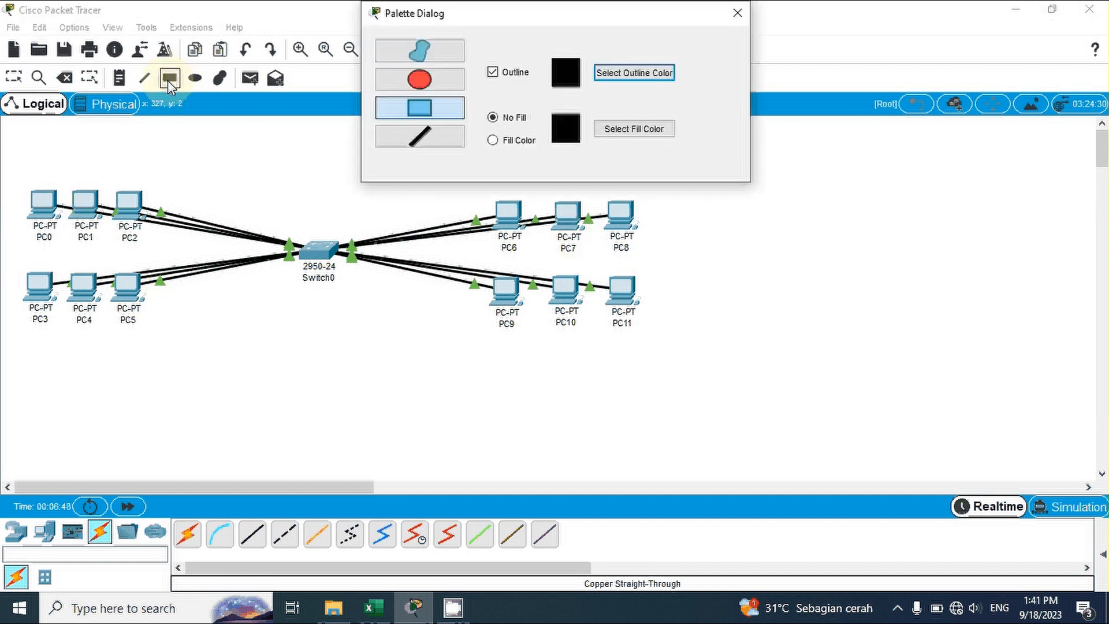
left_click(492, 140)
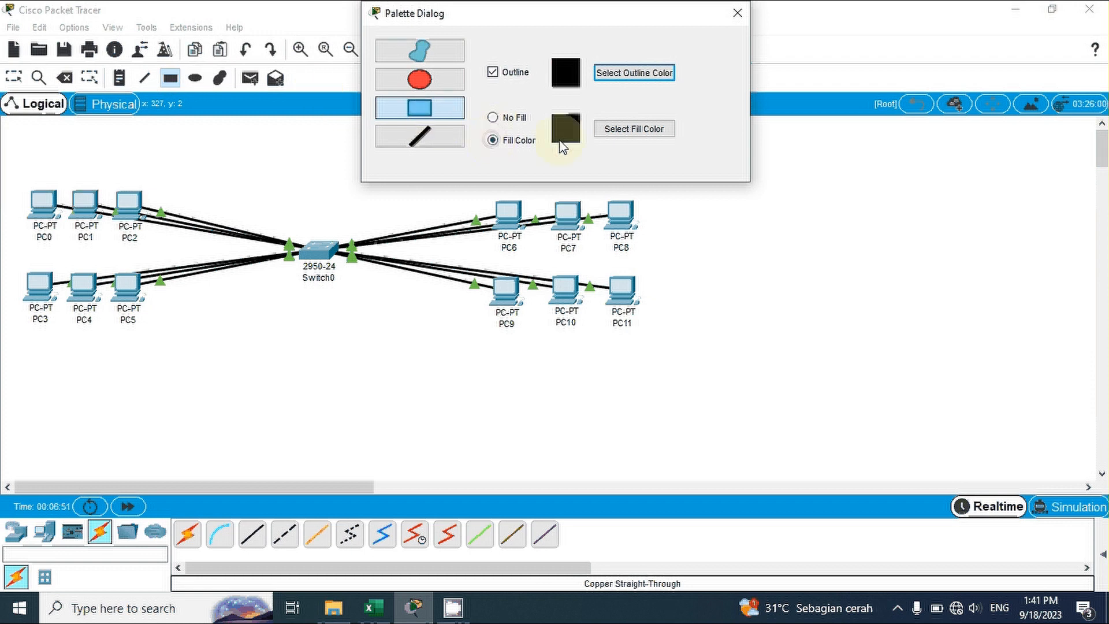
left_click(644, 139)
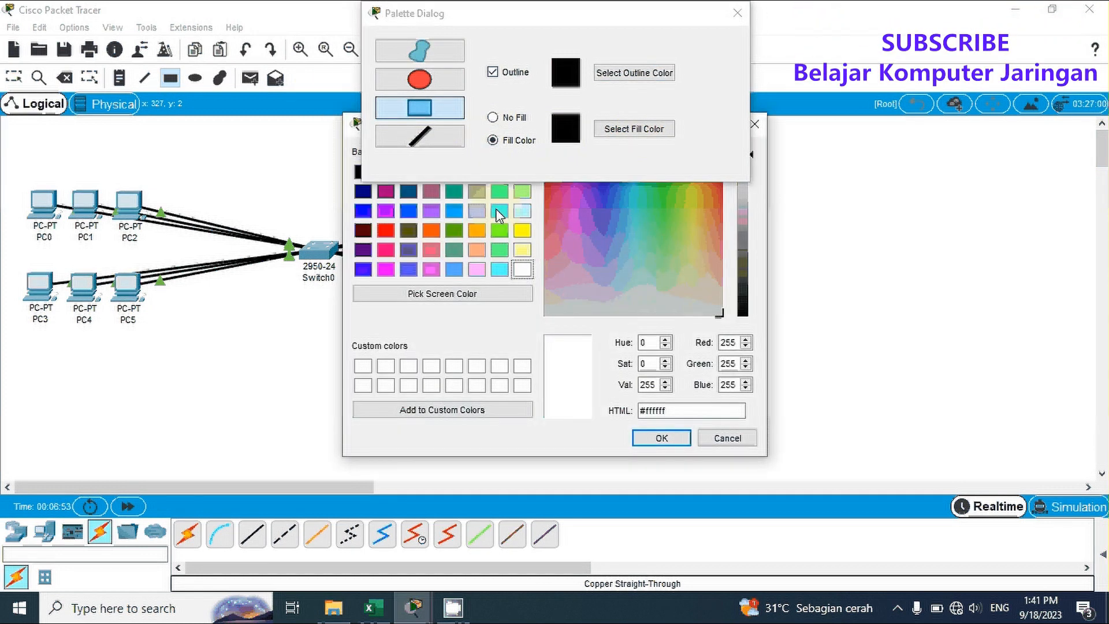
left_click(362, 269)
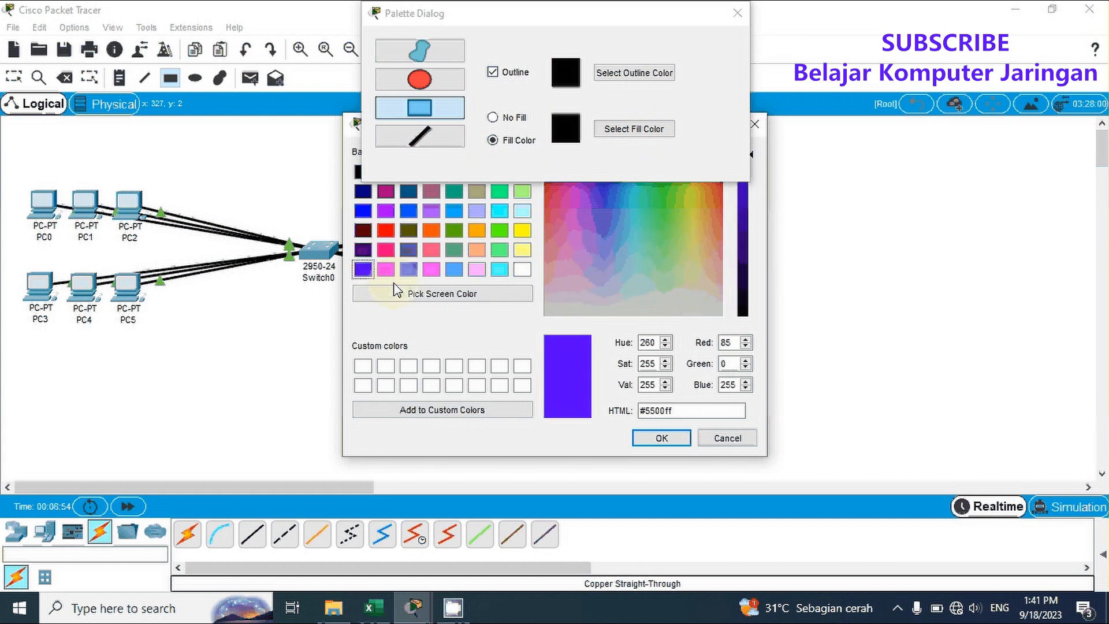
left_click(661, 438)
left_click_drag(12, 156, 180, 405)
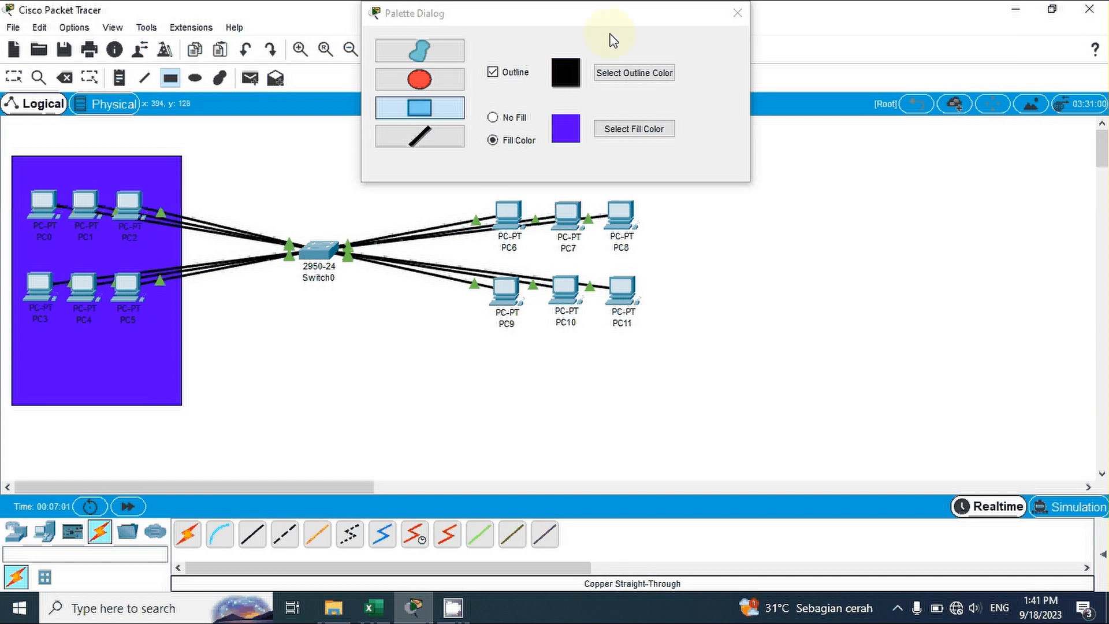
left_click(740, 13)
Place a note reading TKJ in the lower part of the purple rectangle and move it toward the rectangle's centre
left_click(126, 81)
left_click(42, 374)
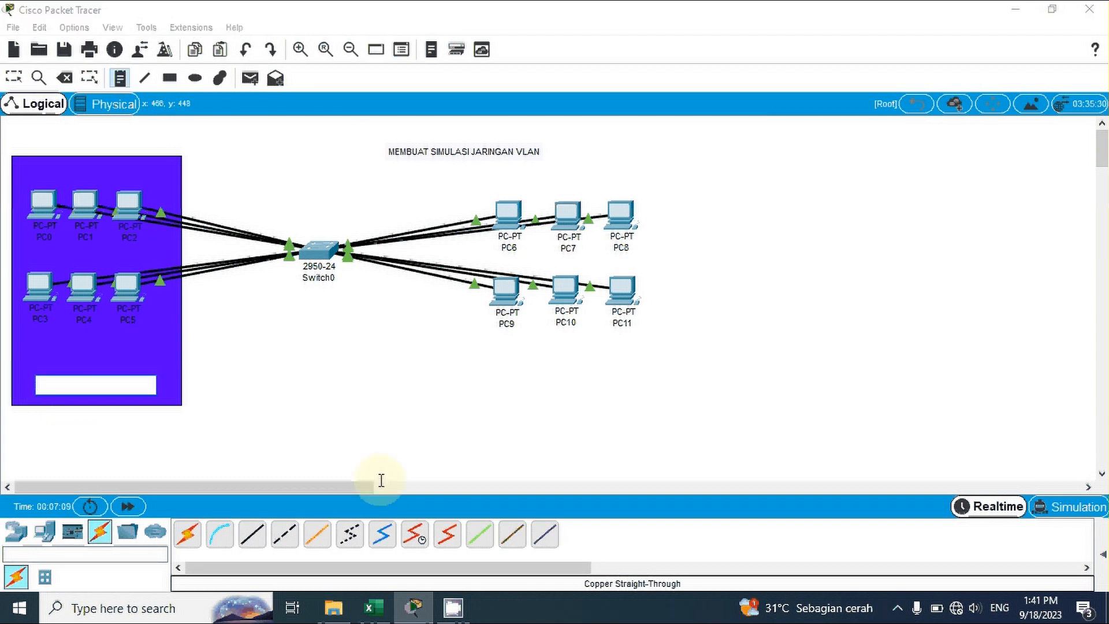
type("T")
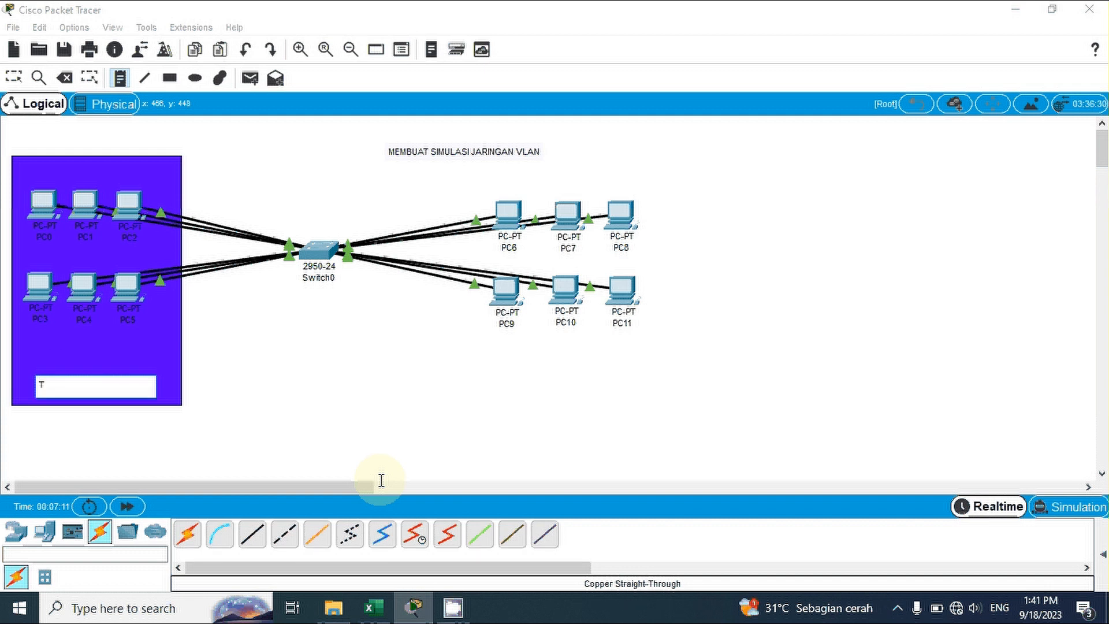
type("KJ")
left_click(274, 414)
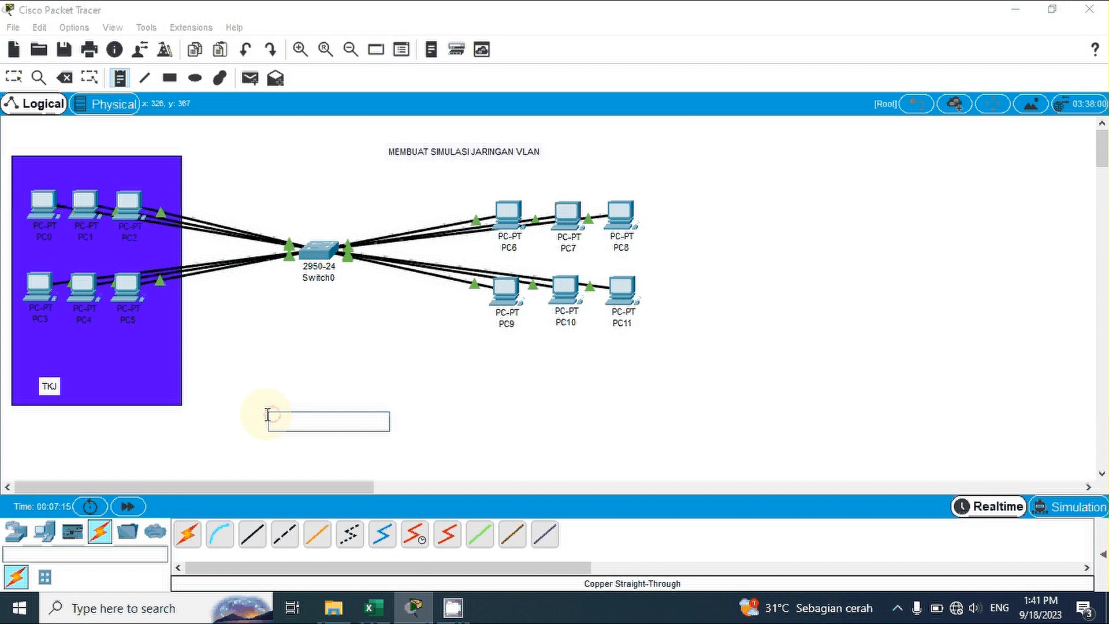
left_click(51, 384)
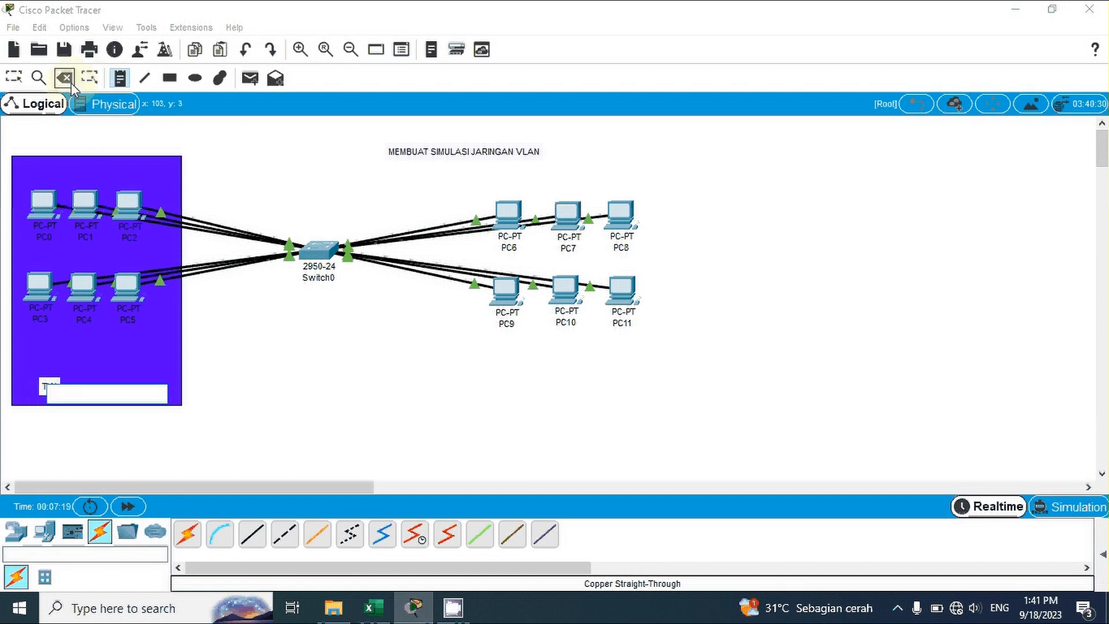
left_click(14, 77)
left_click(48, 379)
left_click_drag(46, 373, 82, 382)
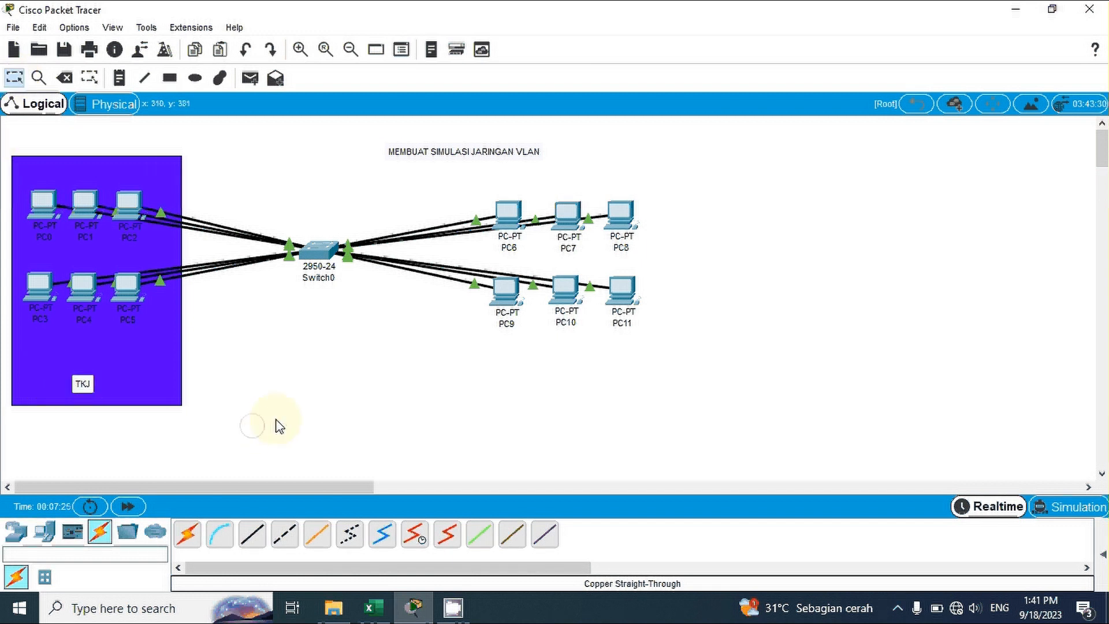
Draw a red-filled rectangle around PC6 to PC11, leaving space below the PCs for a label
left_click(168, 79)
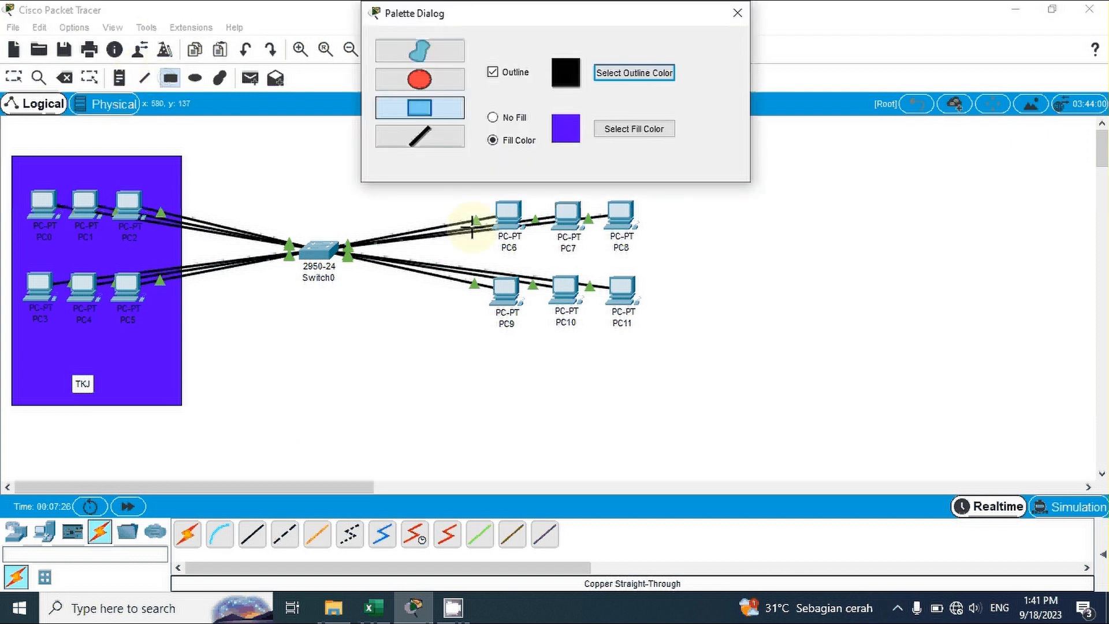
left_click(608, 134)
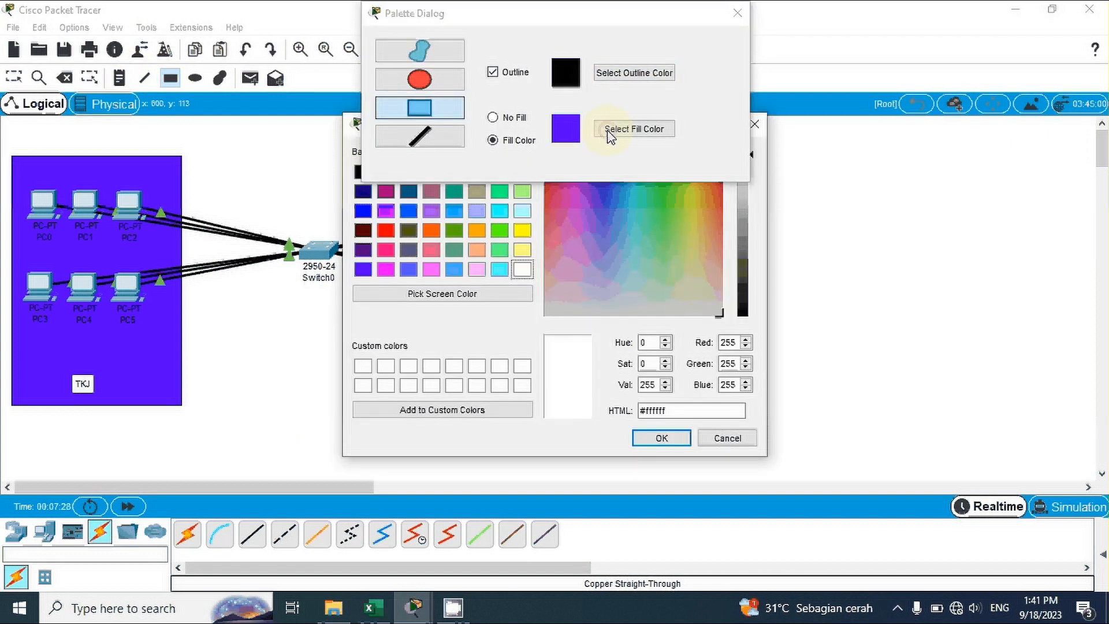
left_click(446, 269)
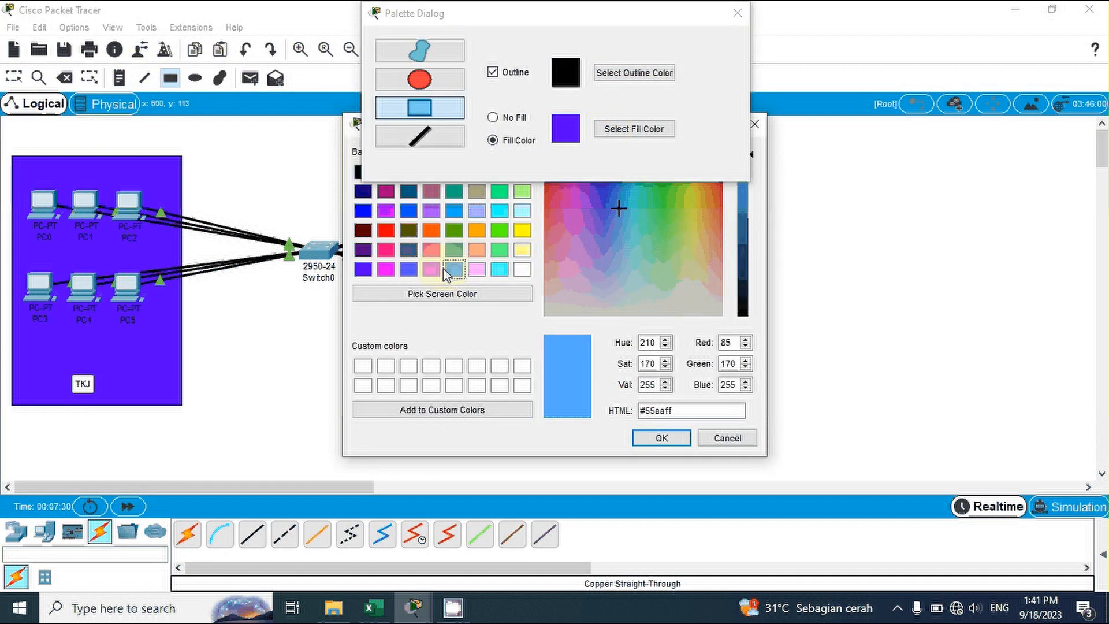
left_click(386, 231)
left_click(661, 437)
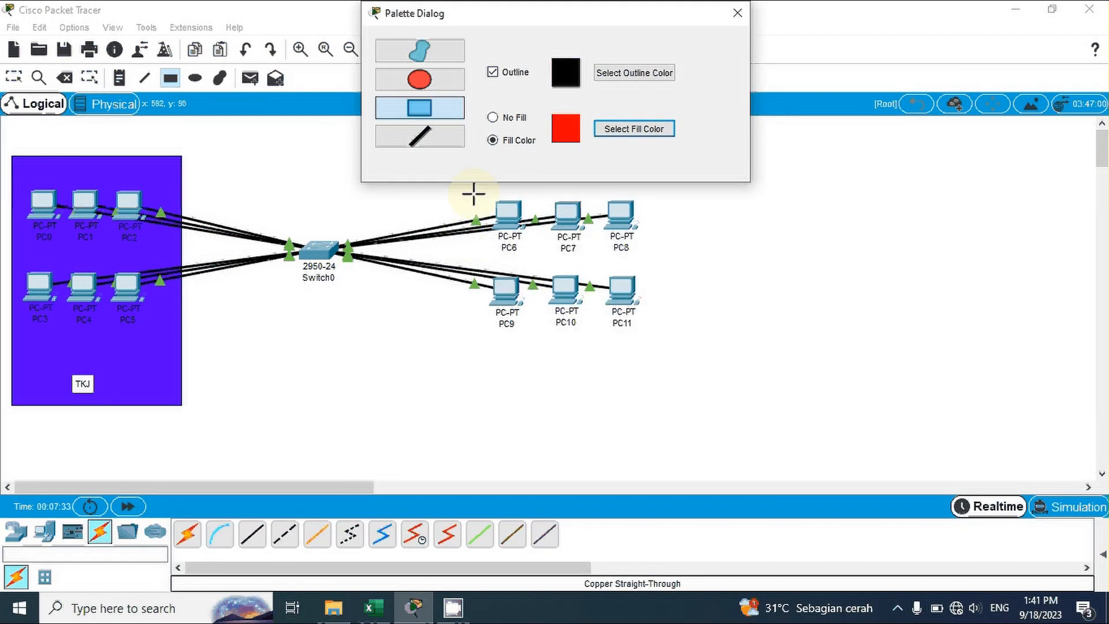
left_click_drag(566, 19, 939, 56)
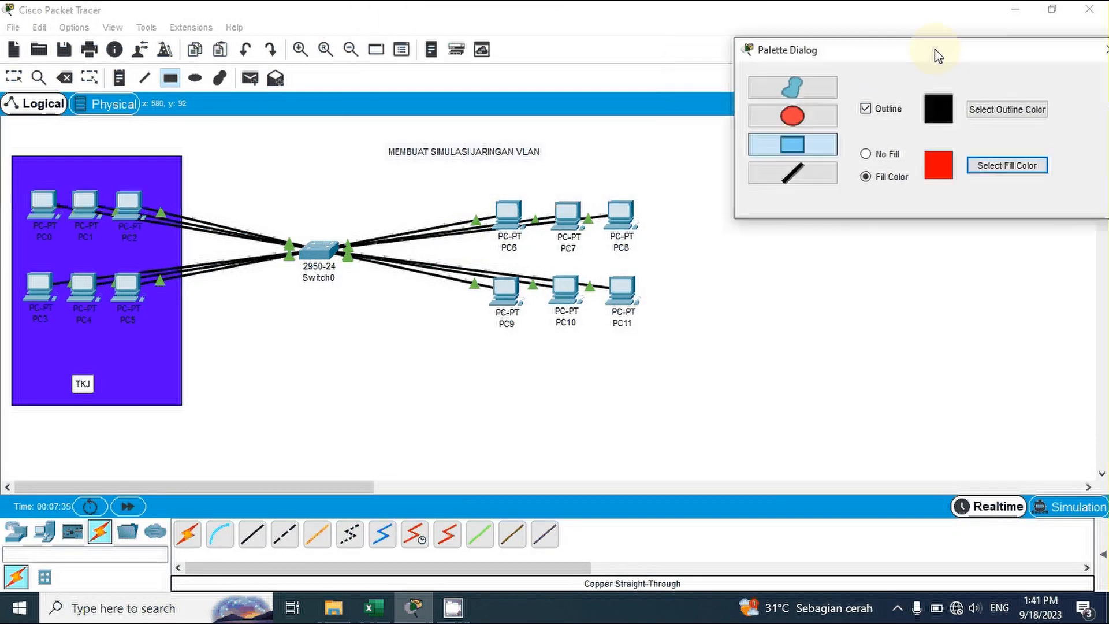
mouse_move(471, 171)
left_mouse_down()
mouse_move(560, 364)
mouse_move(670, 417)
mouse_move(669, 445)
left_mouse_up()
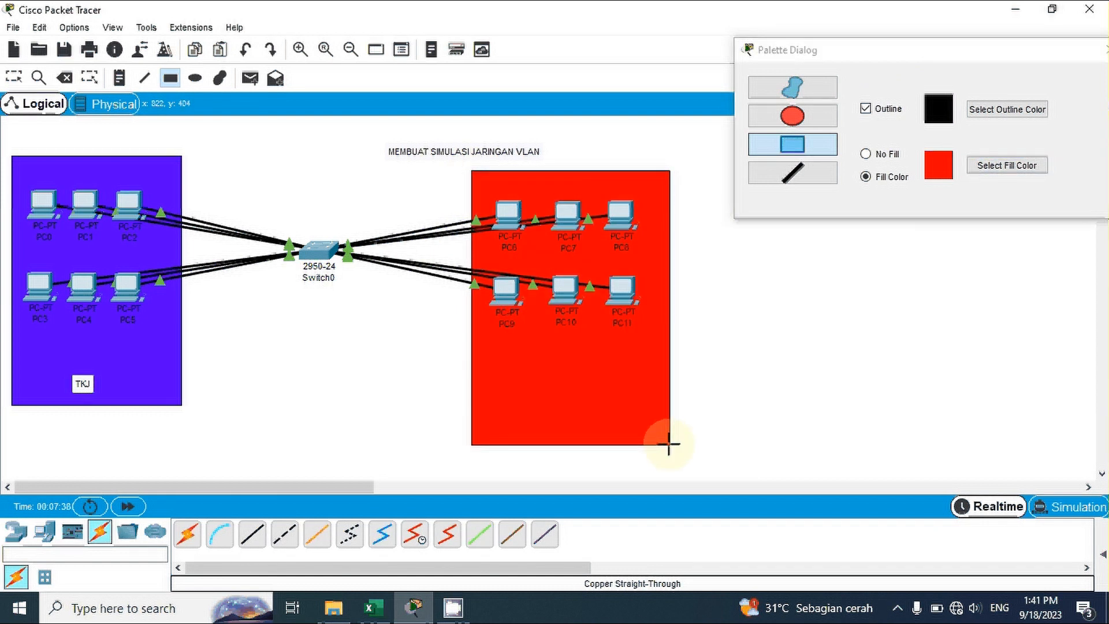
left_click(1105, 50)
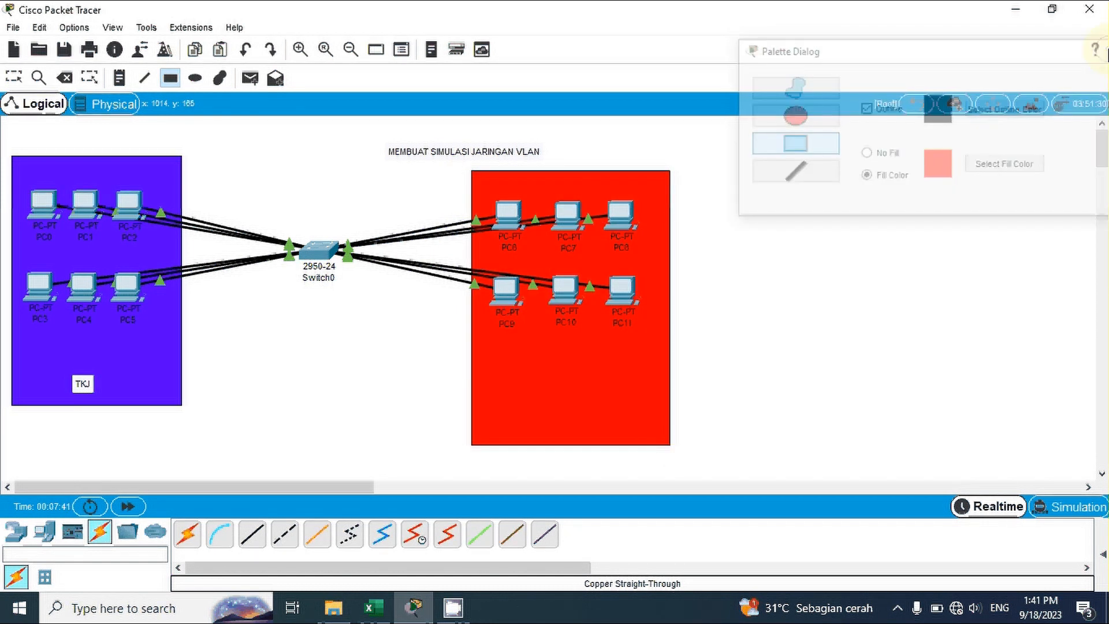
Place a note reading AKUNTANSI in the lower part of the red rectangle and centre it under the PCs
left_click(119, 78)
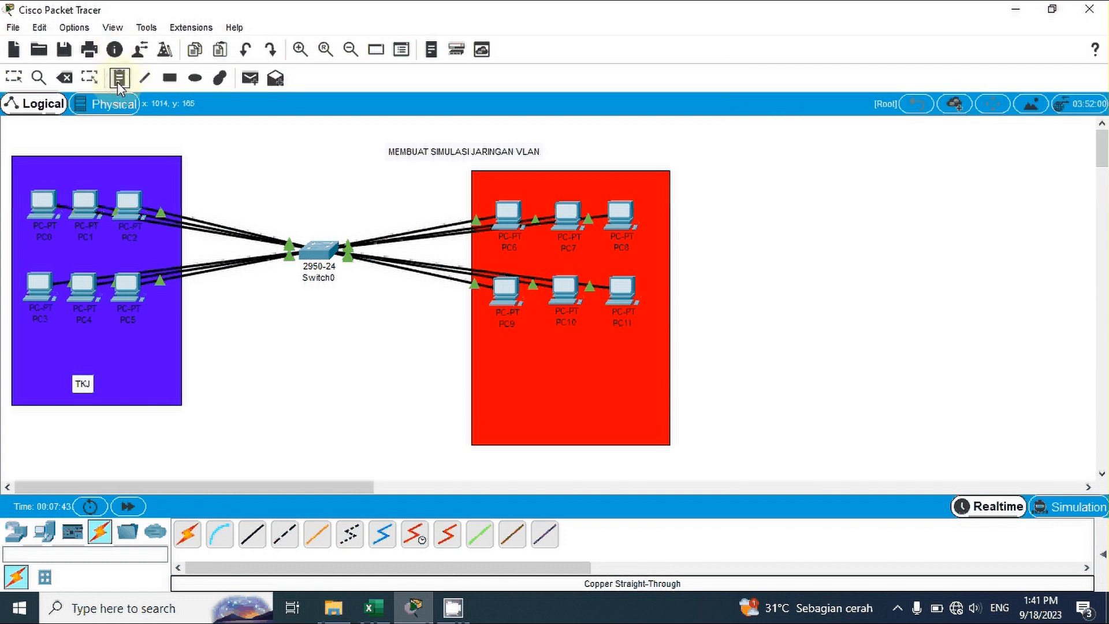
left_click(569, 413)
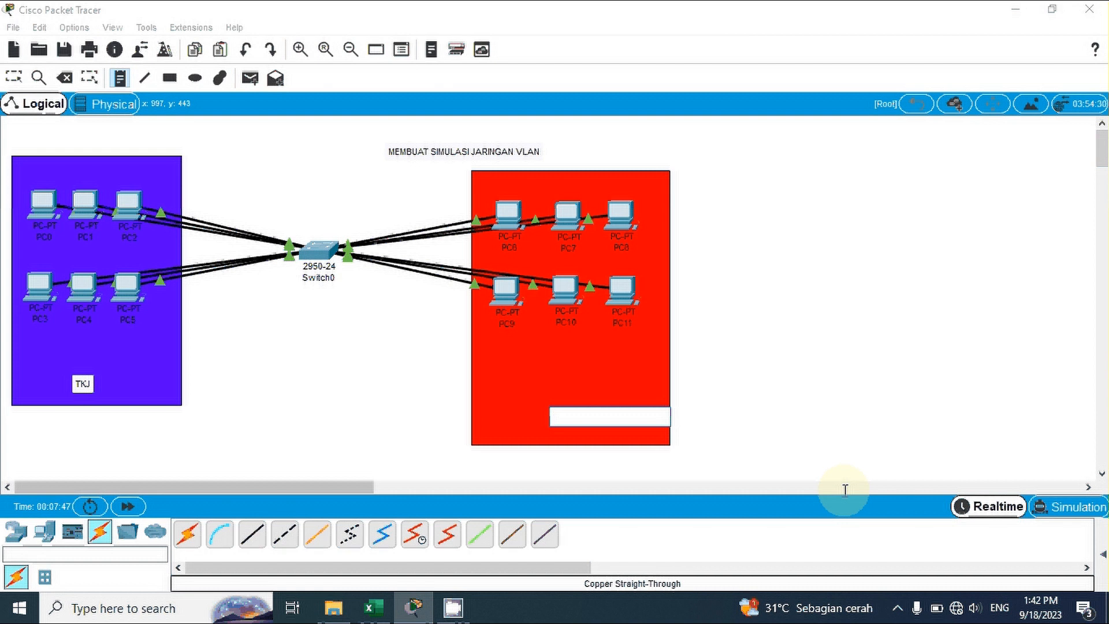
type("AKUNTANSI")
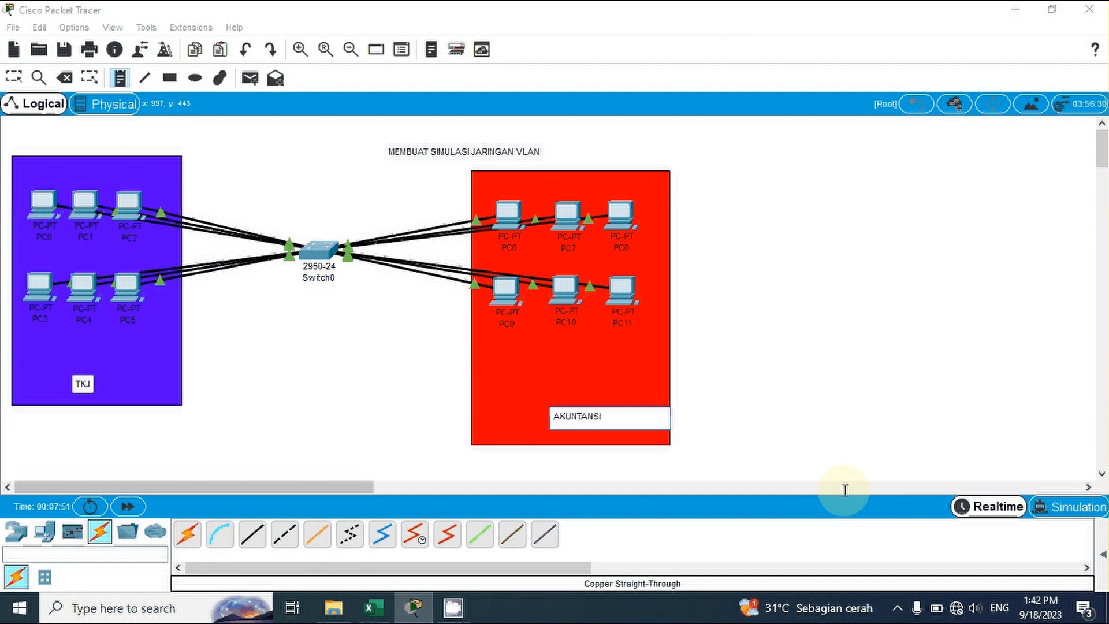
left_click(620, 383)
left_click(14, 77)
left_click(579, 420)
left_click_drag(579, 420, 569, 416)
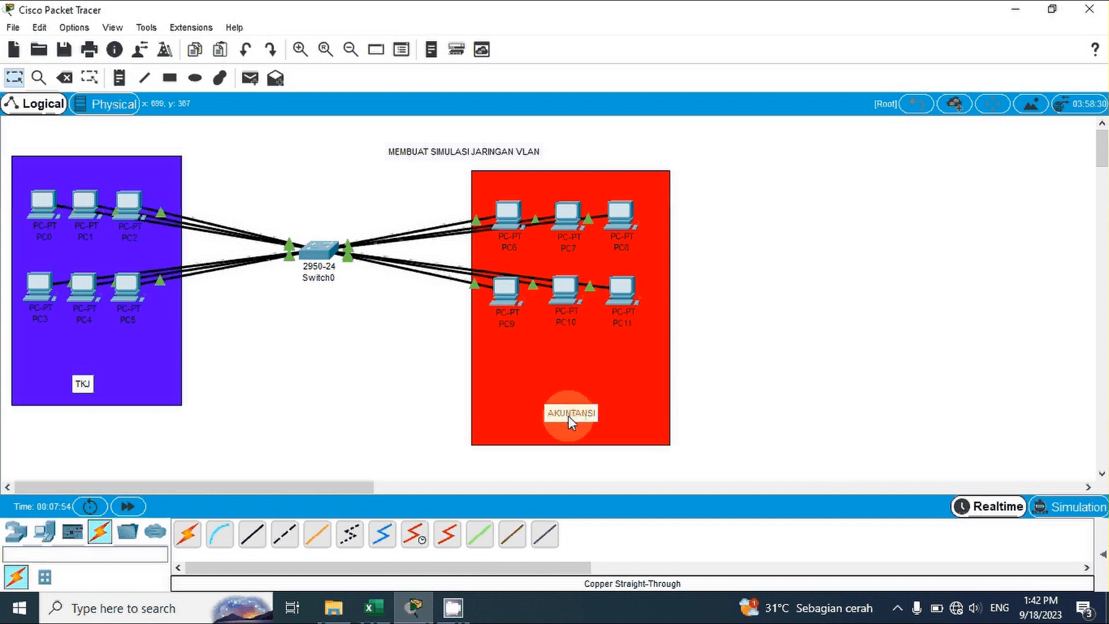
left_click(790, 388)
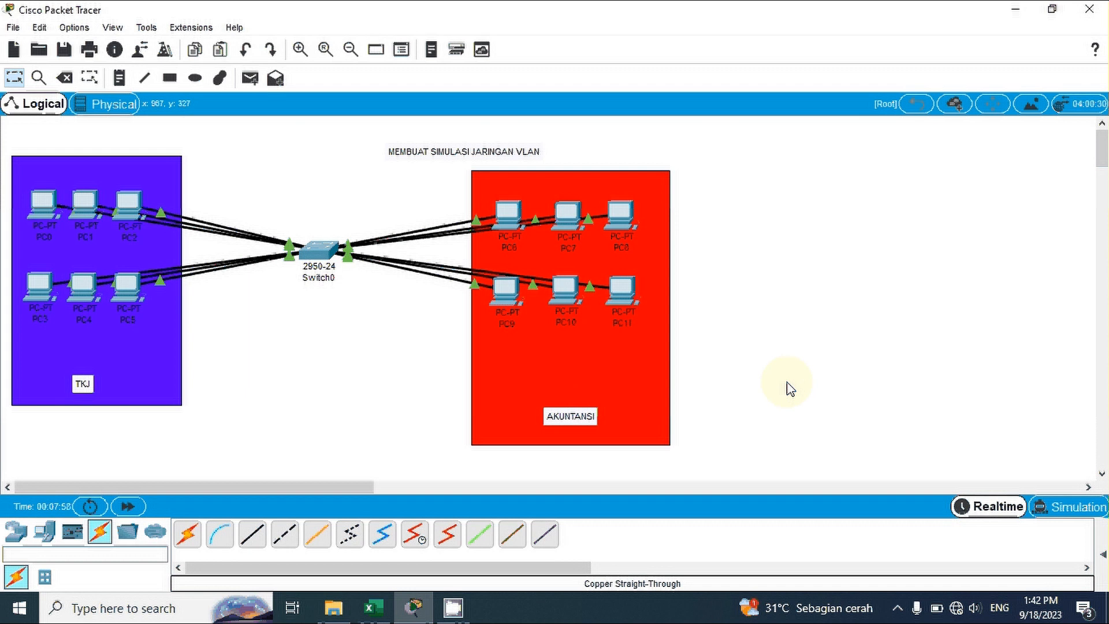
Move the title note above Switch0 and shift the red rectangle with its PCs and label slightly up and toward the switch
left_click_drag(441, 153, 311, 137)
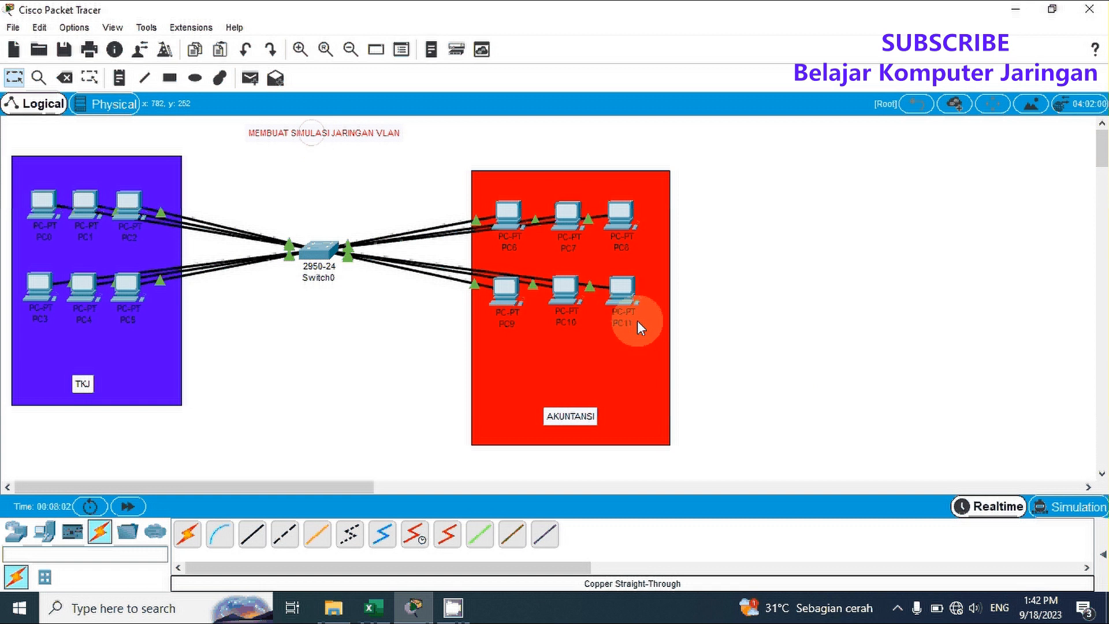
left_click_drag(752, 474, 426, 154)
left_click_drag(553, 345, 535, 328)
left_click(809, 363)
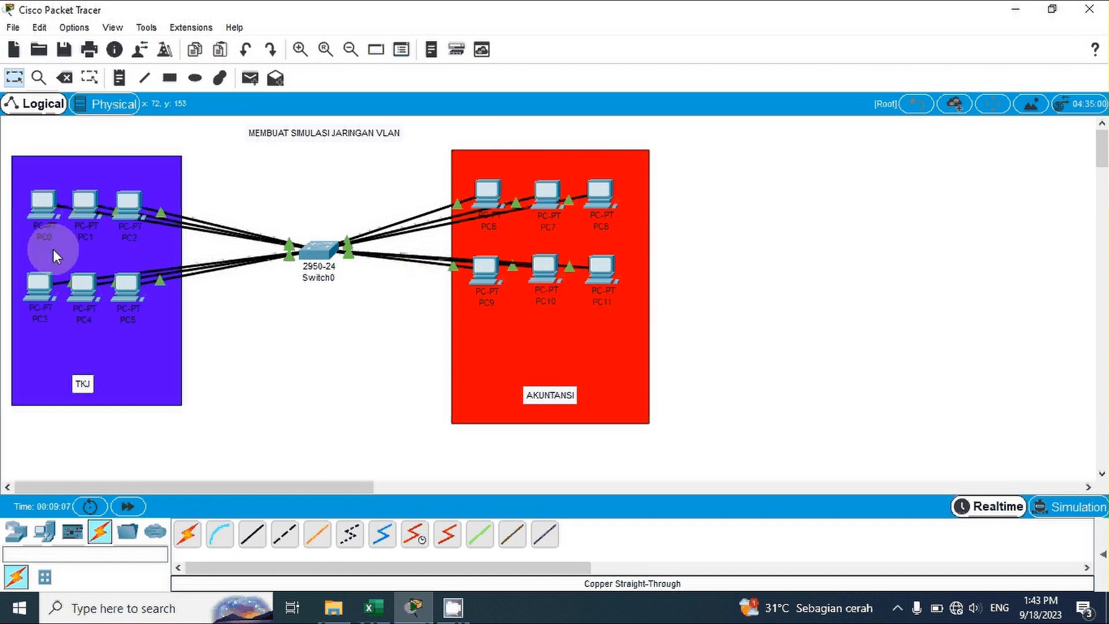
left_click(235, 349)
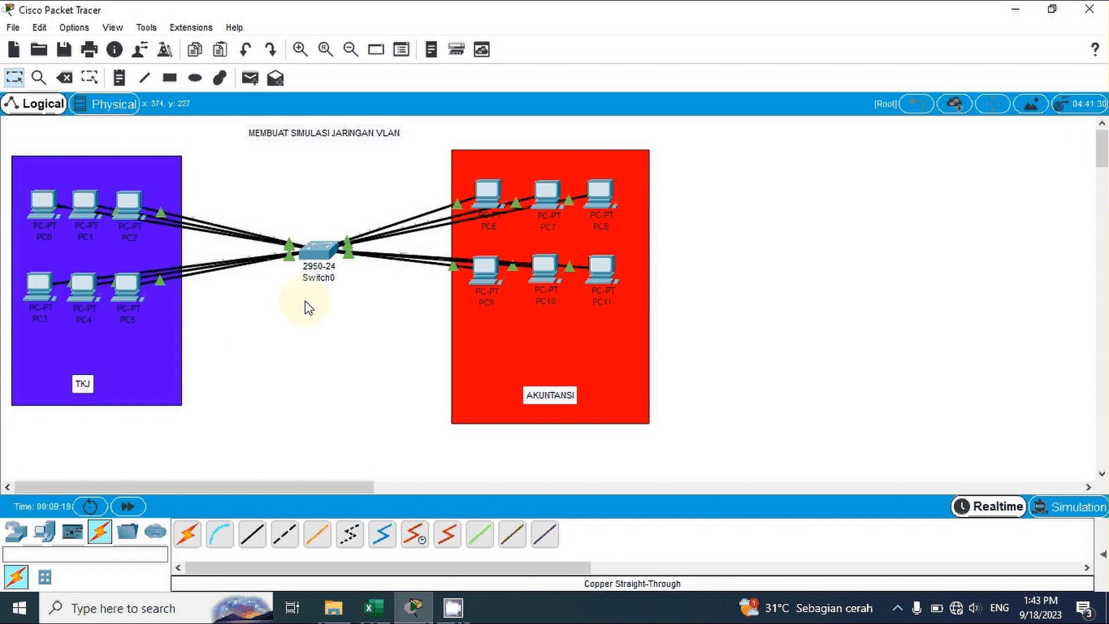
Open Switch0's command-line interface in a maximized window and bring up the Switch> prompt
left_click(319, 258)
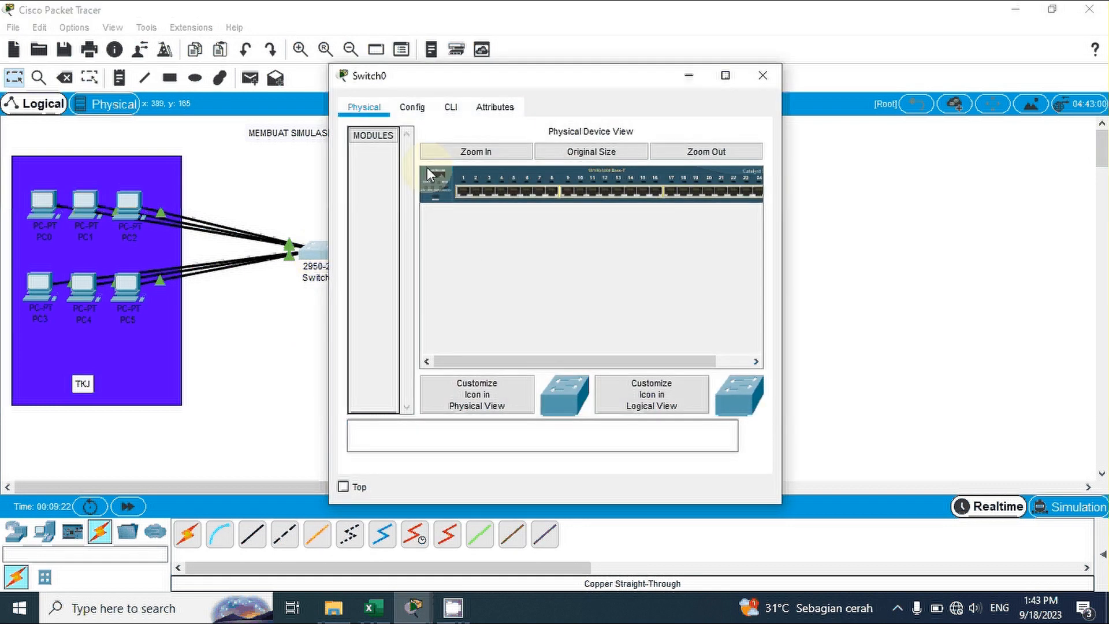
left_click(450, 107)
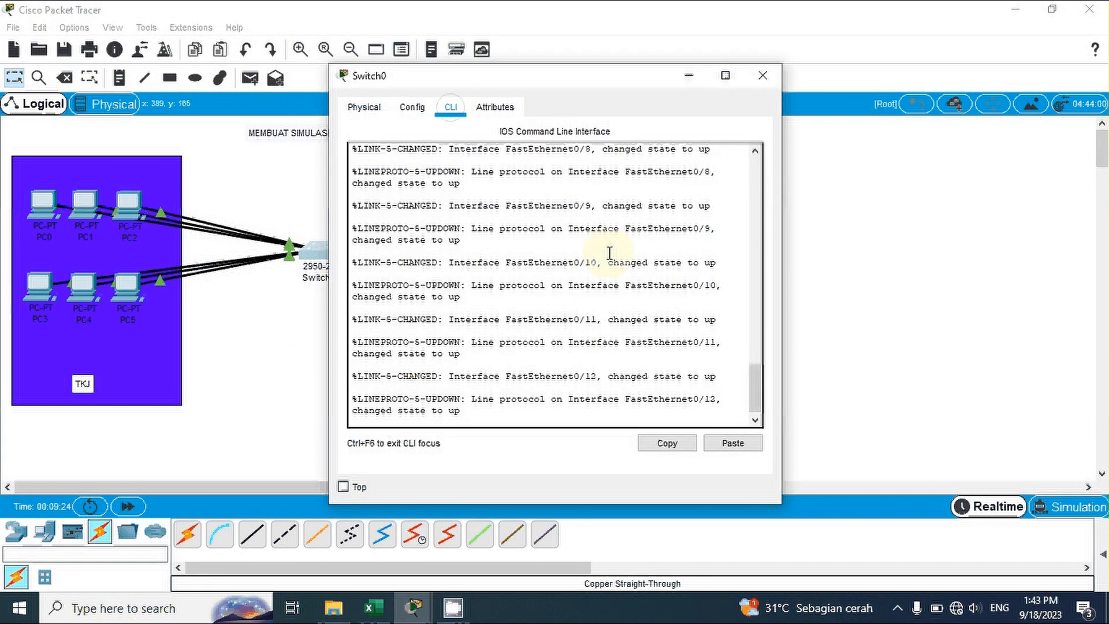
left_click(725, 76)
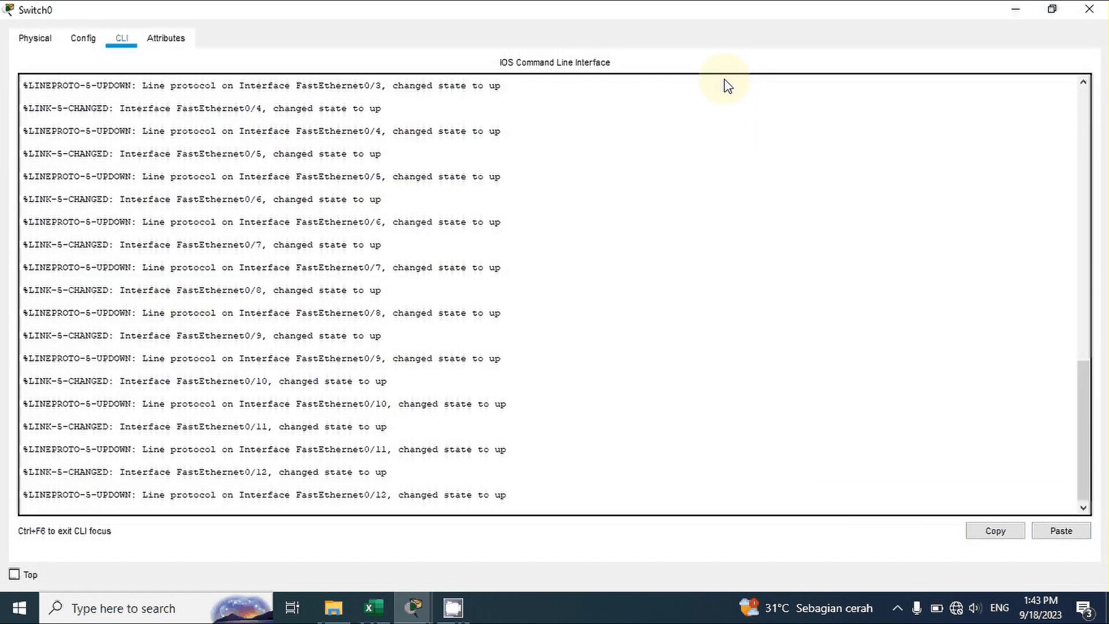
left_click(587, 487)
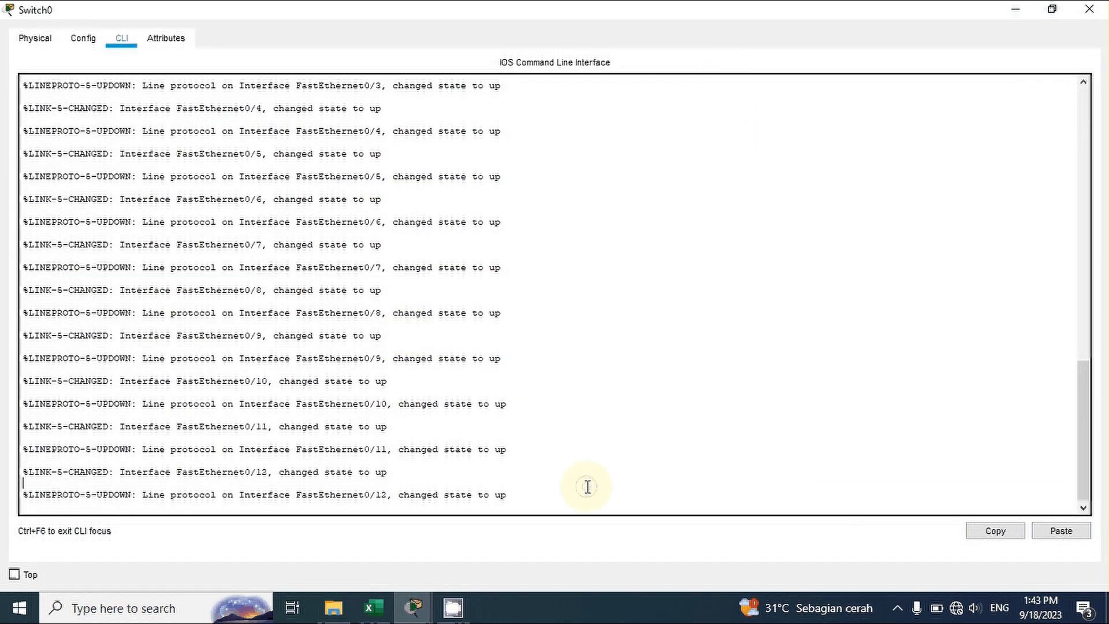
key("Return")
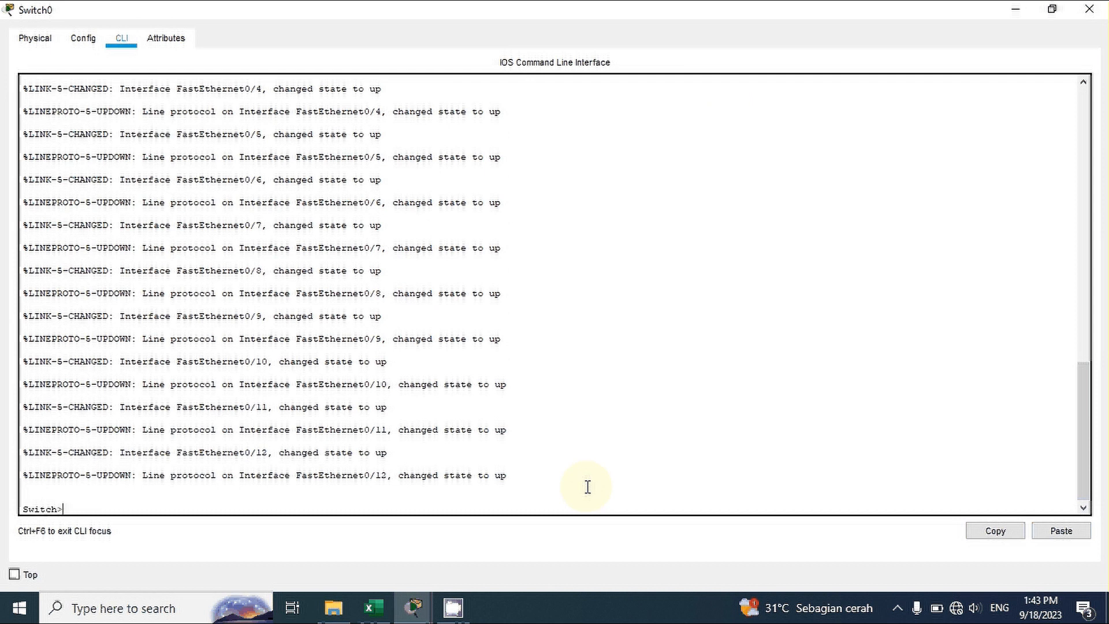
left_click_drag(68, 509, 15, 508)
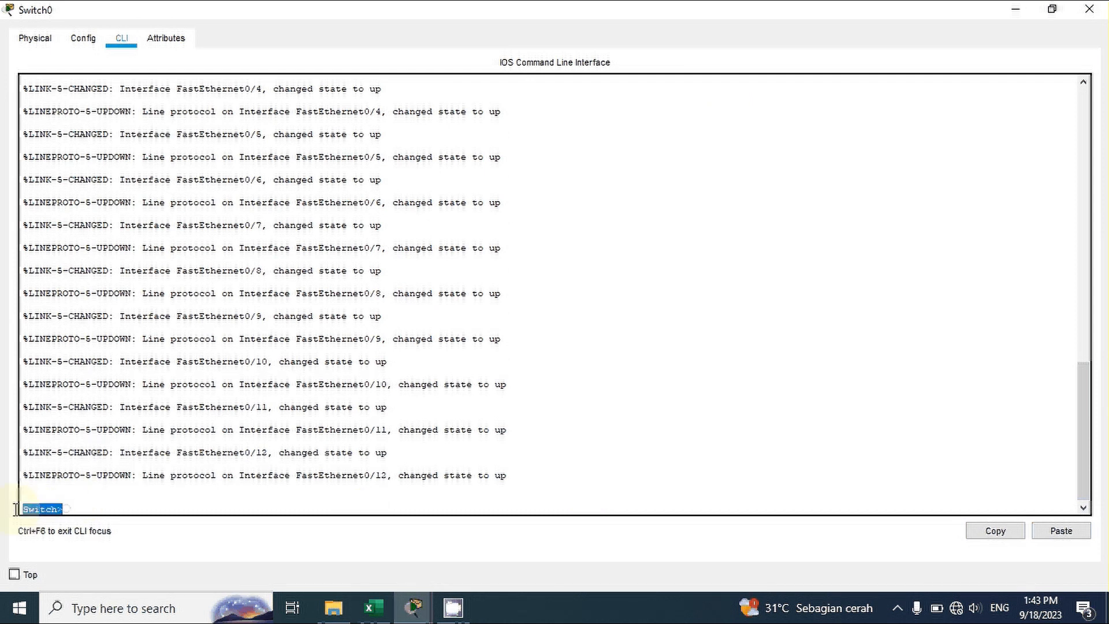
left_click(72, 508)
left_click_drag(62, 509, 21, 508)
left_click(81, 507)
left_click(116, 507)
Run show vlan and examine the default VLAN's ports and the rest of the listing through to its end
type("show vlan")
key("Return")
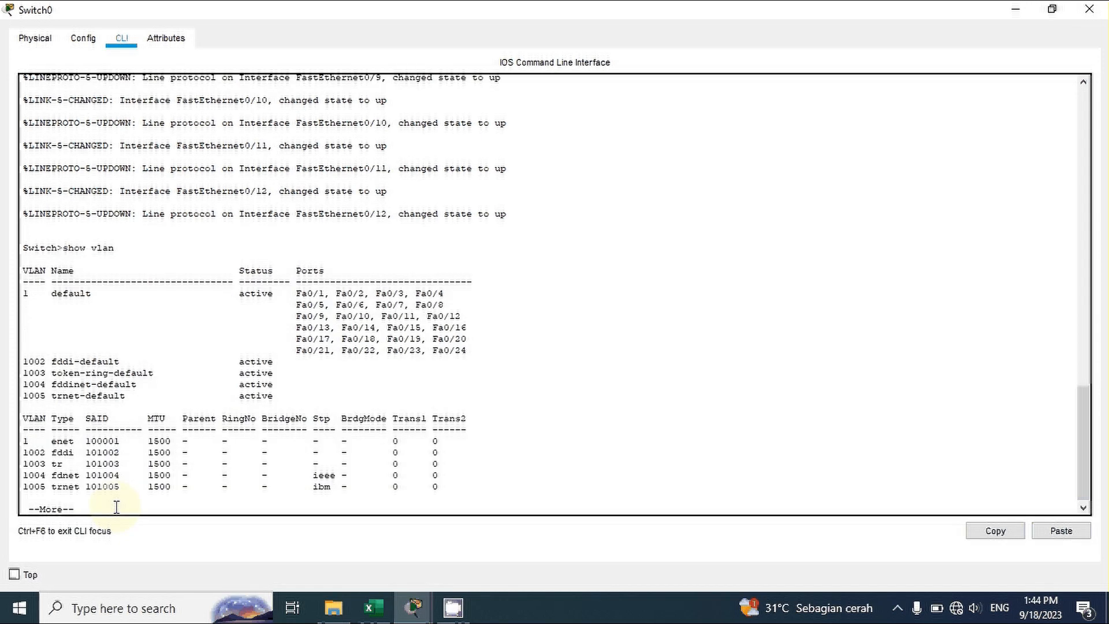
double_click(26, 294)
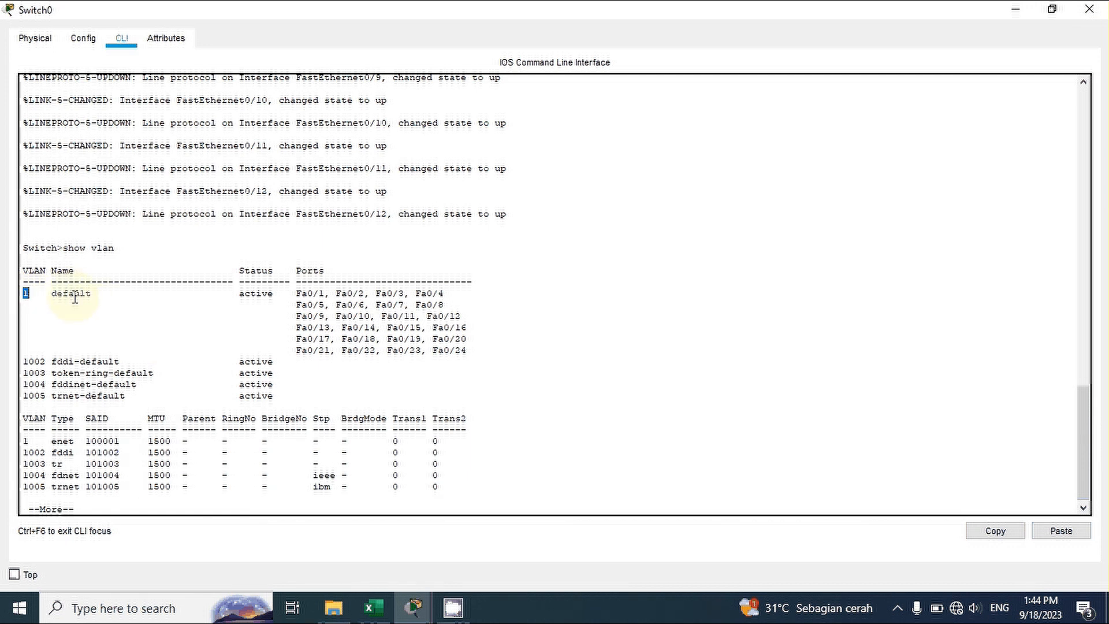
left_click_drag(306, 310, 479, 352)
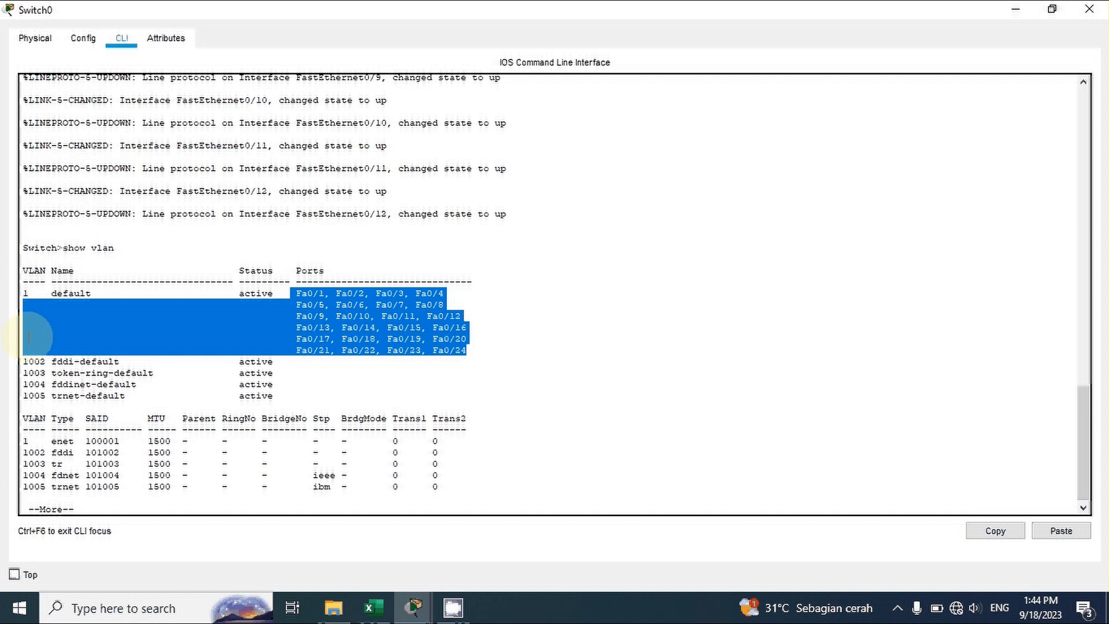
left_click(244, 489)
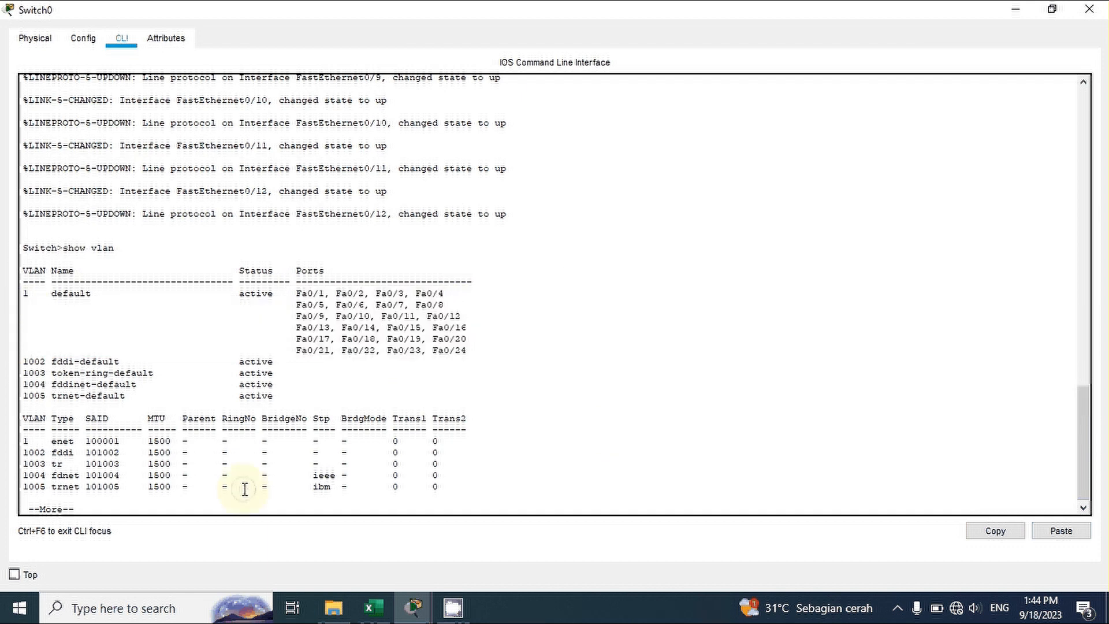
key("Return")
key("Return")
key("Return")
key("Return")
key("Return")
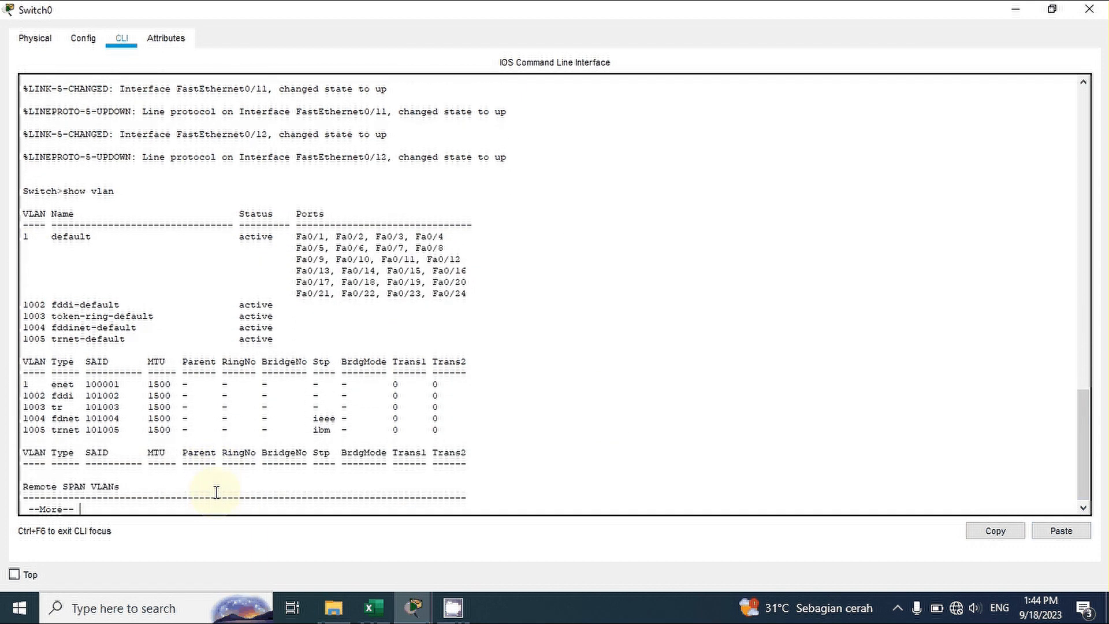
Enter privileged mode with enable and global configuration mode with config t
type("enable")
key("Return")
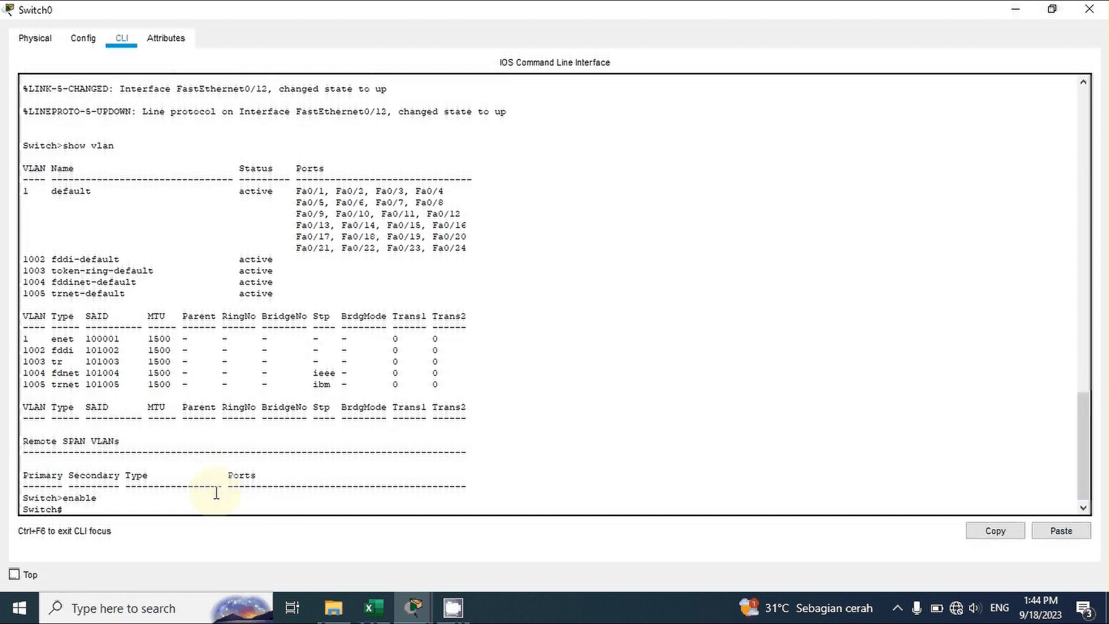
mouse_move(62, 497)
left_mouse_down()
mouse_move(20, 496)
mouse_move(63, 509)
left_mouse_up()
left_click(82, 513)
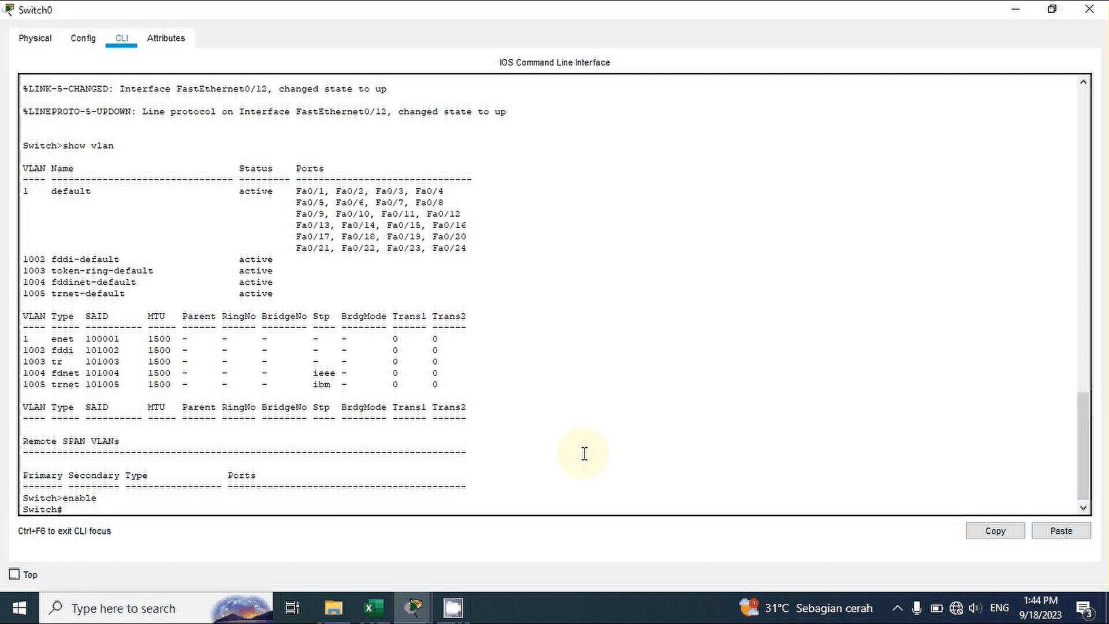
type("config t")
key("Return")
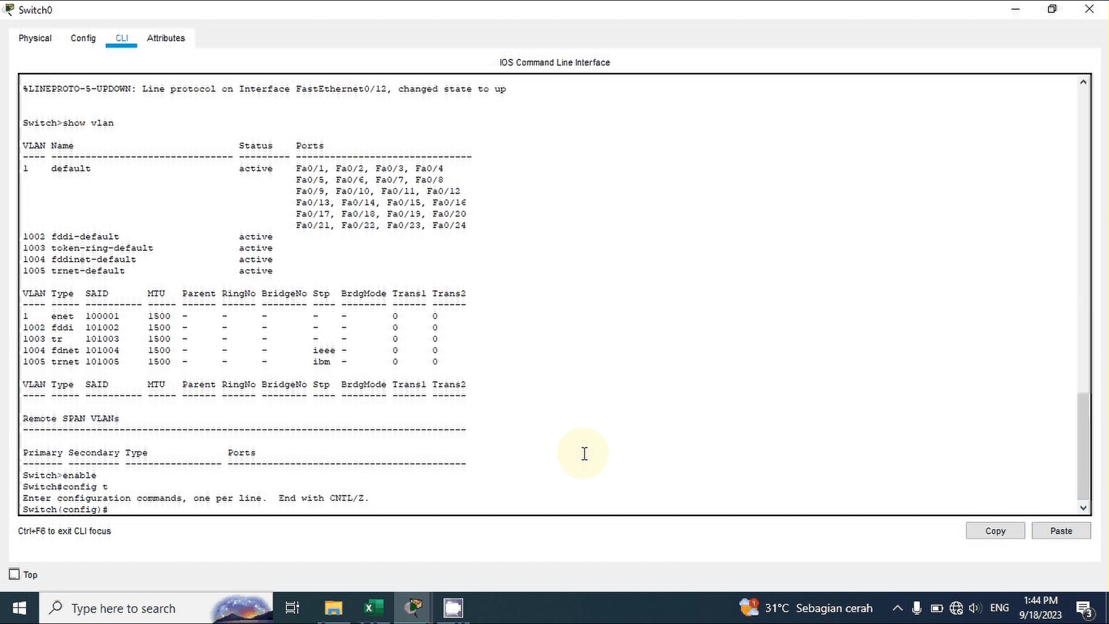
Create VLAN 10 with the name VLAN1_TKJ and return to global configuration mode with ex
type("vlan 10")
key("Return")
type("name TKJ")
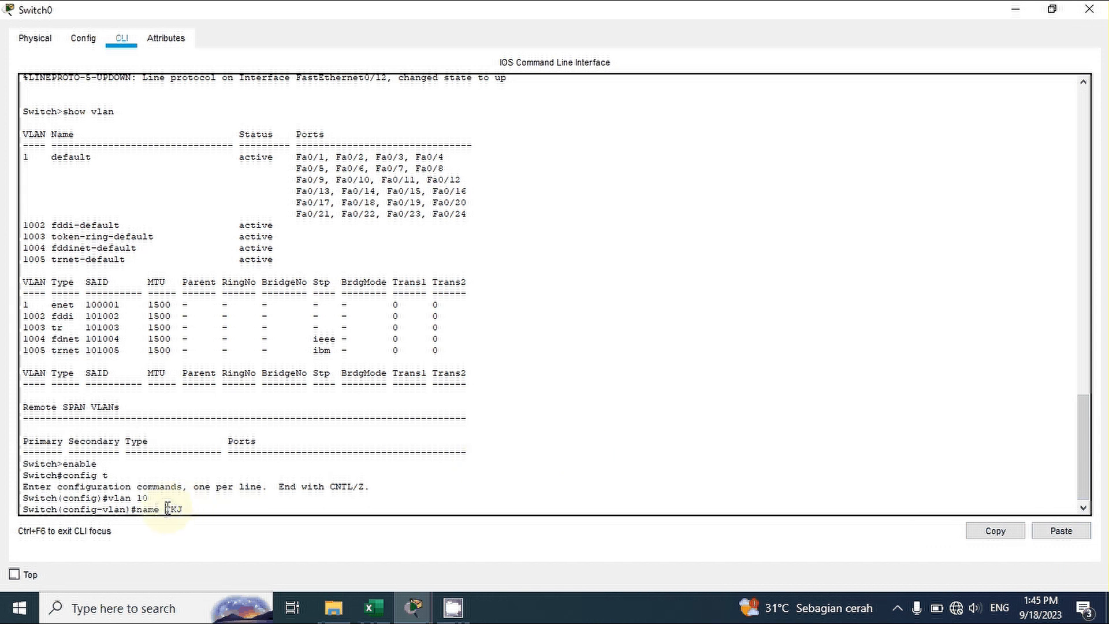
type("VLAN1")
key("BackSpace")
key("BackSpace")
key("BackSpace")
key("BackSpace")
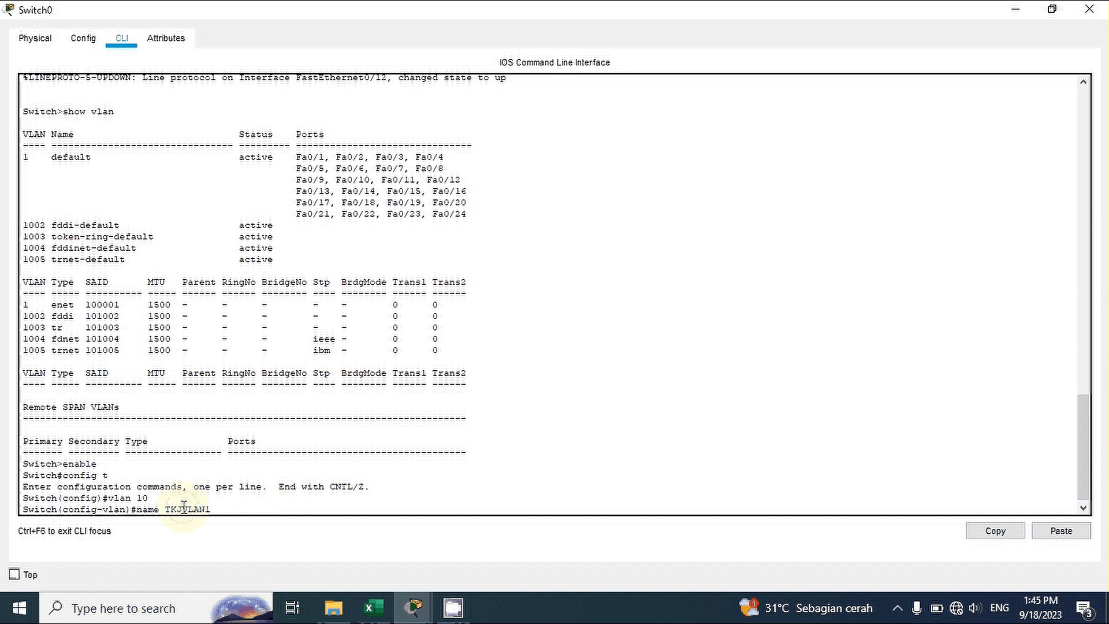
key("BackSpace")
key("BackSpace")
key("BackSpace")
key("BackSpace")
type("vlan")
key("BackSpace")
key("BackSpace")
key("BackSpace")
key("BackSpace")
type("B")
key("BackSpace")
type("VLAN TK")
key("BackSpace")
key("BackSpace")
key("BackSpace")
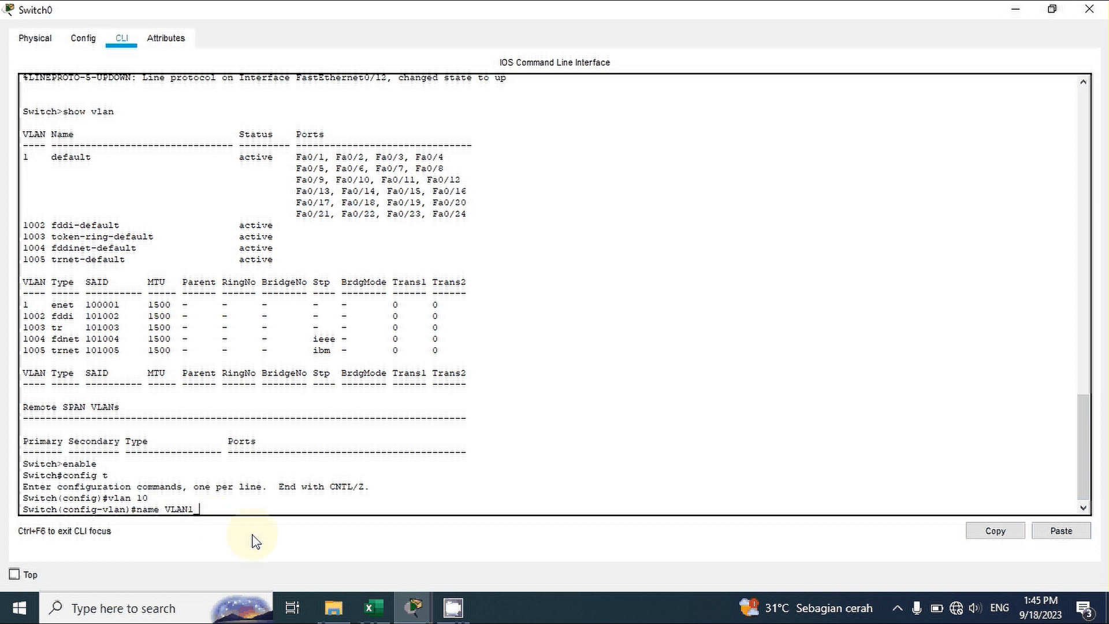
type("TKJ")
key("Return")
type("ex")
key("Return")
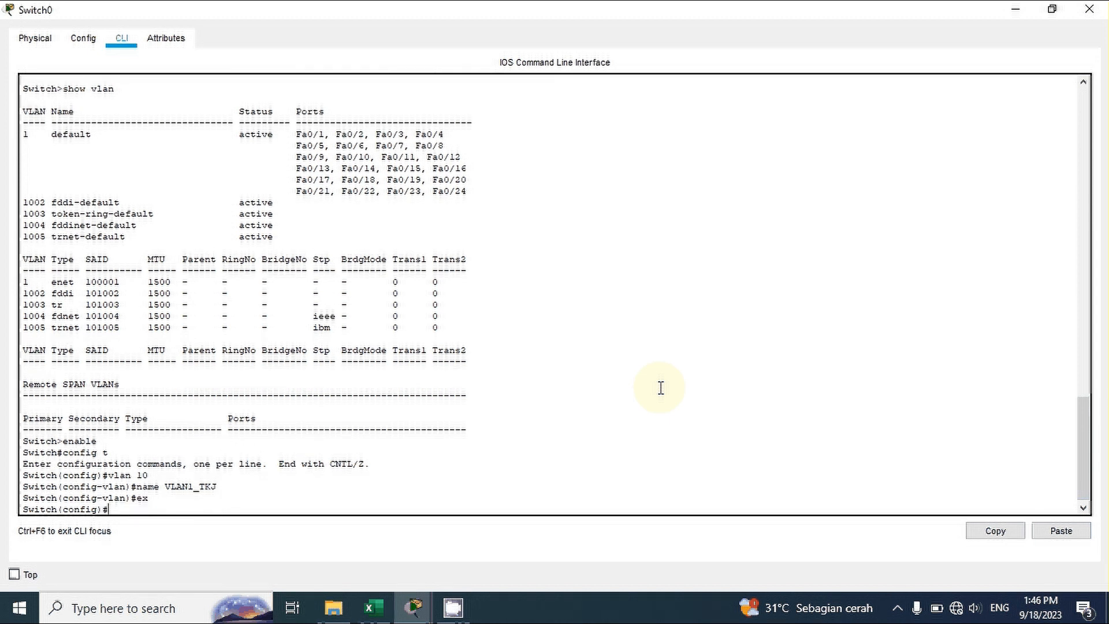
Create VLAN 20 with the name VLAN2_AKUNTANSI and return to global configuration mode with ex
type("vlan 20")
left_click_drag(154, 512, 110, 511)
left_click(175, 508)
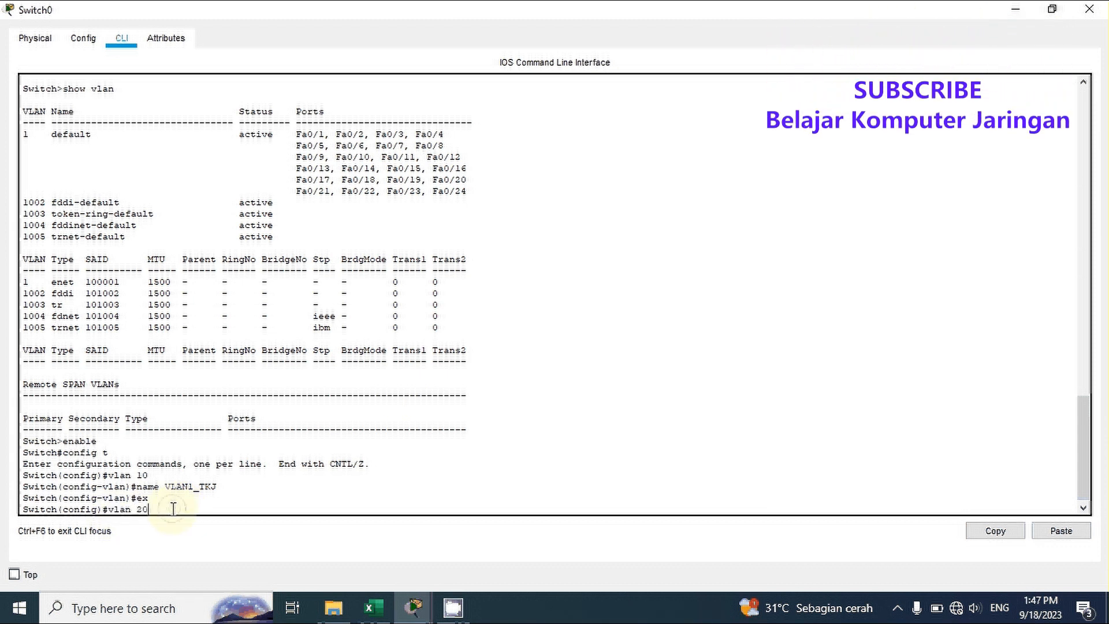
key("Return")
type("name")
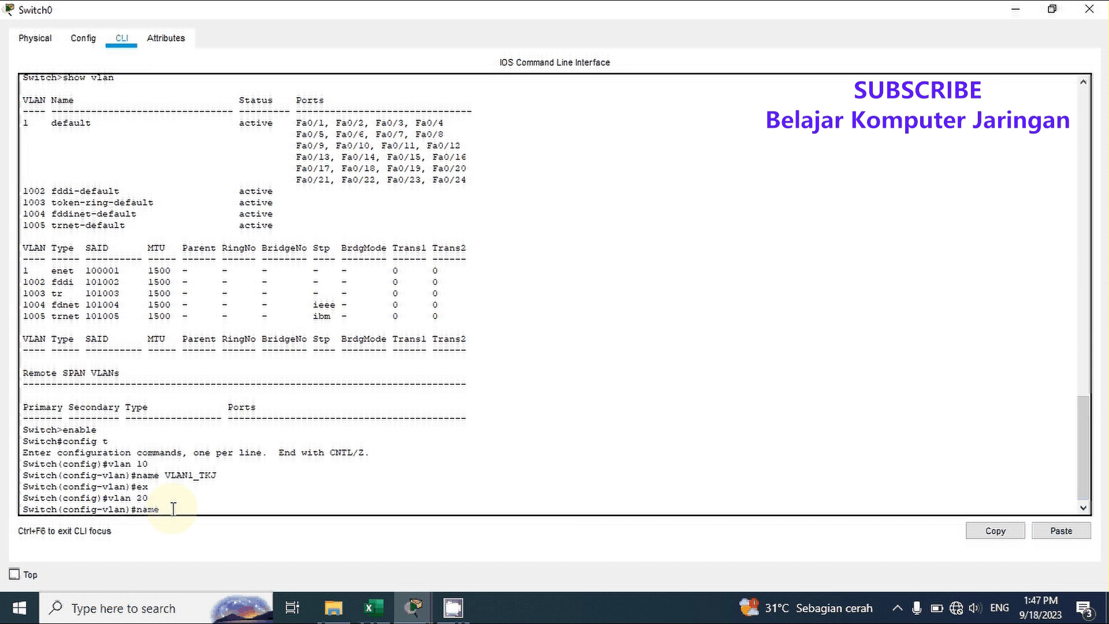
type(" vlan")
key("BackSpace")
key("BackSpace")
key("BackSpace")
key("BackSpace")
type("VL")
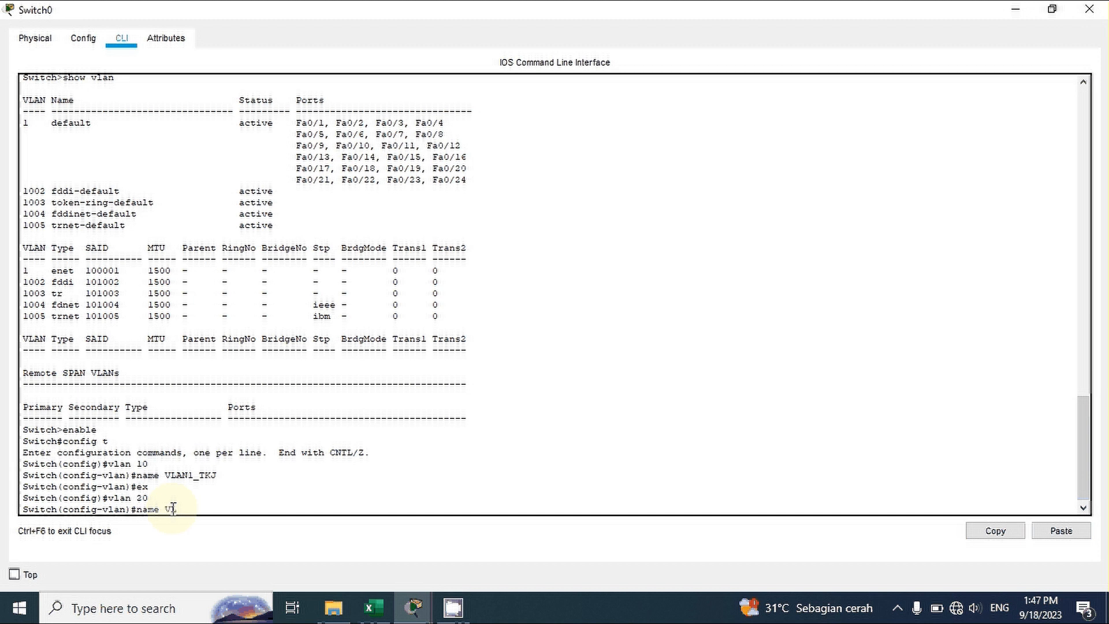
type("AN2 ")
type("AKUNTANSI")
key("Return")
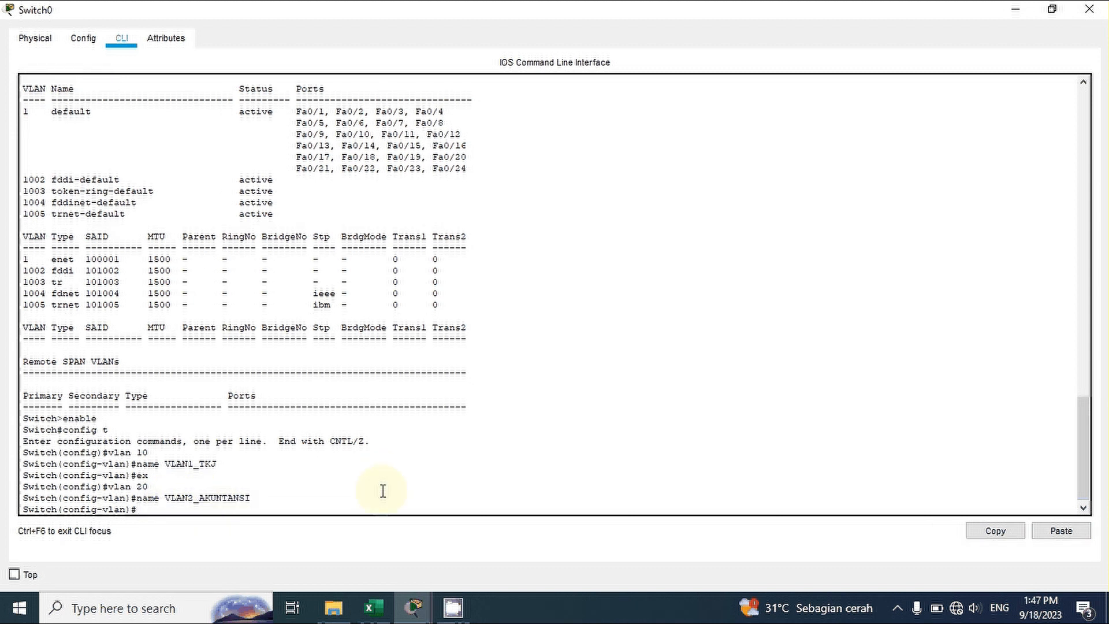
type("EX")
key("BackSpace")
key("BackSpace")
type("ex")
key("Return")
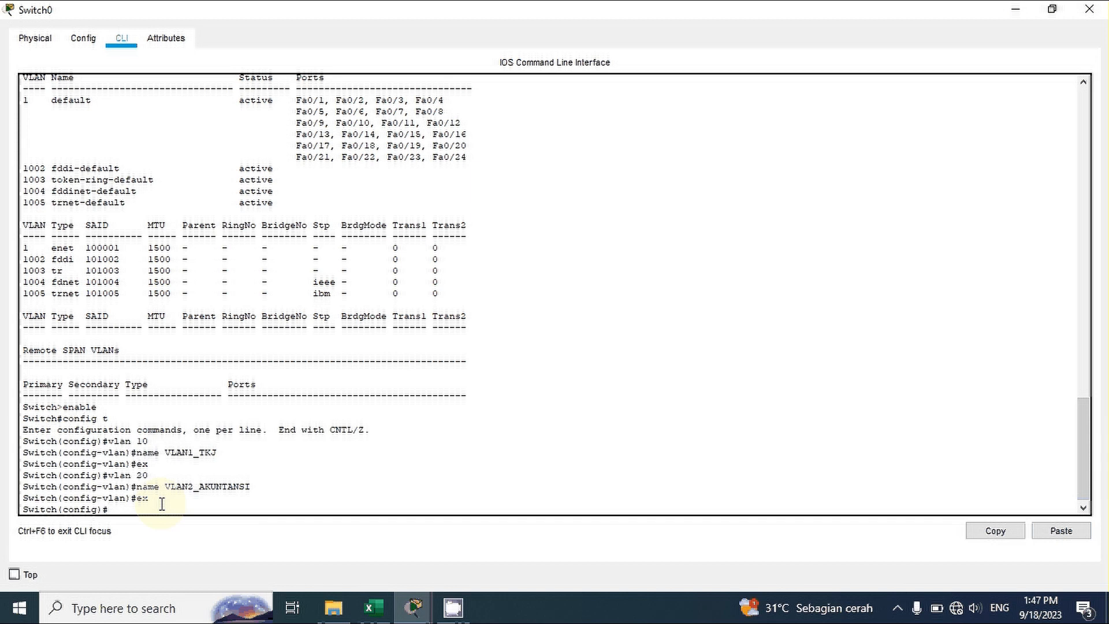
Leave global configuration mode with ex and return to the privileged Switch# prompt
type("ex")
key("Return")
key("Return")
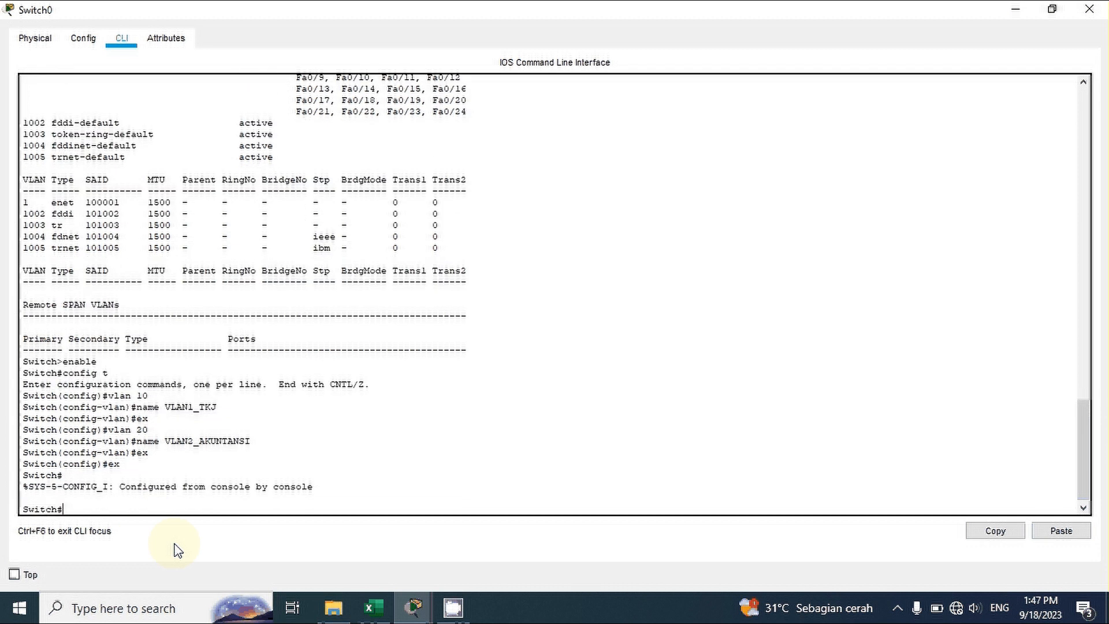
key("Return")
Run show vlan again and examine the entries for VLANs 10 and 20, paging through the listing to its end
type("shp")
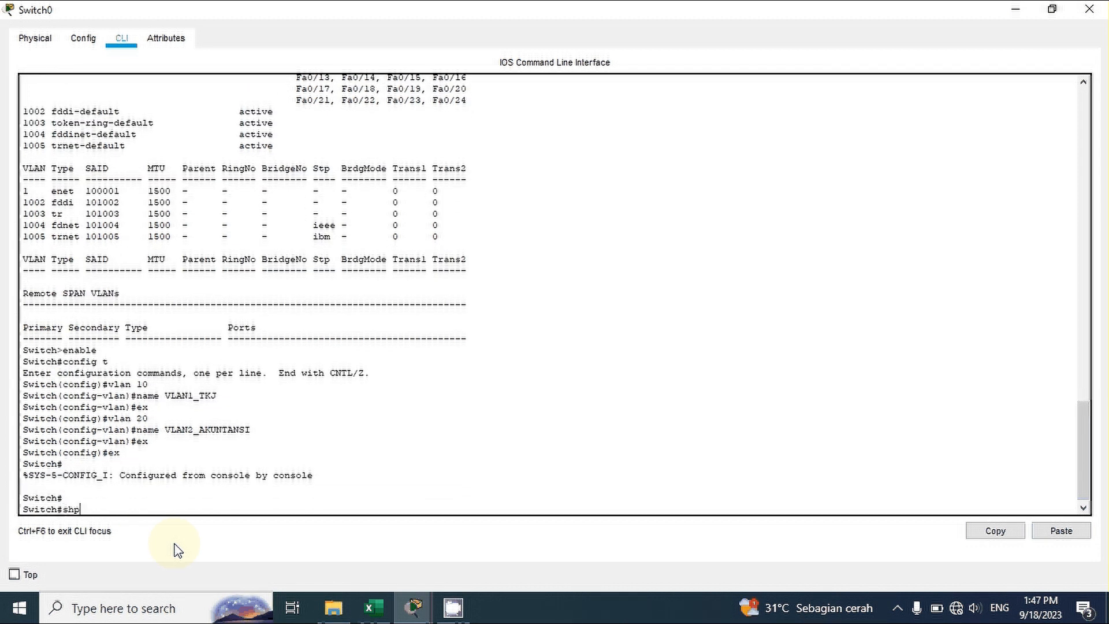
key("BackSpace")
type("ow vlan")
key("Return")
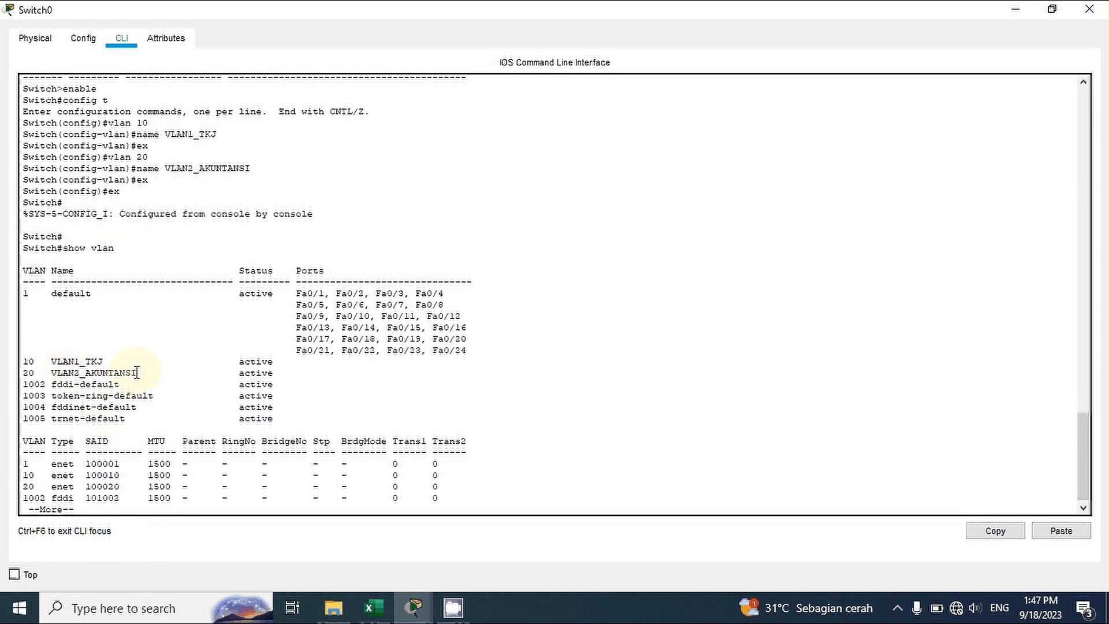
left_click_drag(279, 373, 92, 373)
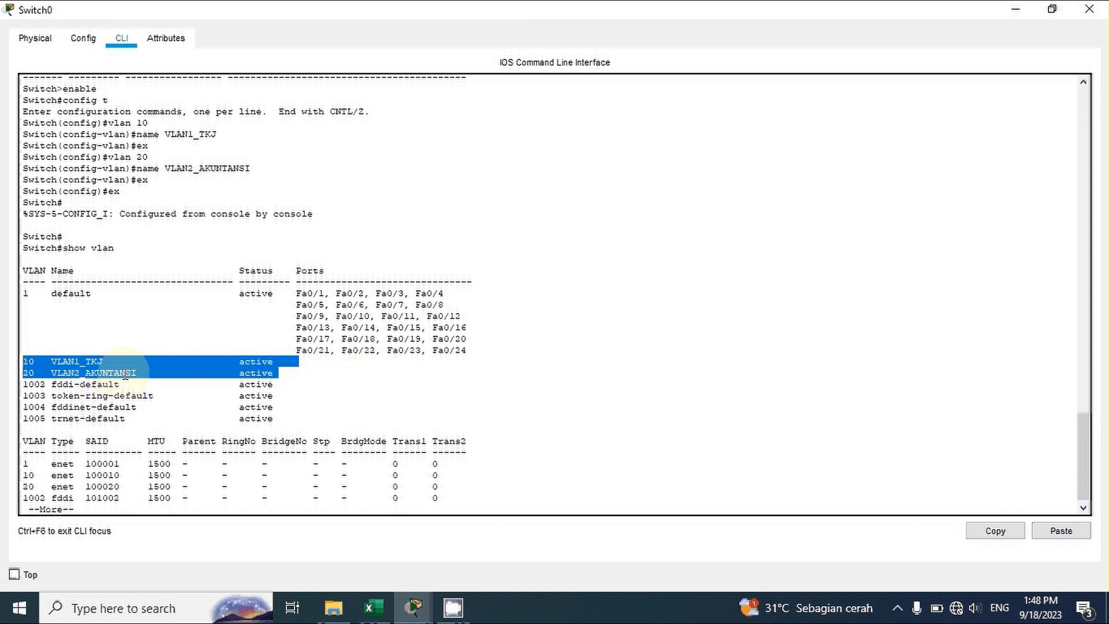
left_click(330, 371)
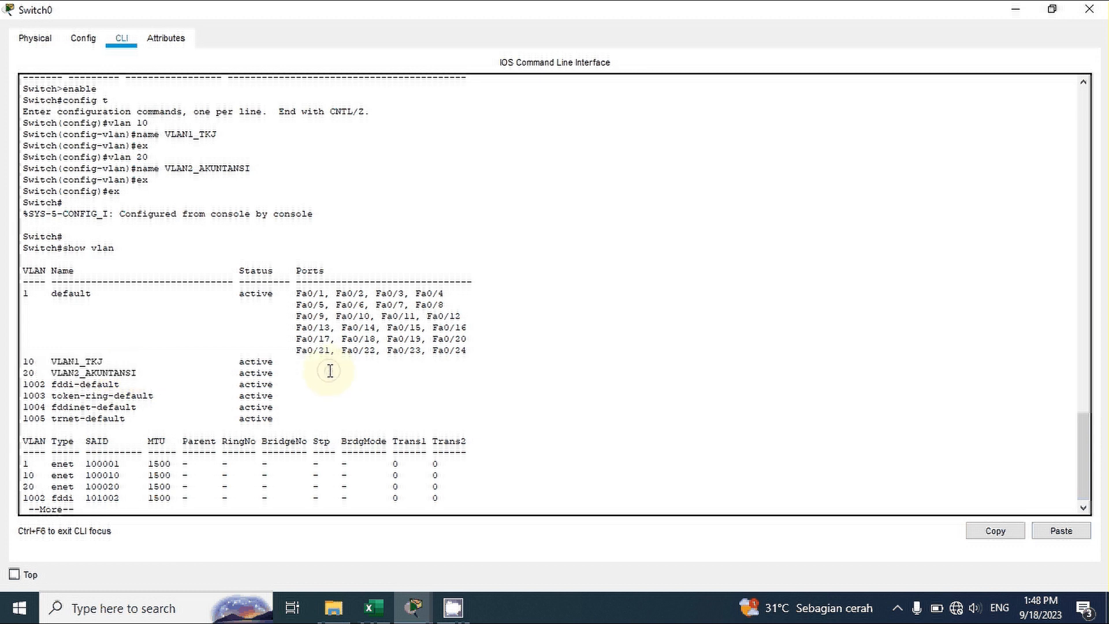
key("Return")
key("Return")
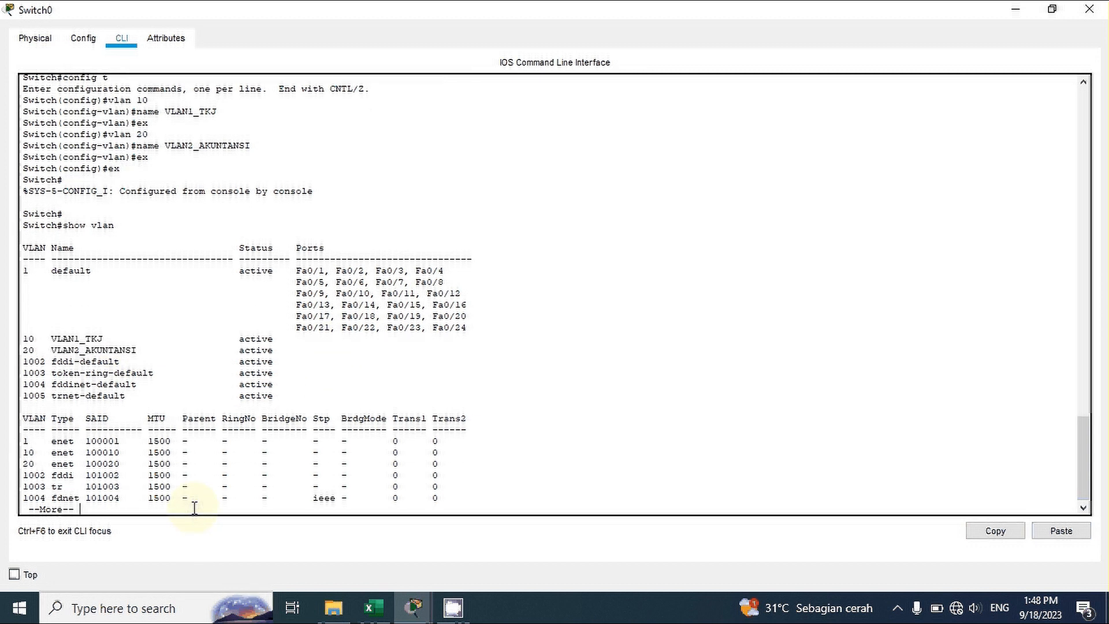
key("Return")
key("Return")
key("Return")
key("Return")
key("Return")
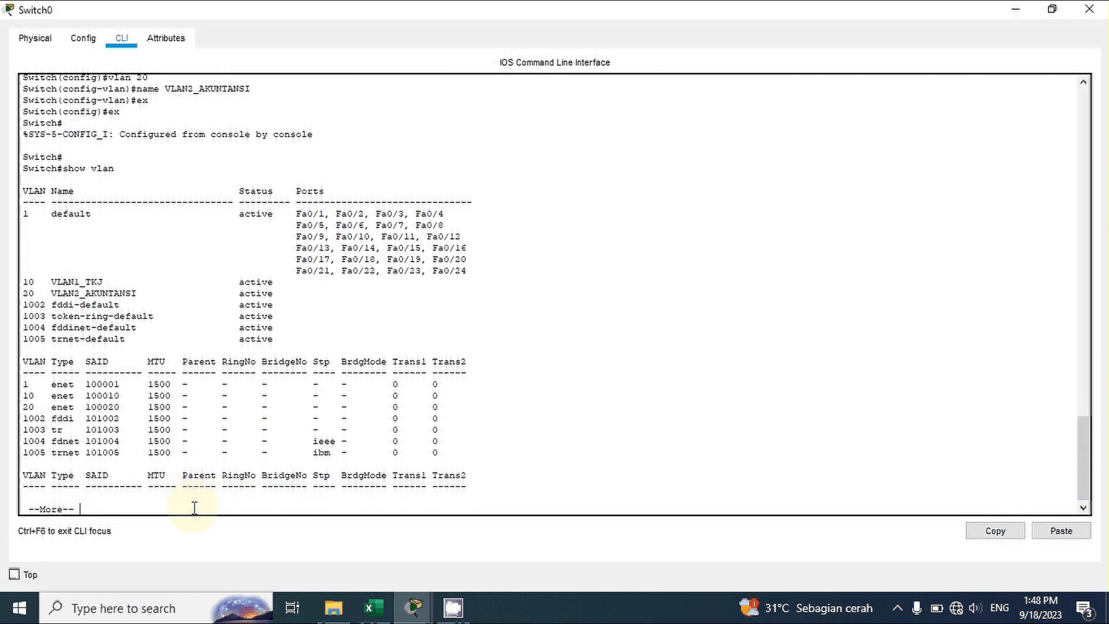
key("Return")
key("Return")
key("Return")
key("Return")
key("Return")
key("Return")
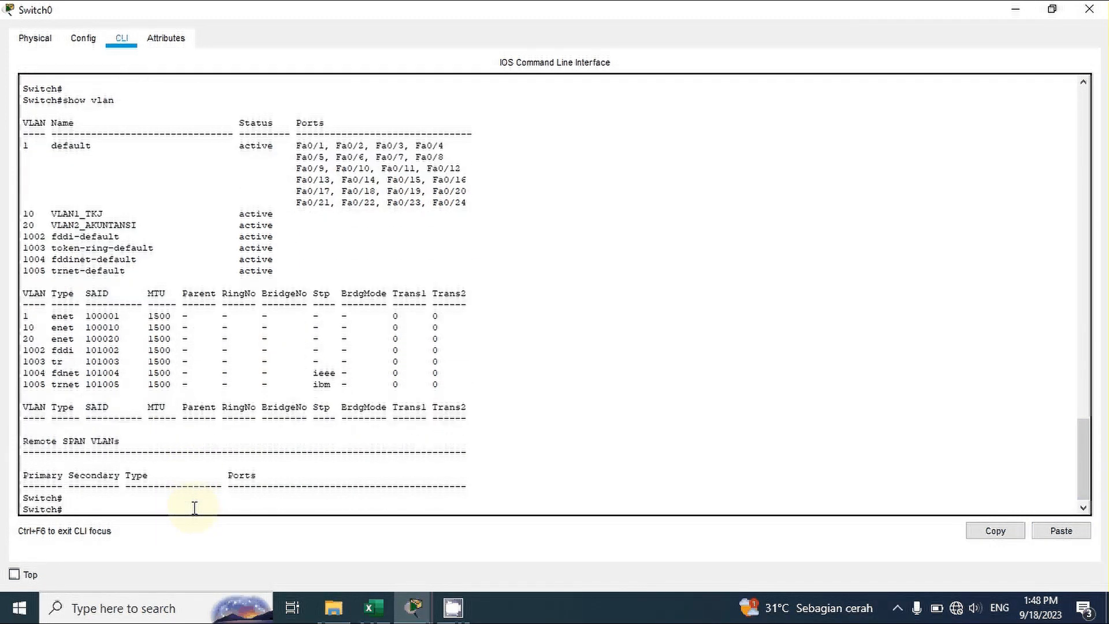
Enter global configuration mode with config t and assign interface fa0/1 to VLAN 10 using switchport access vlan 10
type("config t")
key("Return")
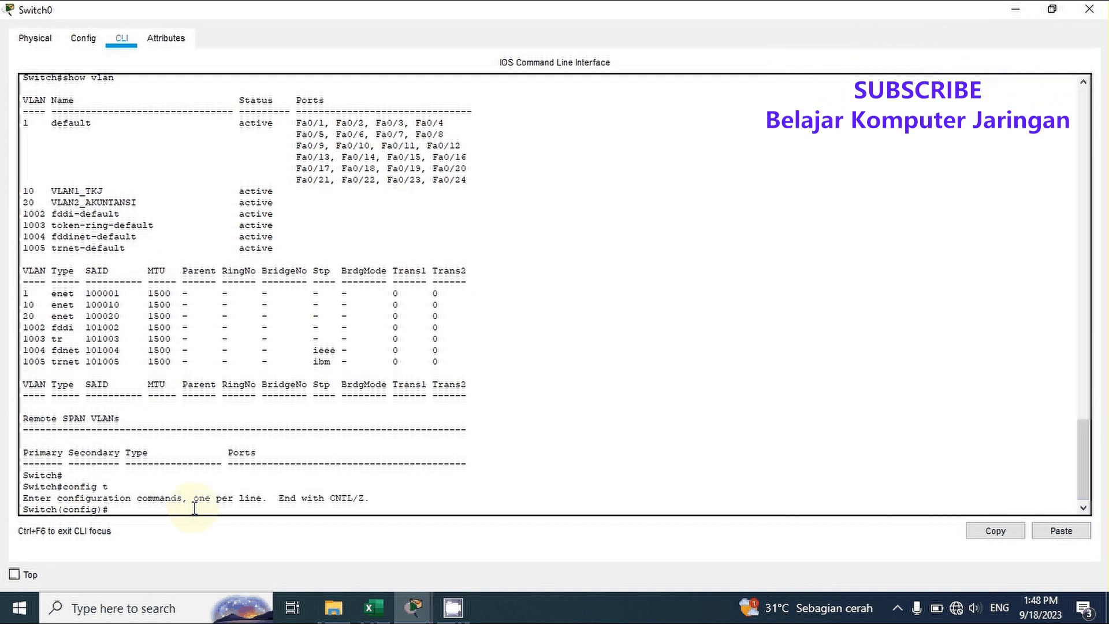
type("int fa")
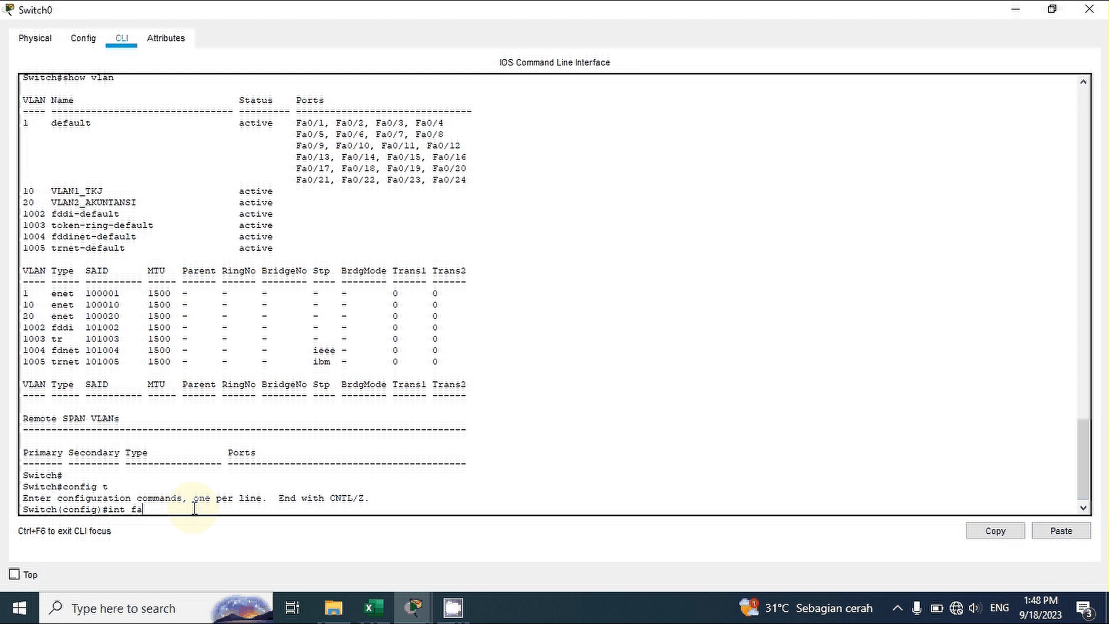
type("0/1")
key("Return")
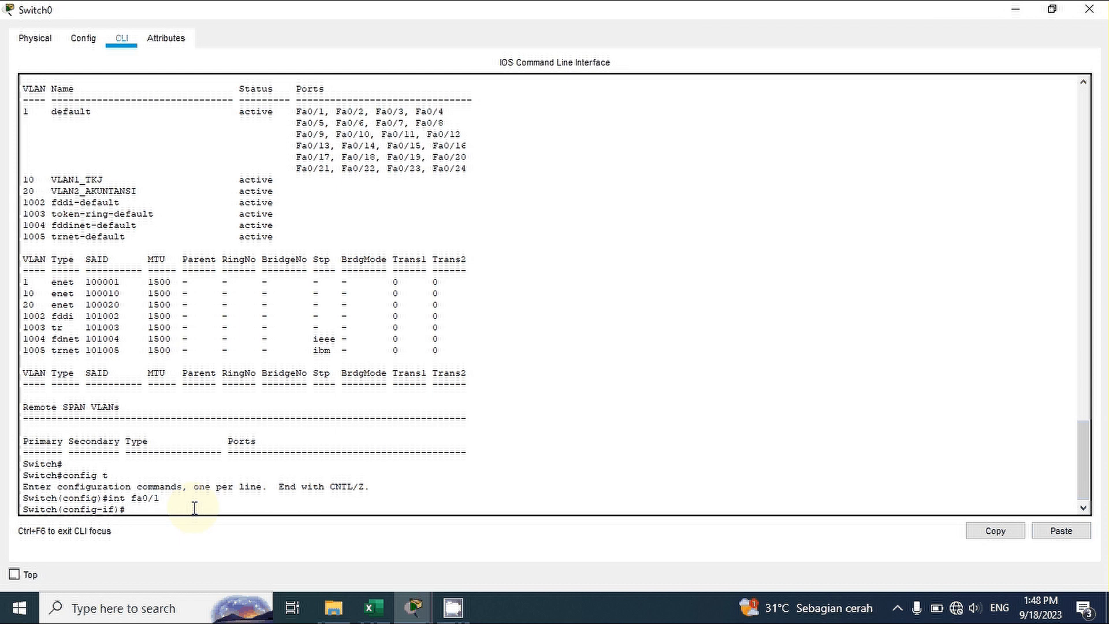
type("switchport access vlan")
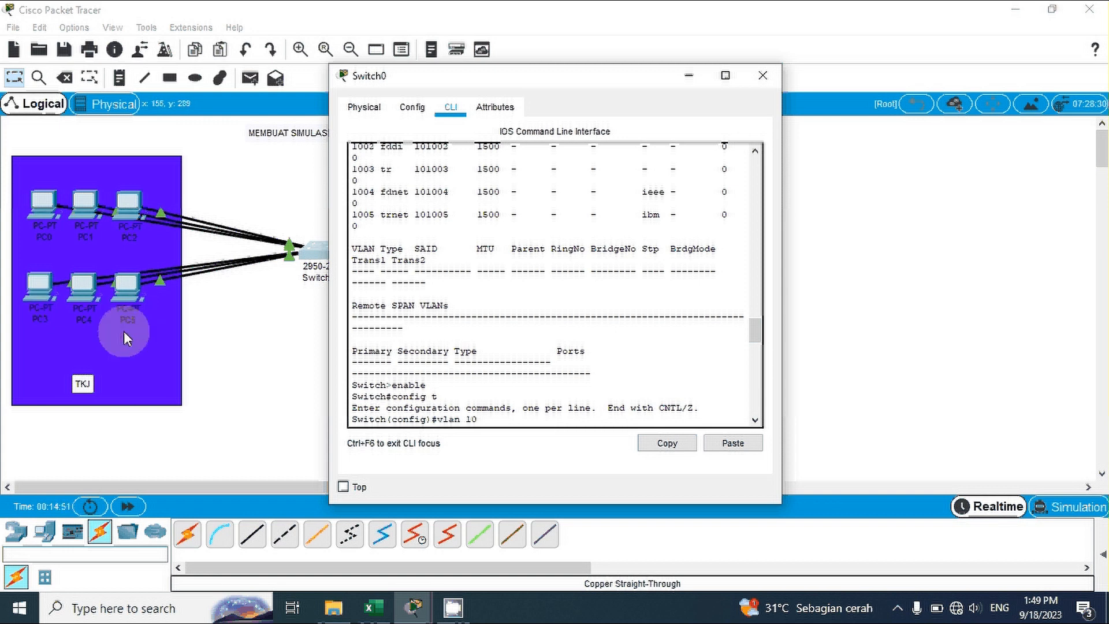
left_click(725, 76)
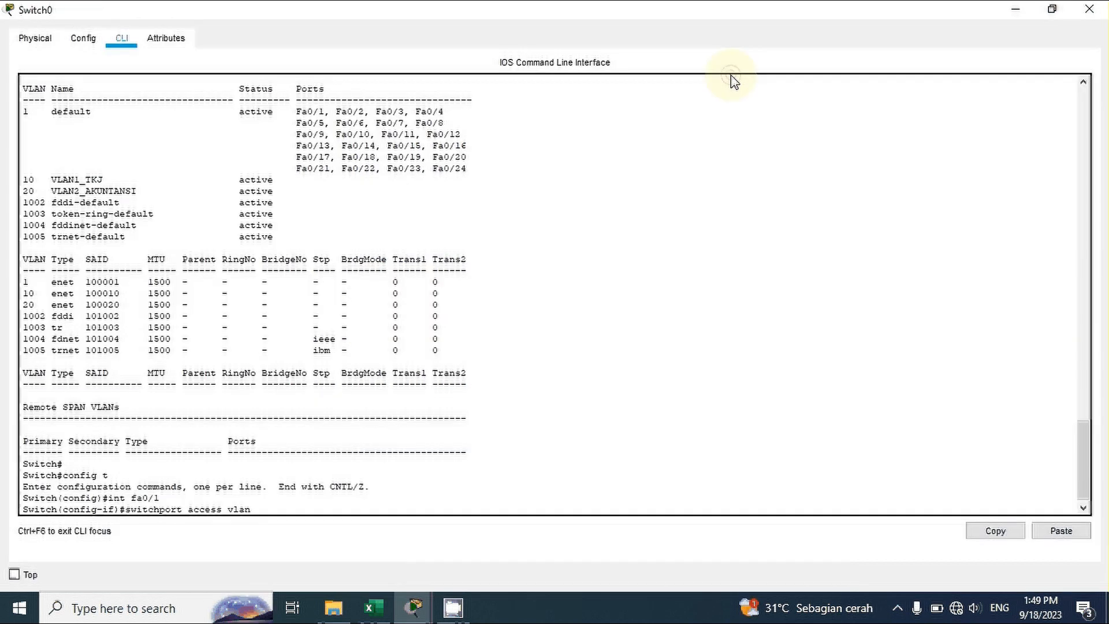
type("10")
left_click_drag(278, 511, 129, 517)
key("ctrl+c")
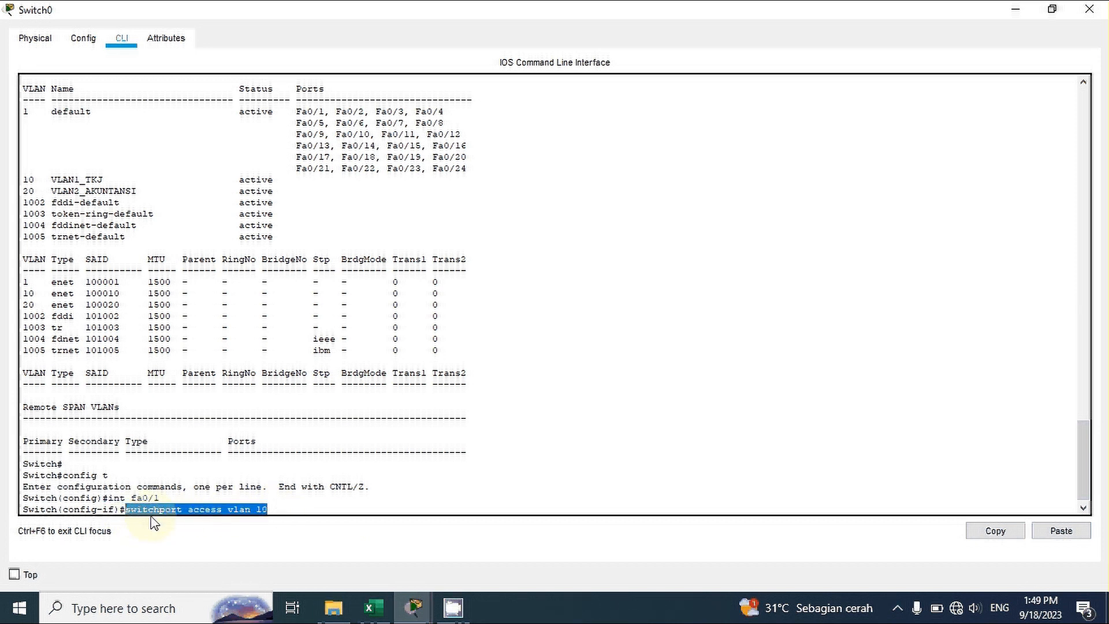
left_click(277, 512)
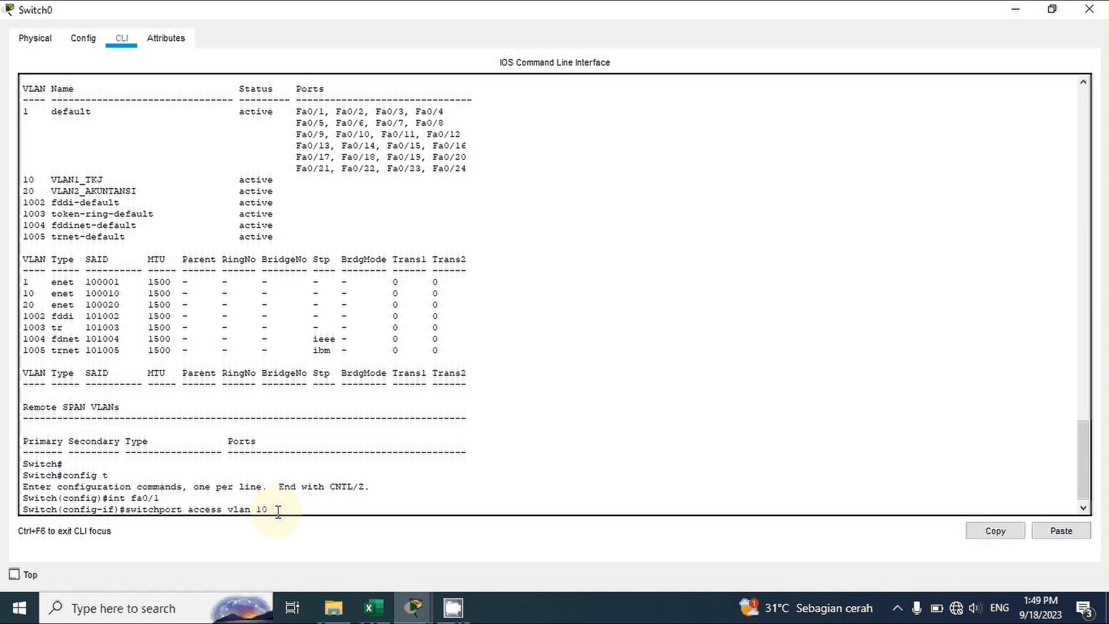
key("Return")
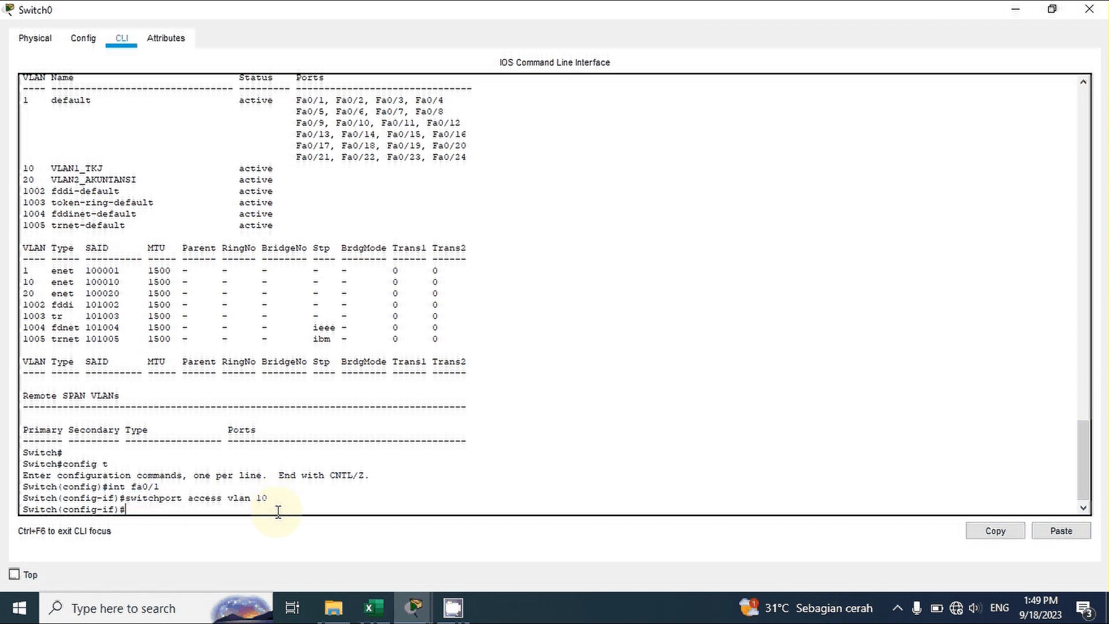
Switch to interface fa0/2 and assign it to VLAN 10 with switchport access vlan 10
key("ctrl+v")
key("Up")
key("Up")
key("BackSpace")
type("2")
key("Return")
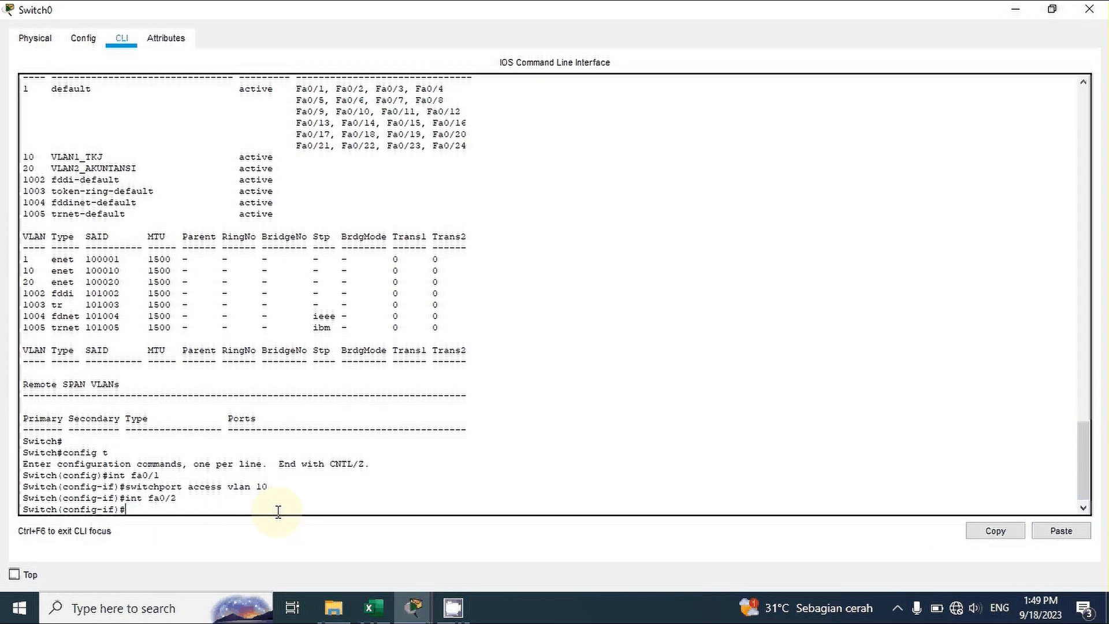
key("Up")
key("Up")
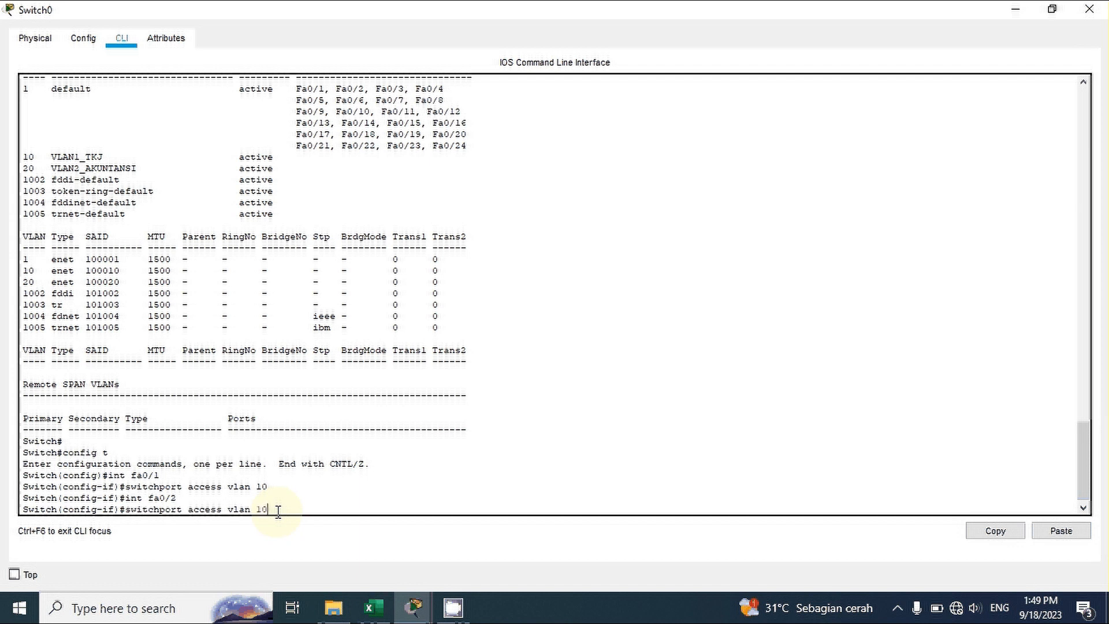
key("Return")
Switch to interface fa0/3 and assign it to VLAN 10 with switchport access vlan 10
key("Up")
key("Up")
key("BackSpace")
type("3")
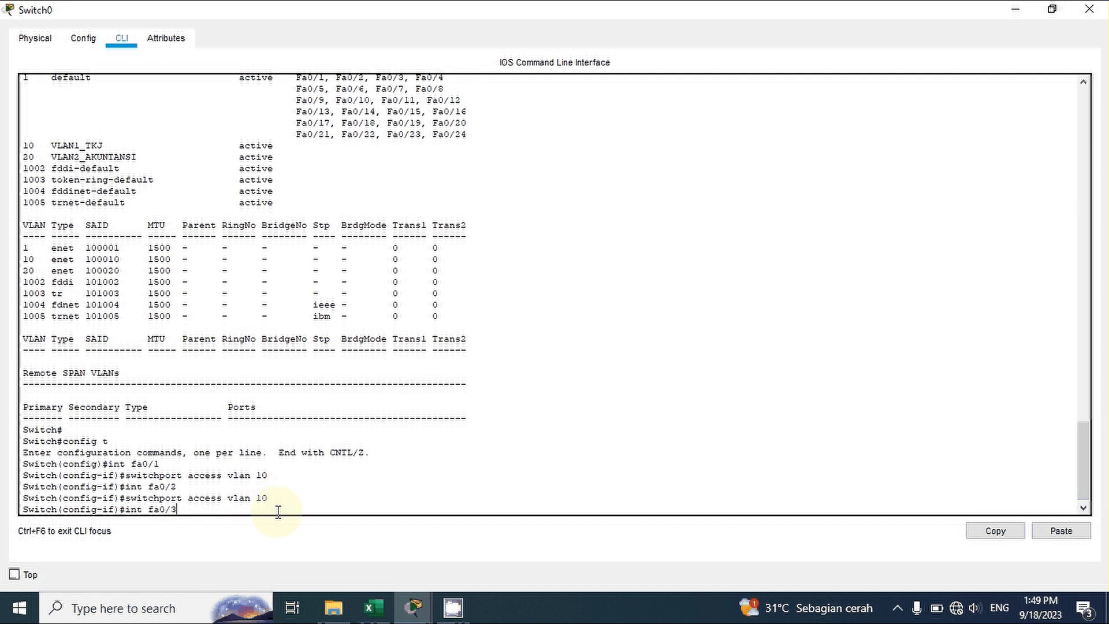
key("Return")
key("Up")
key("Up")
key("Return")
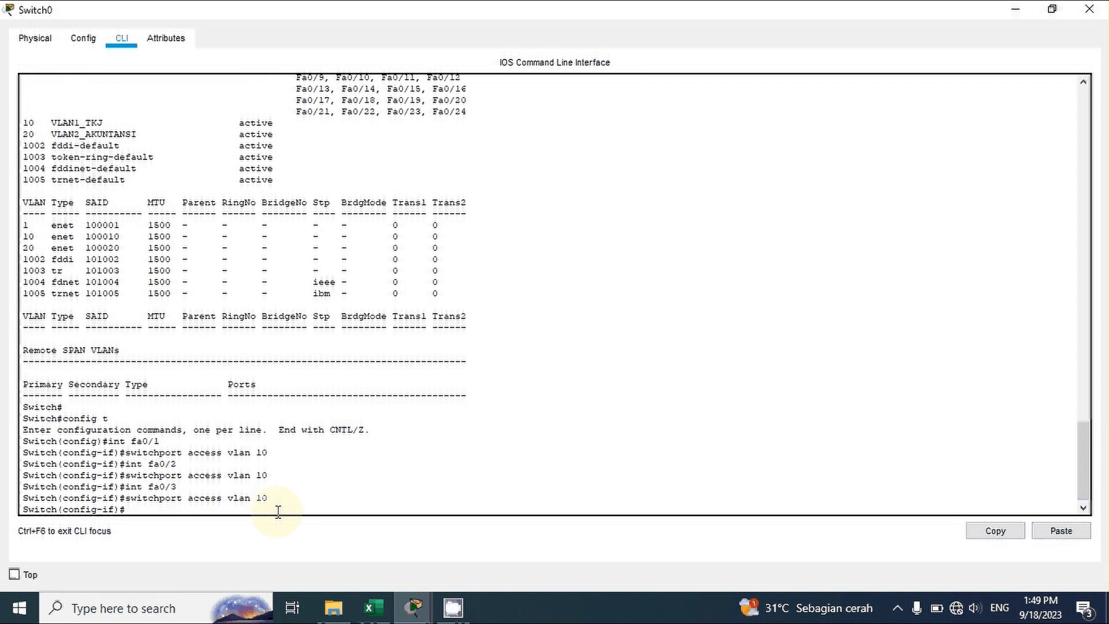
Switch to interface fa0/4 and assign it to VLAN 10 with switchport access vlan 10
key("Up")
key("Up")
key("BackSpace")
type("4")
key("Return")
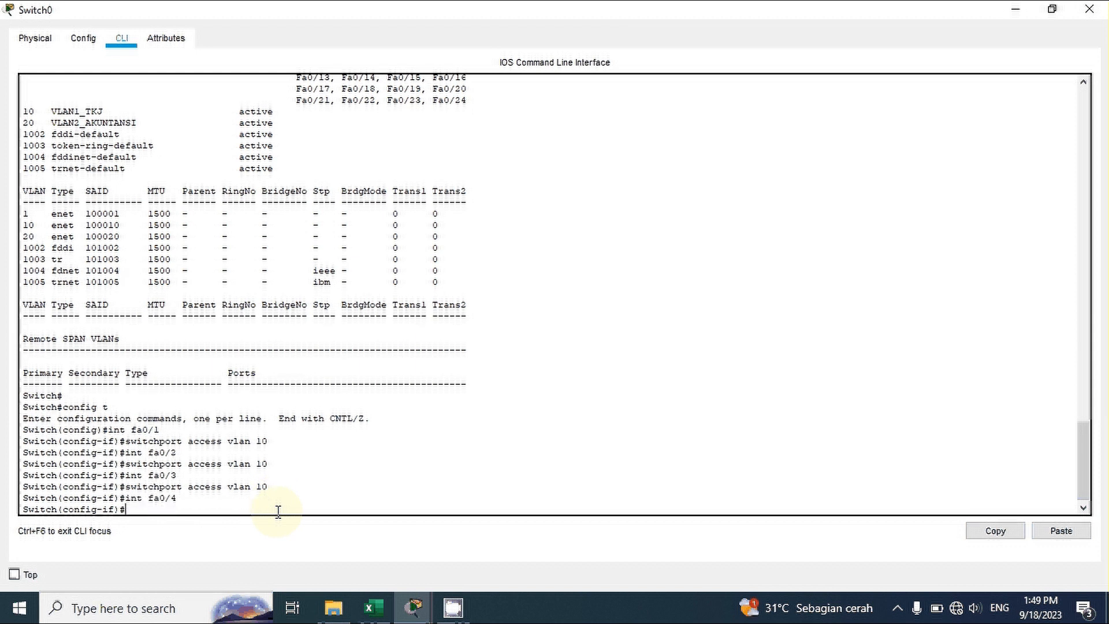
key("Up")
key("Up")
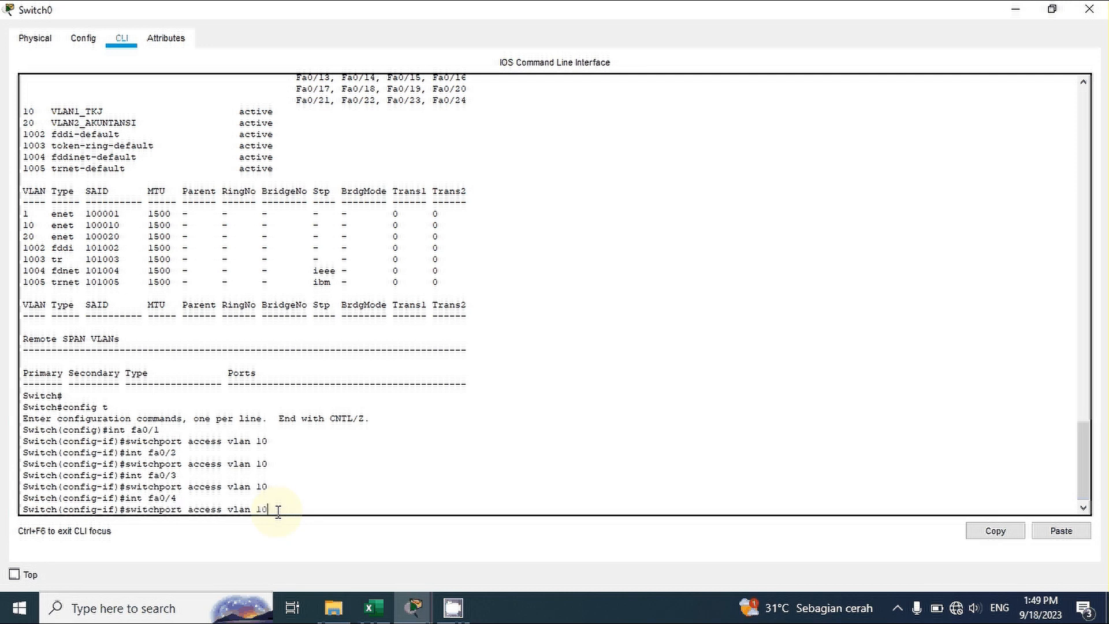
key("Return")
Switch to interface fa0/5 and assign it to VLAN 10 with switchport access vlan 10
key("Up")
key("Up")
key("BackSpace")
type("5")
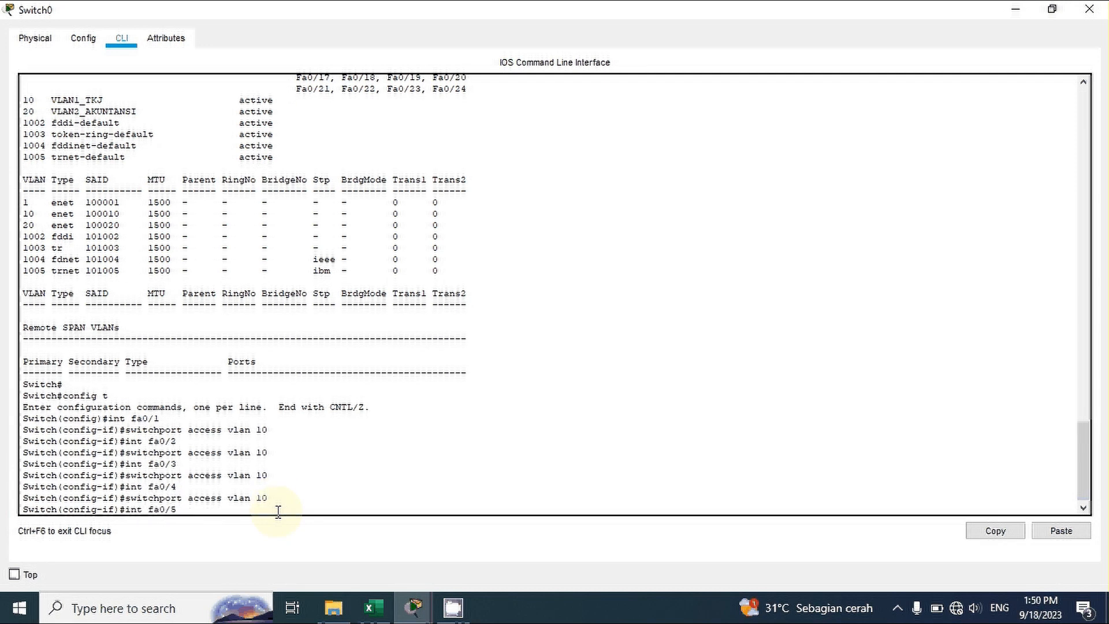
key("Return")
key("Up")
key("Up")
key("Return")
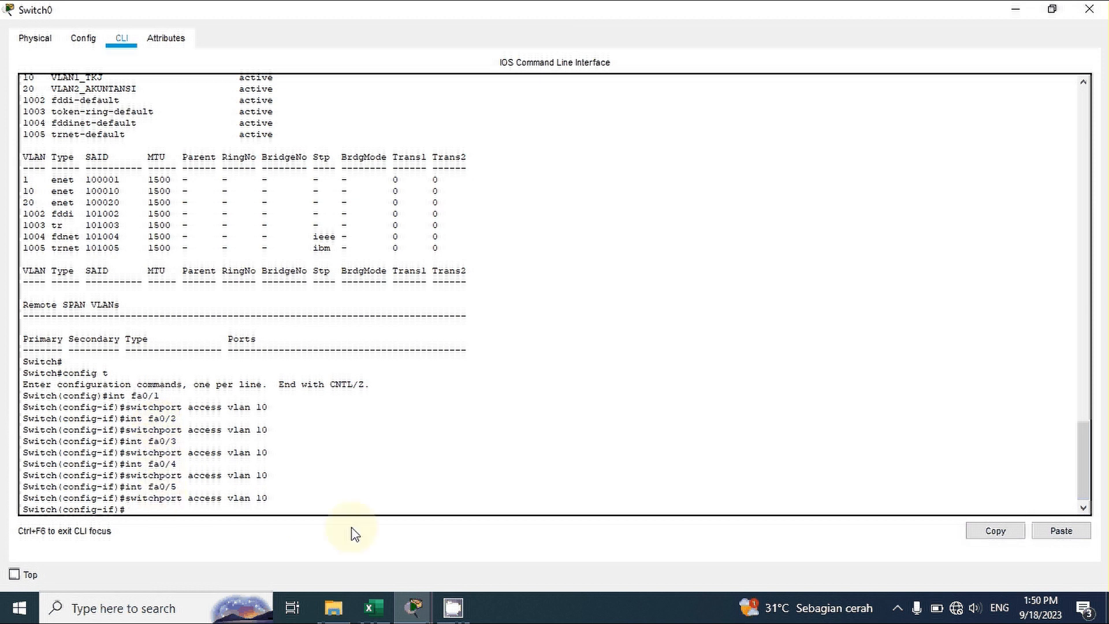
Switch to interface fa0/6 and assign it to VLAN 10 with switchport access vlan 10
key("Up")
key("Up")
key("BackSpace")
type("6")
key("Return")
key("Up")
key("Up")
key("Return")
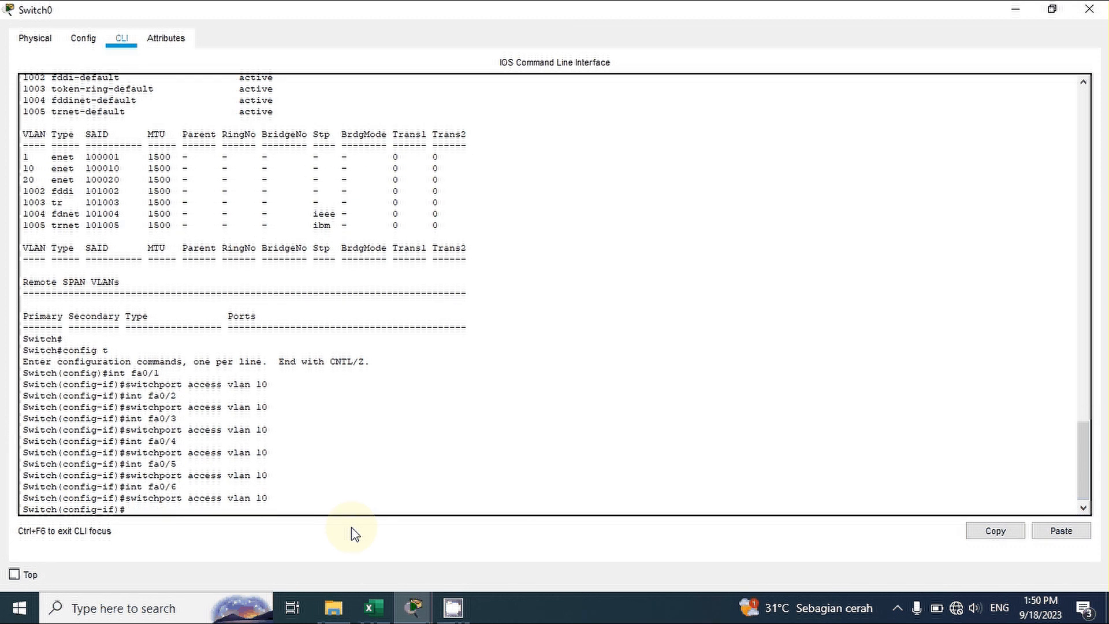
Leave interface and global configuration modes with ex twice, returning to the privileged Switch# prompt
type("ex")
key("Return")
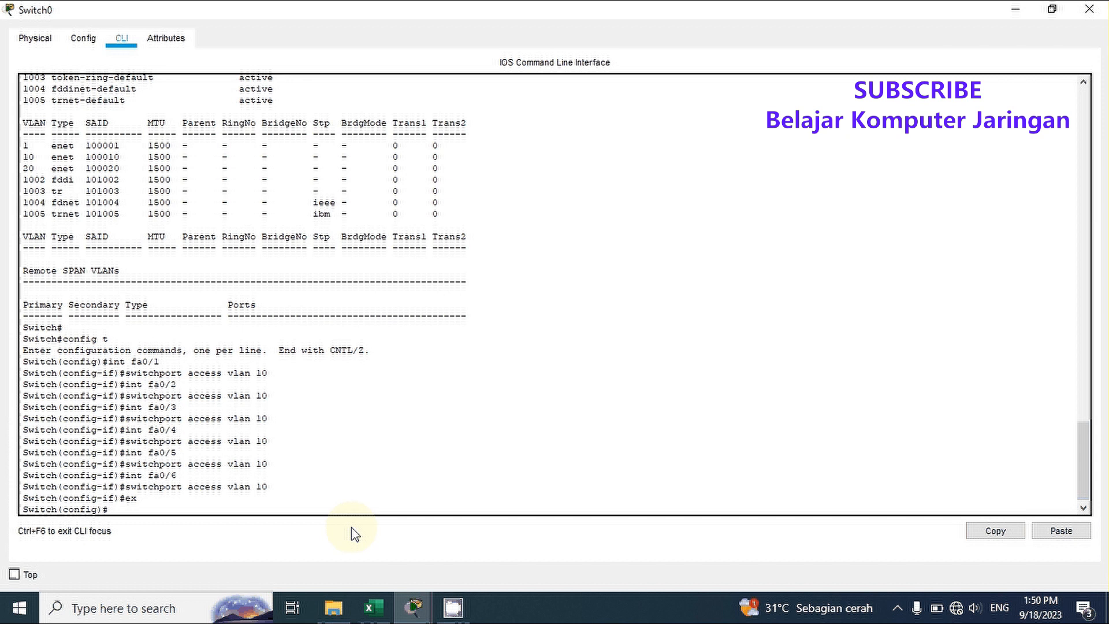
type("ex")
key("Return")
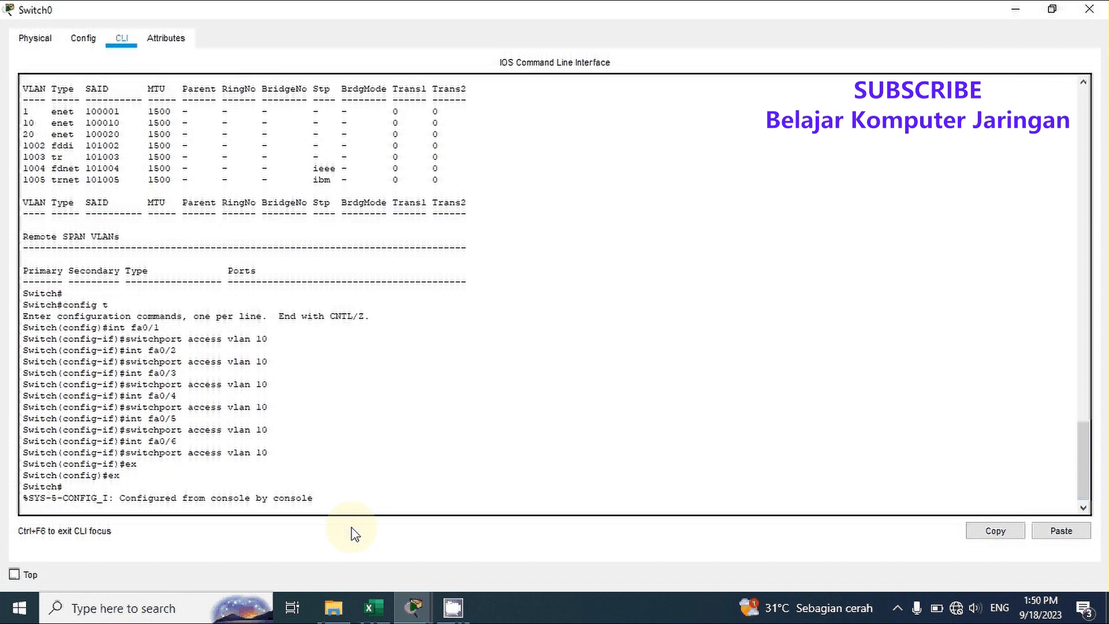
key("Return")
key("Return")
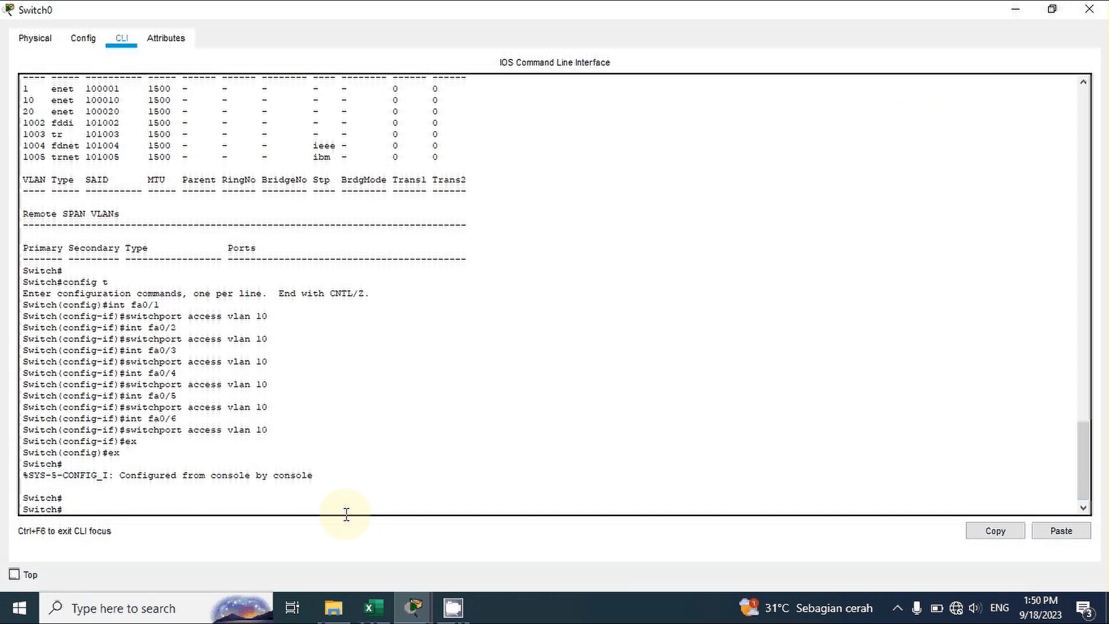
Run show vlan and examine the port assignments of VLANs 10 and 20, paging through the listing to its end
type("show vlan")
key("Return")
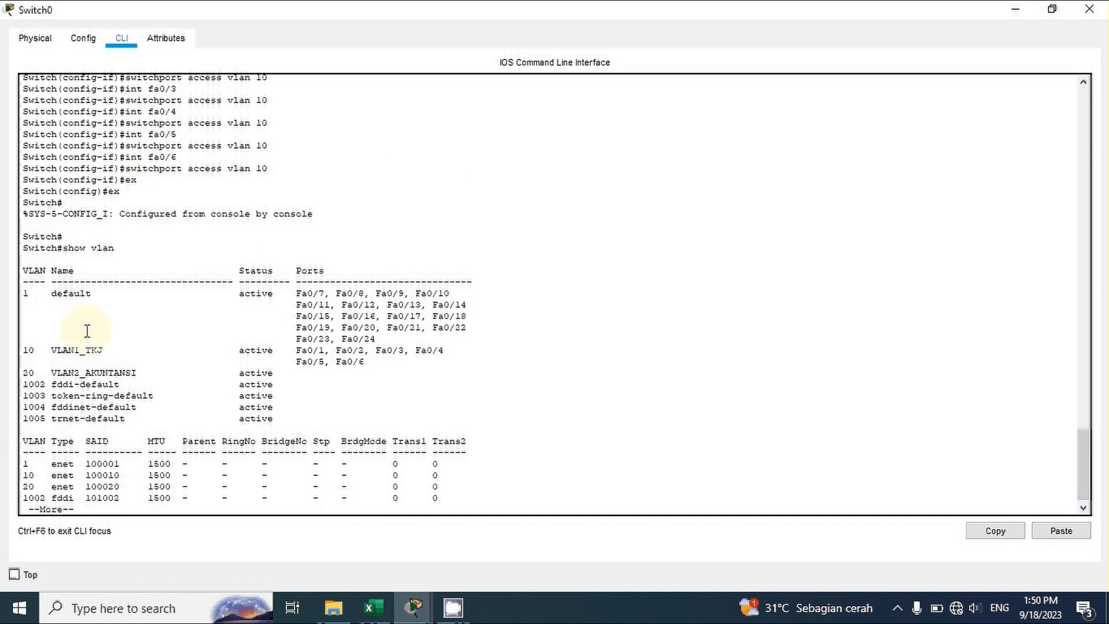
left_click_drag(365, 362, 9, 346)
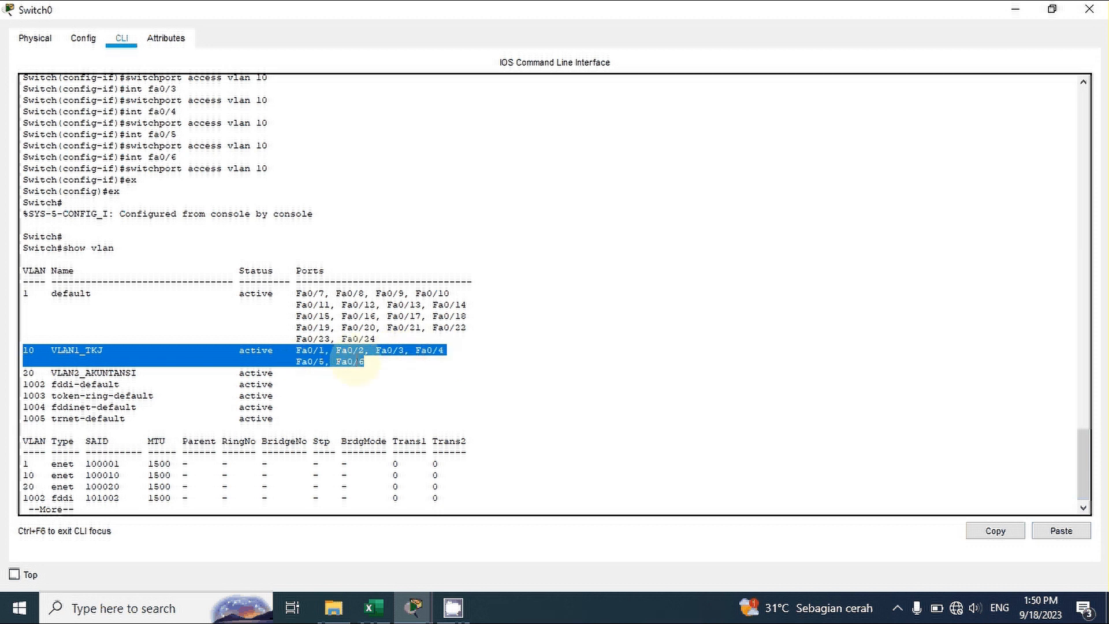
left_click(369, 373)
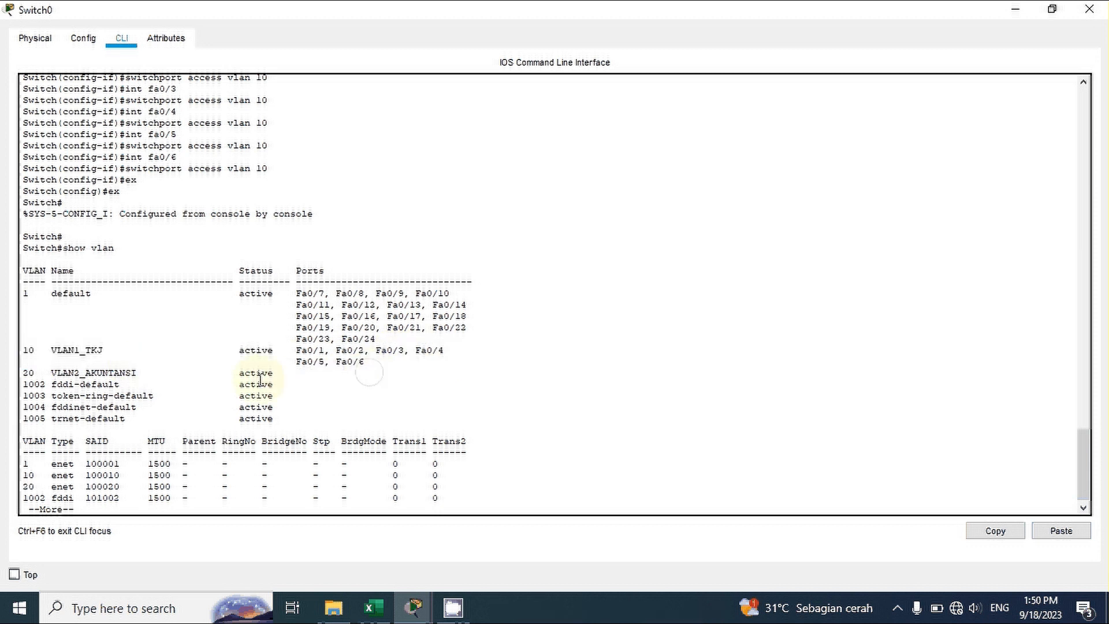
left_click_drag(285, 373, 21, 372)
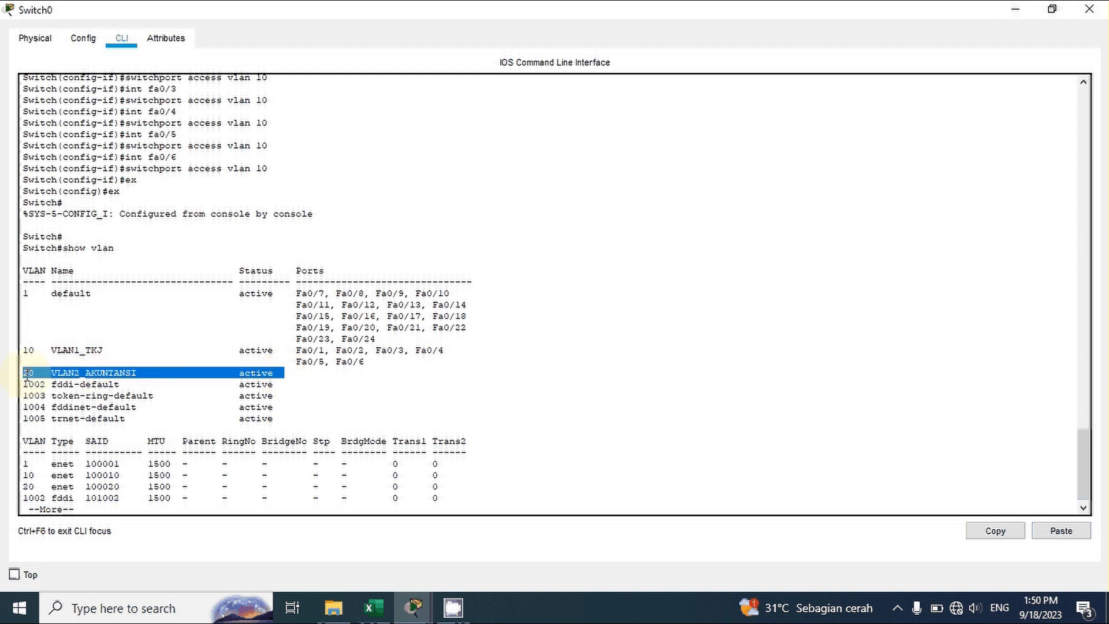
left_click(241, 498)
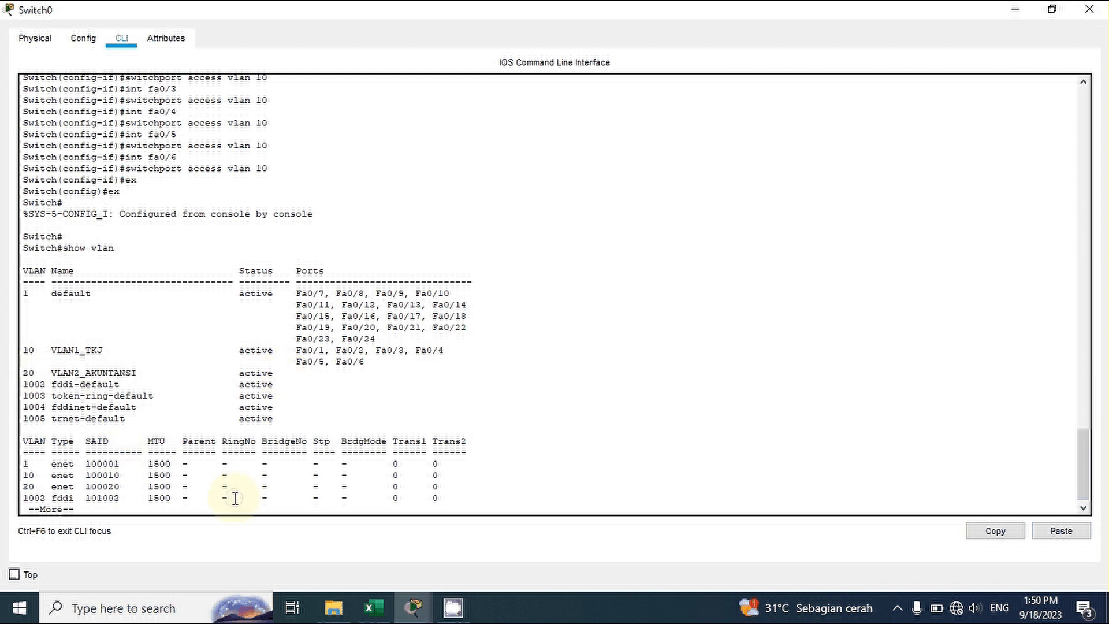
key("Return")
key("Return")
key("Return")
key("Return")
key("Return")
key("Return")
key("Return")
key("Return")
key("Return")
key("Return")
key("Return")
key("Return")
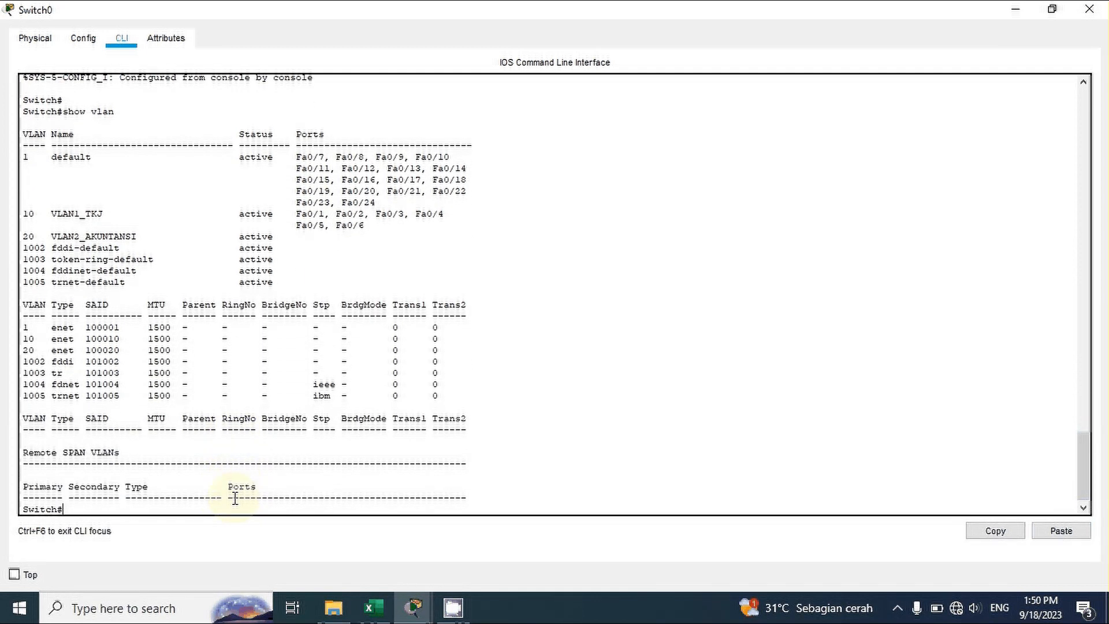
Enter global configuration mode with config t and assign interface fa0/7 to VLAN 20 using switchport access vlan 20
type("config t")
key("Return")
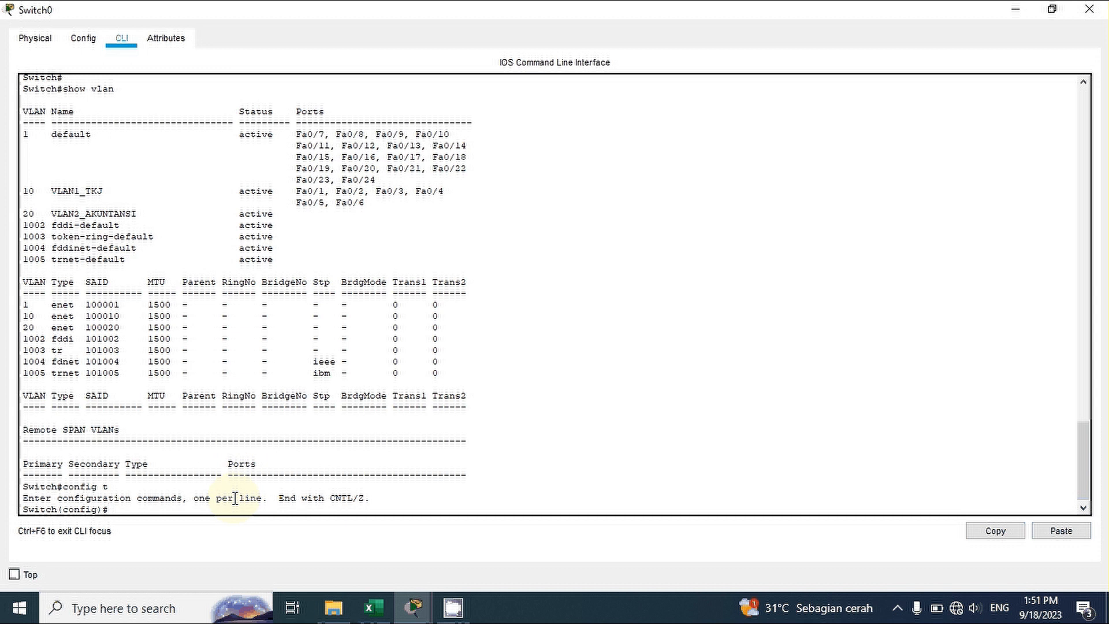
type("int fa0/7")
key("Return")
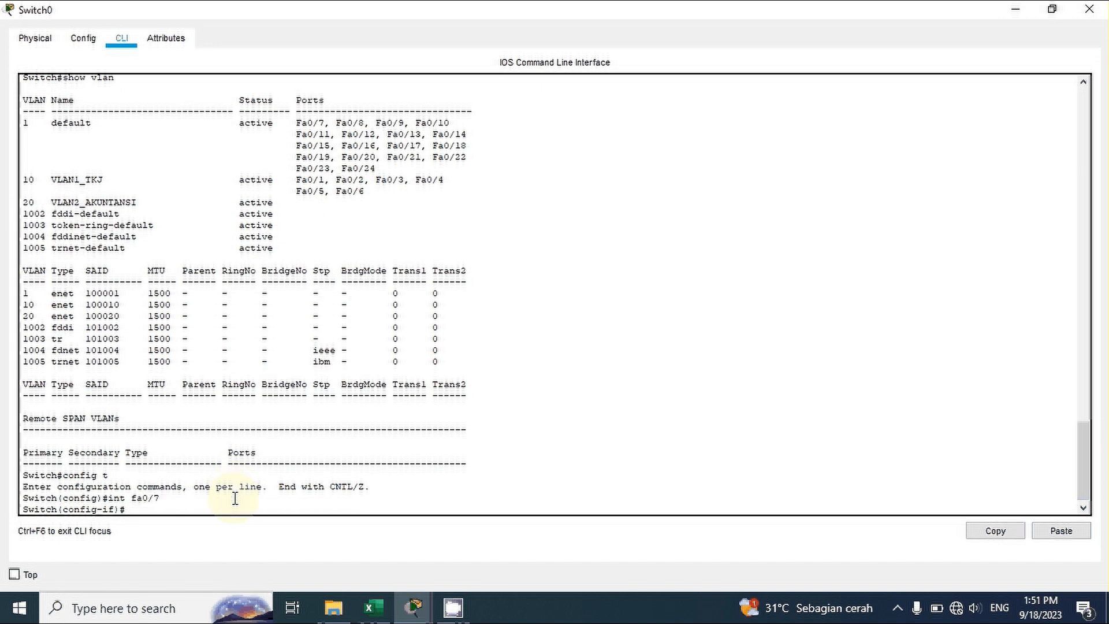
type("switchport access vlan 10")
key("BackSpace")
key("BackSpace")
type("20")
key("Return")
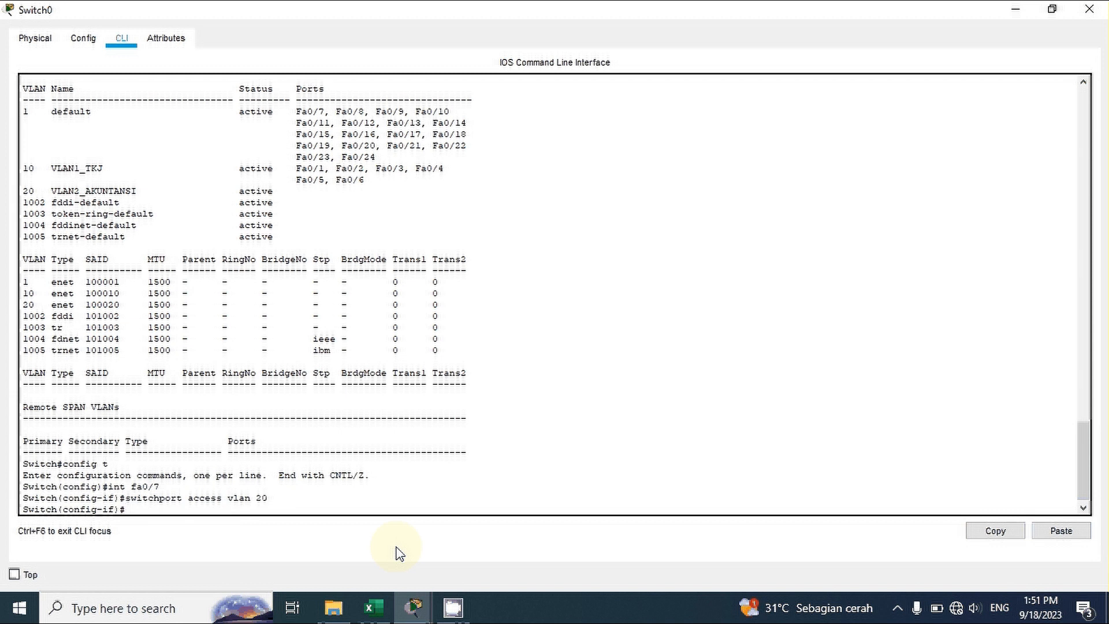
Switch to interface fa0/8 and assign it to VLAN 20 with switchport access vlan 20
key("Up")
key("Up")
key("BackSpace")
type("8")
key("Return")
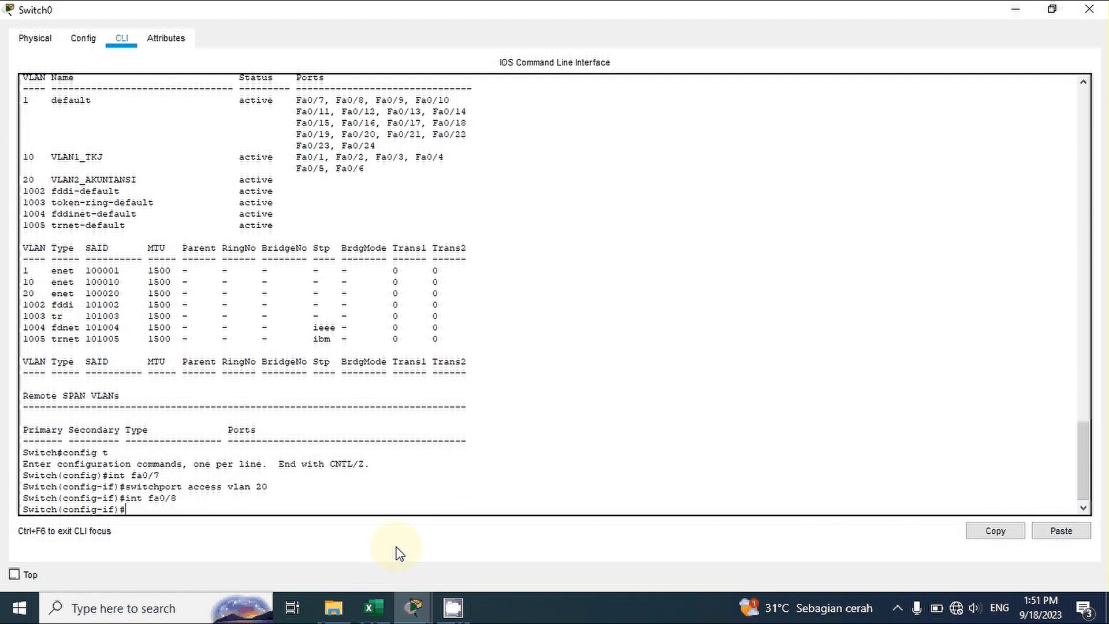
key("Up")
key("Up")
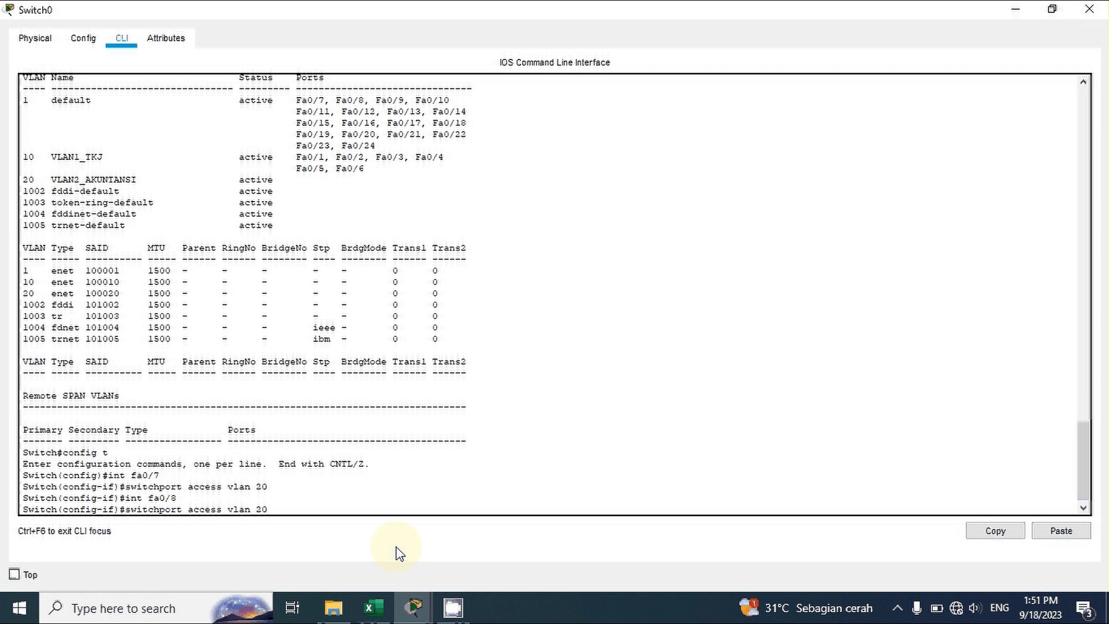
key("Return")
Switch to interface fa0/9 and assign it to VLAN 20 with switchport access vlan 20
key("Up")
key("Up")
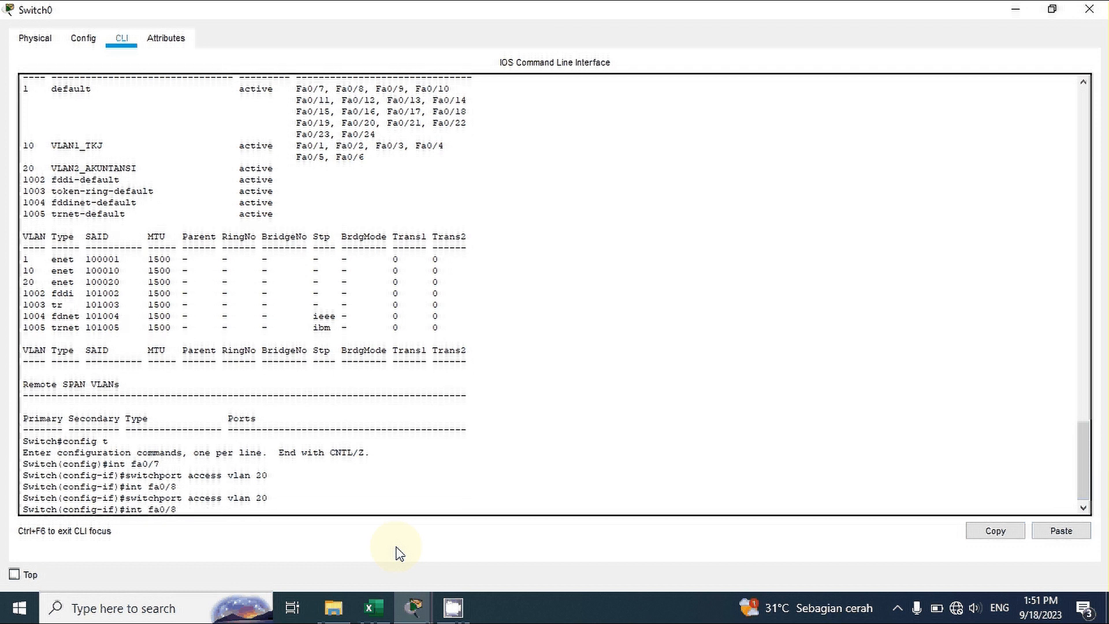
type("9")
key("Return")
type("switchport access vlan 20")
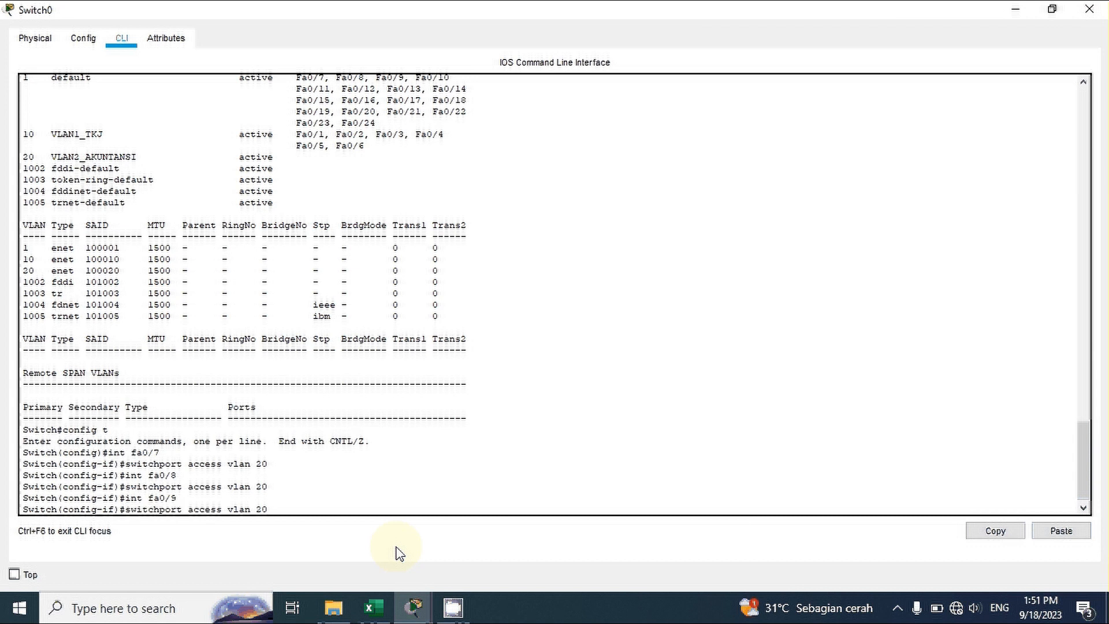
key("Return")
Switch to interface fa0/10 and assign it to VLAN 20 with switchport access vlan 20
key("Up")
key("Up")
key("BackSpace")
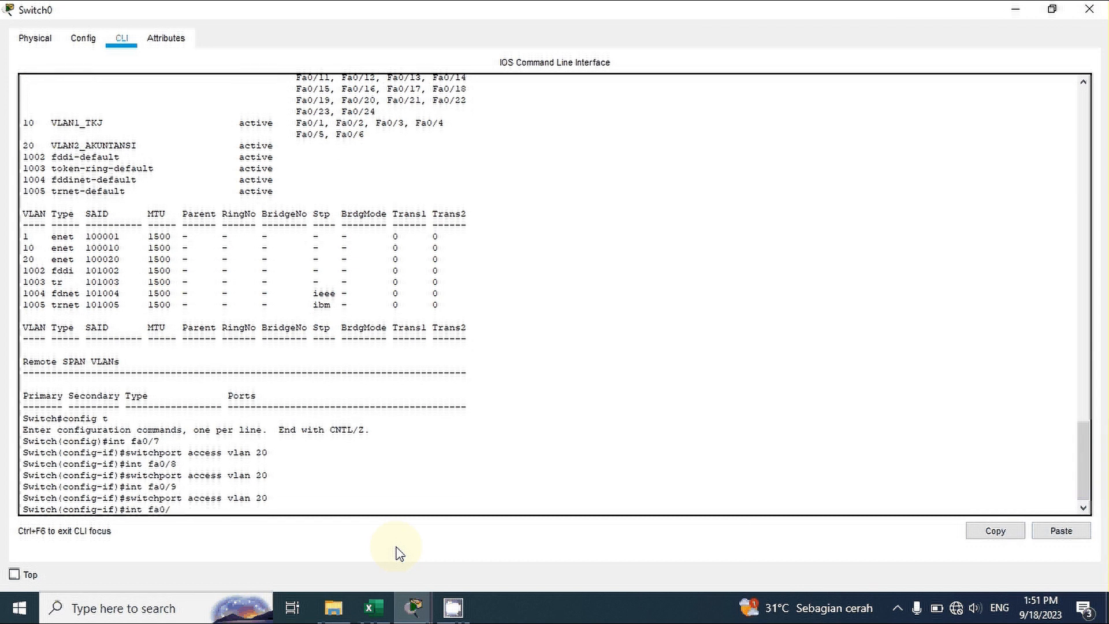
type("10")
key("Return")
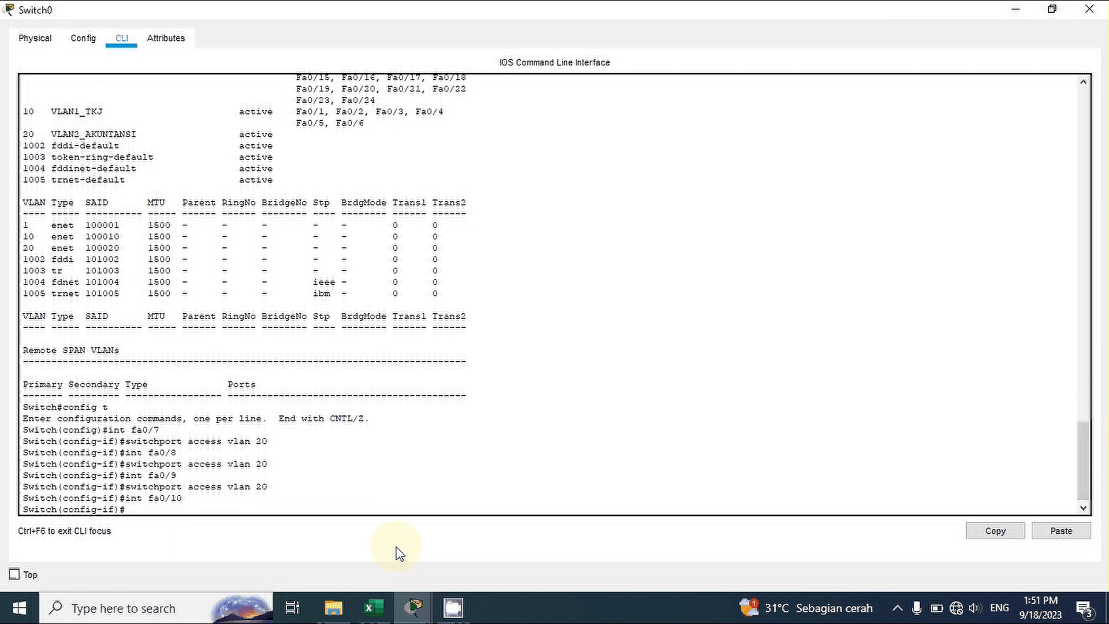
key("Up")
key("Up")
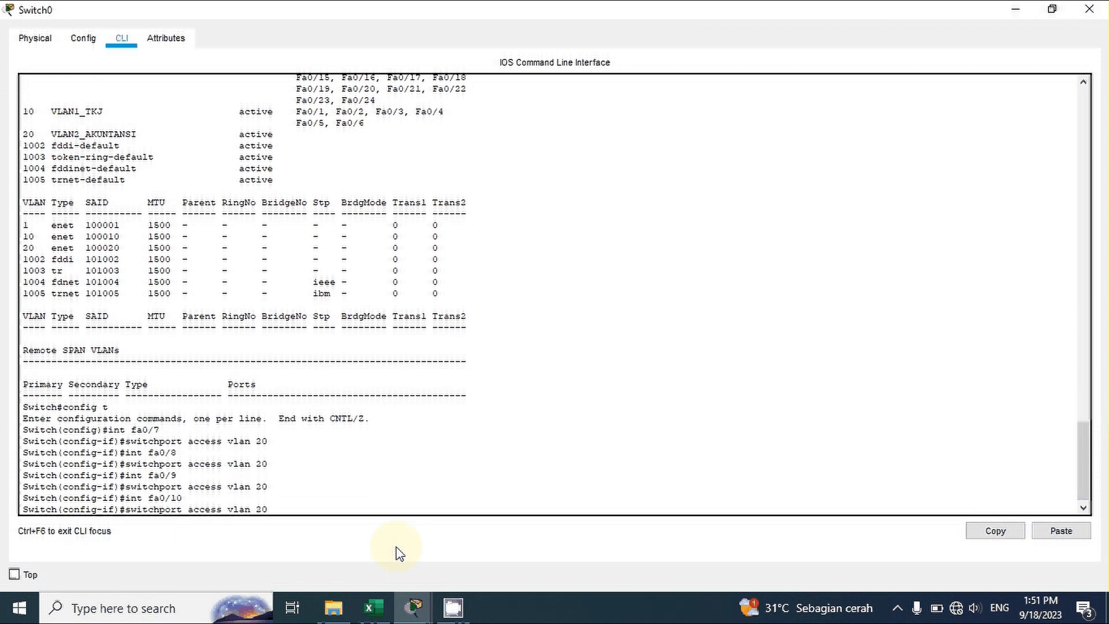
key("Return")
Switch to interface fa0/11 and assign it to VLAN 20 with switchport access vlan 20
key("Up")
key("Up")
key("BackSpace")
type("11")
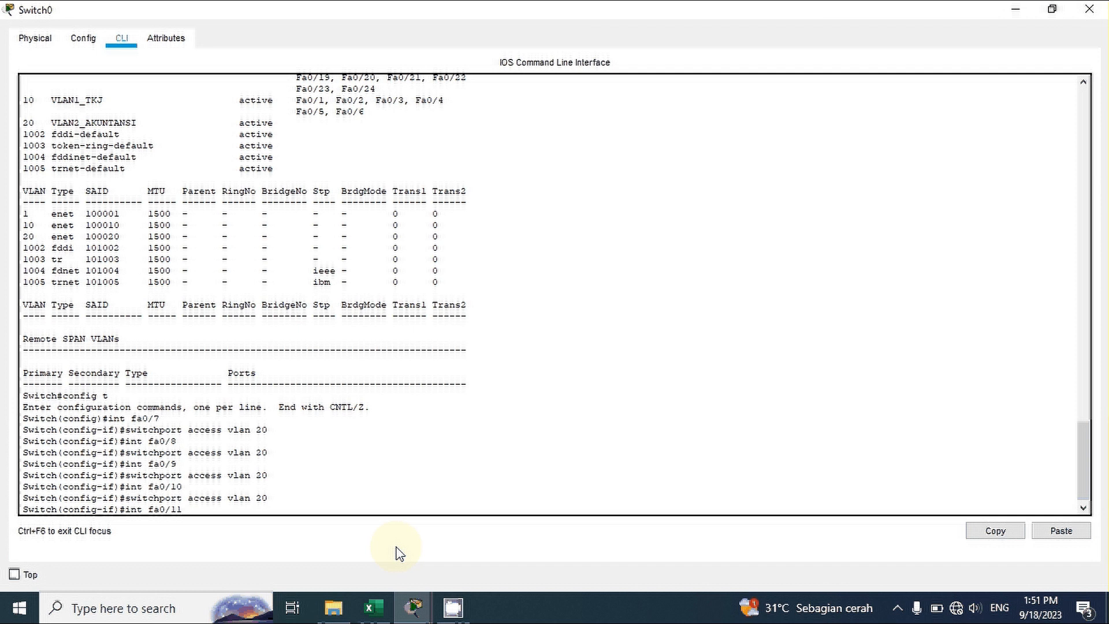
key("Return")
key("Up")
key("Up")
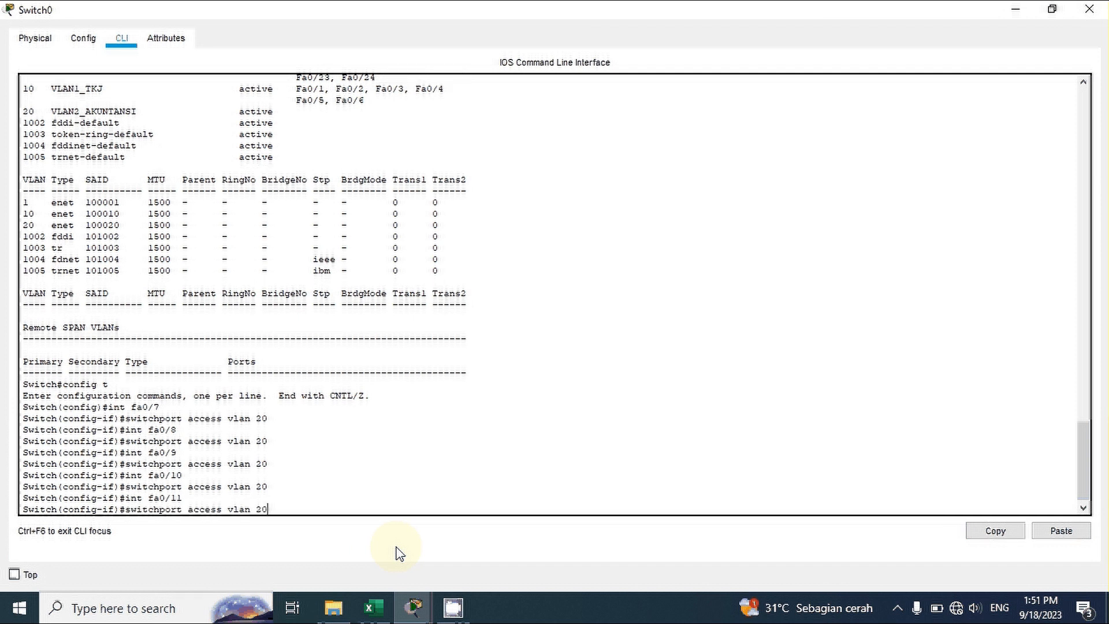
key("Return")
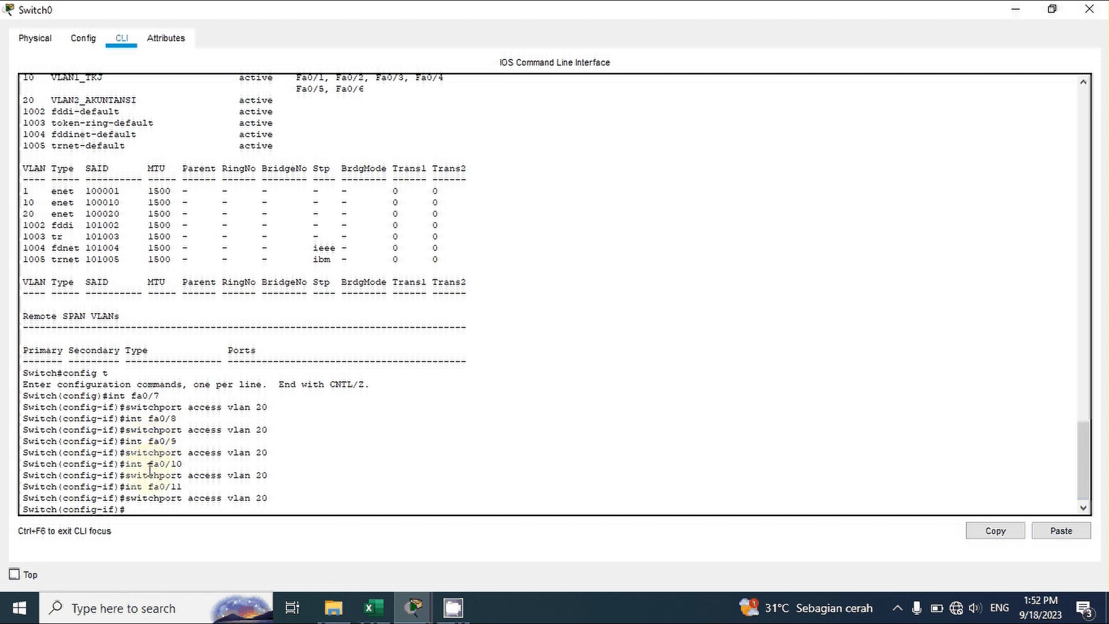
Switch to interface fa0/12 and assign it to VLAN 20 with switchport access vlan 20
key("Up")
key("Up")
key("BackSpace")
type("2")
key("Return")
key("Up")
key("Up")
key("Return")
Leave interface and global configuration modes with ex, returning to the privileged Switch# prompt
type("e")
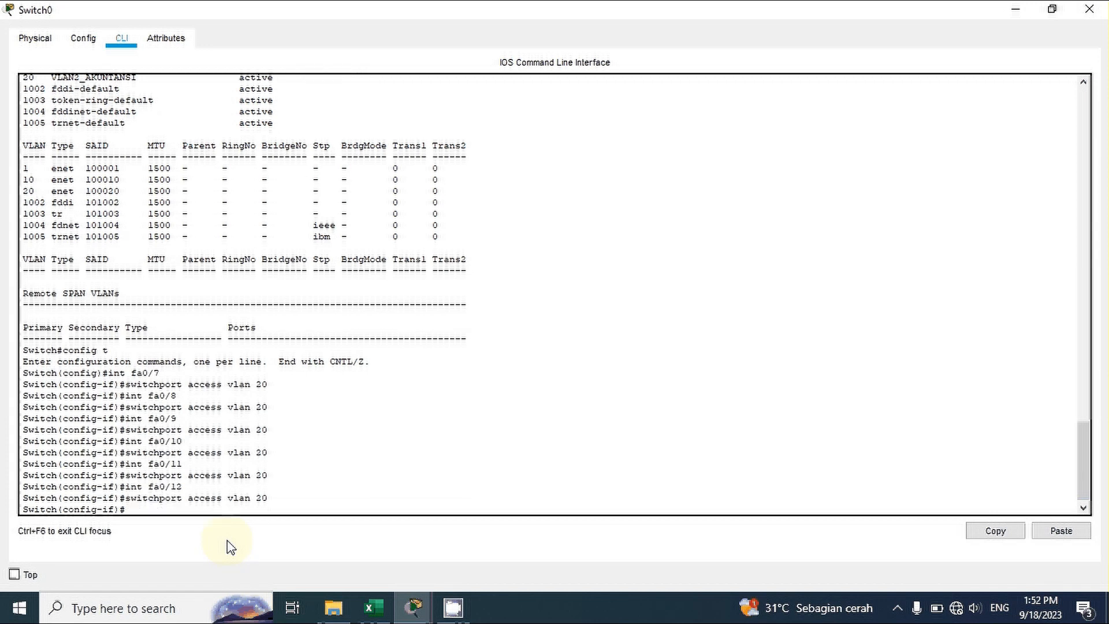
type("x")
key("Return")
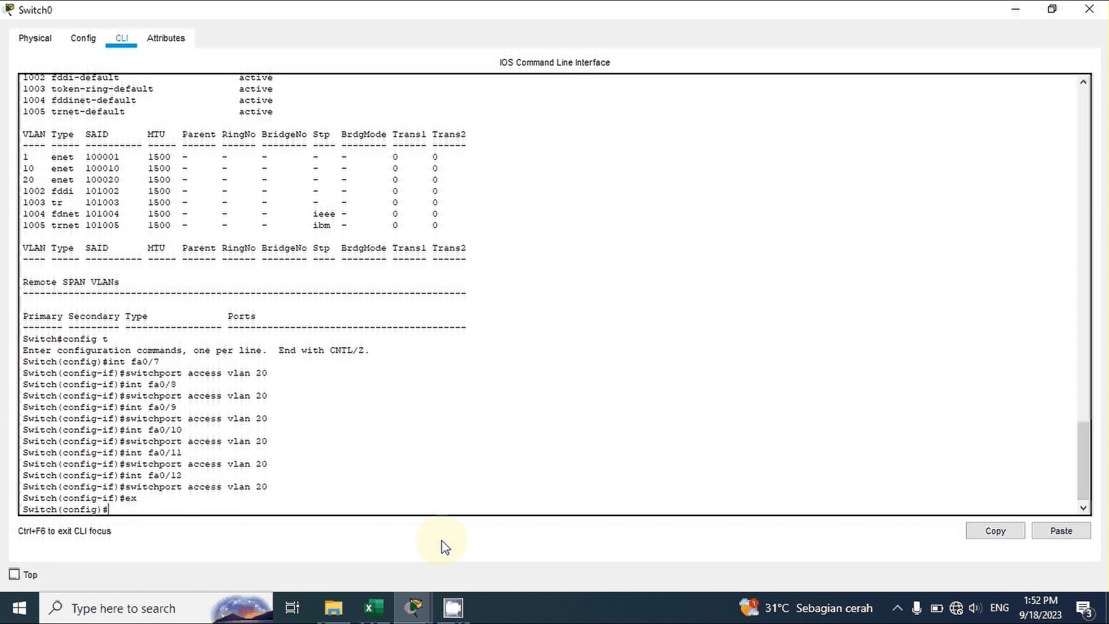
type("ex")
key("Return")
key("Return")
Run show vlan and examine the ports assigned to VLAN 20, highlighting the VLAN2_AKUNTANSI entry
type("show")
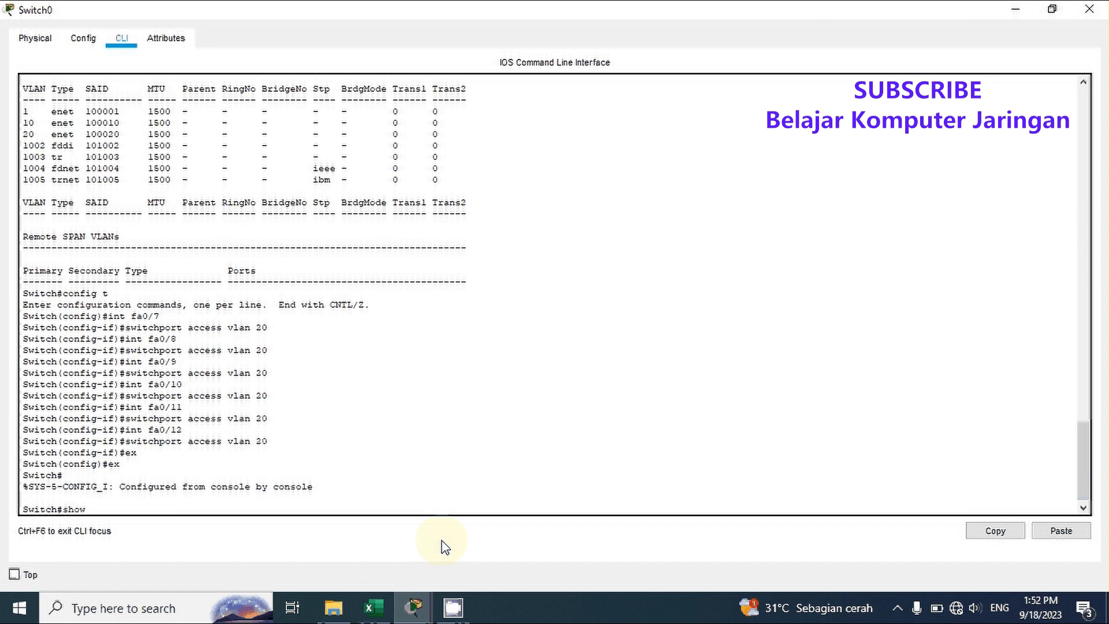
type(" vlan")
key("Return")
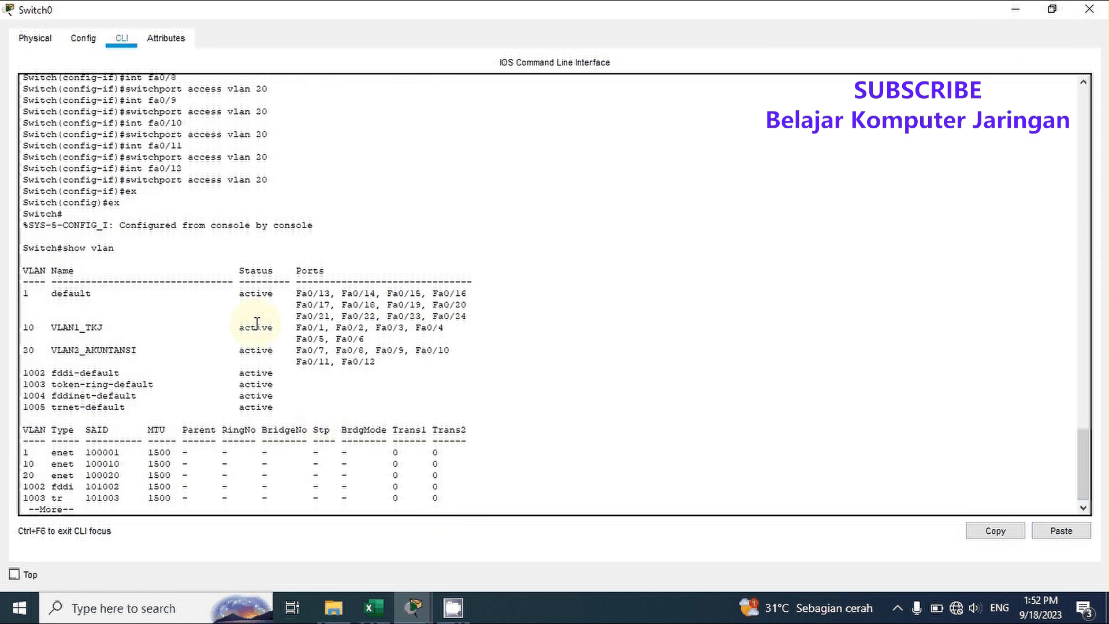
left_click(382, 366)
left_click_drag(381, 366, 18, 350)
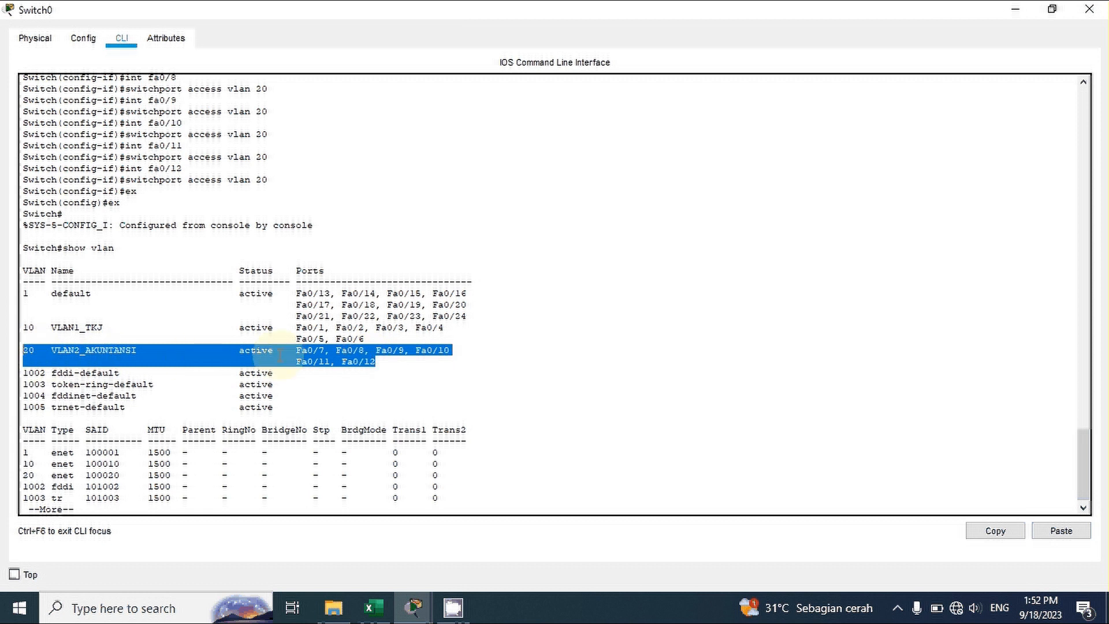
left_click(424, 364)
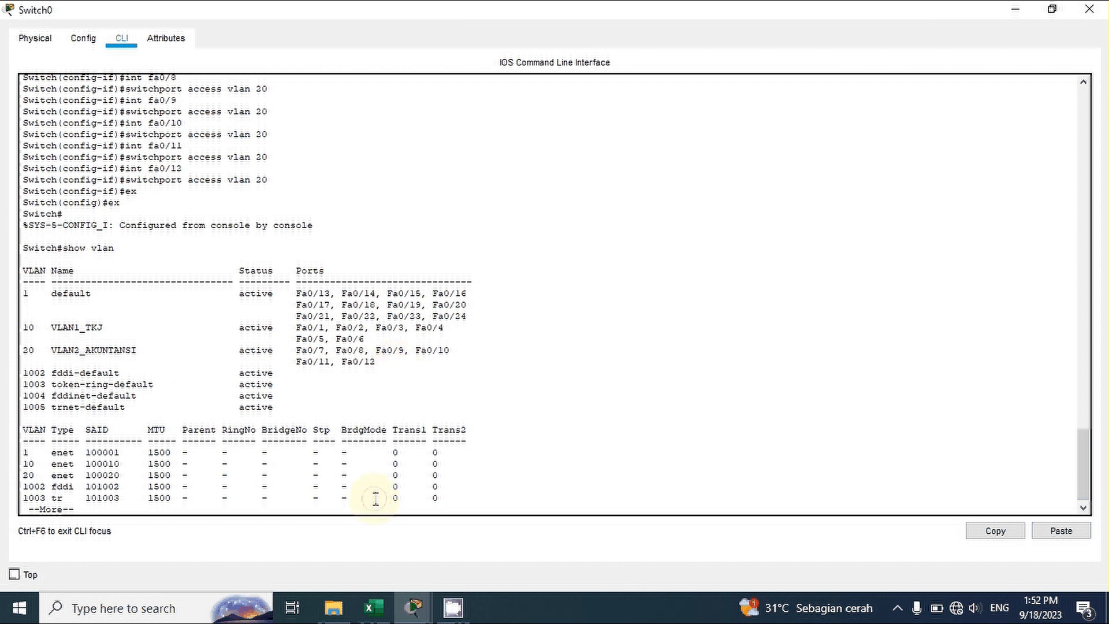
Page through the rest of the show vlan listing to its end and close the Switch0 window
key("Return")
key("Return")
key("Return")
key("Return")
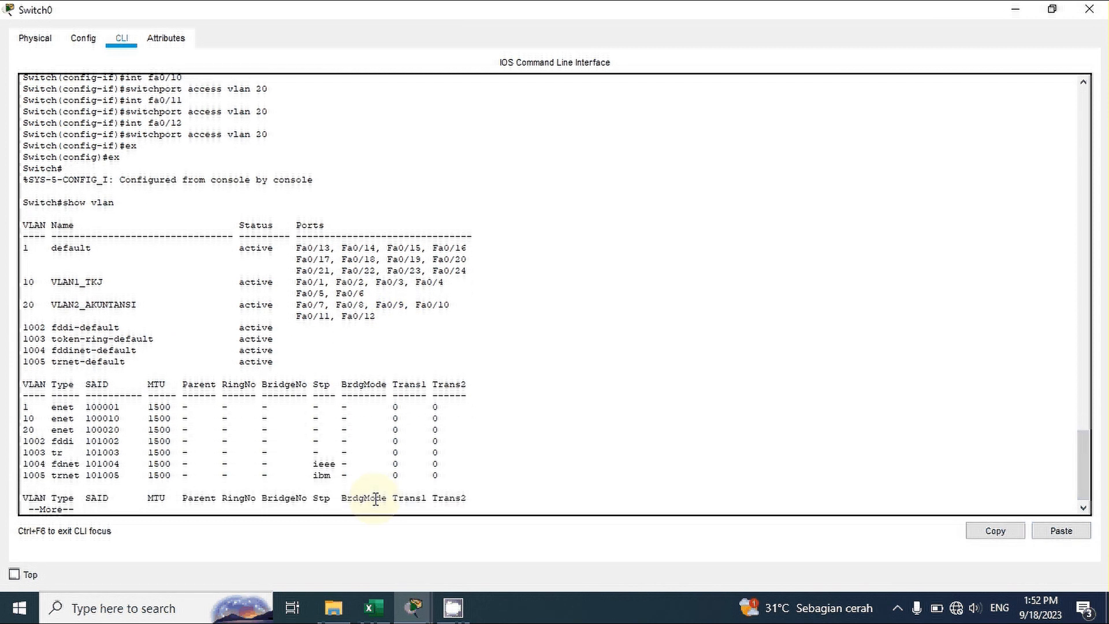
key("Return")
key("Return")
key("Return")
key("Return")
key("Return")
key("Return")
key("Return")
key("Return")
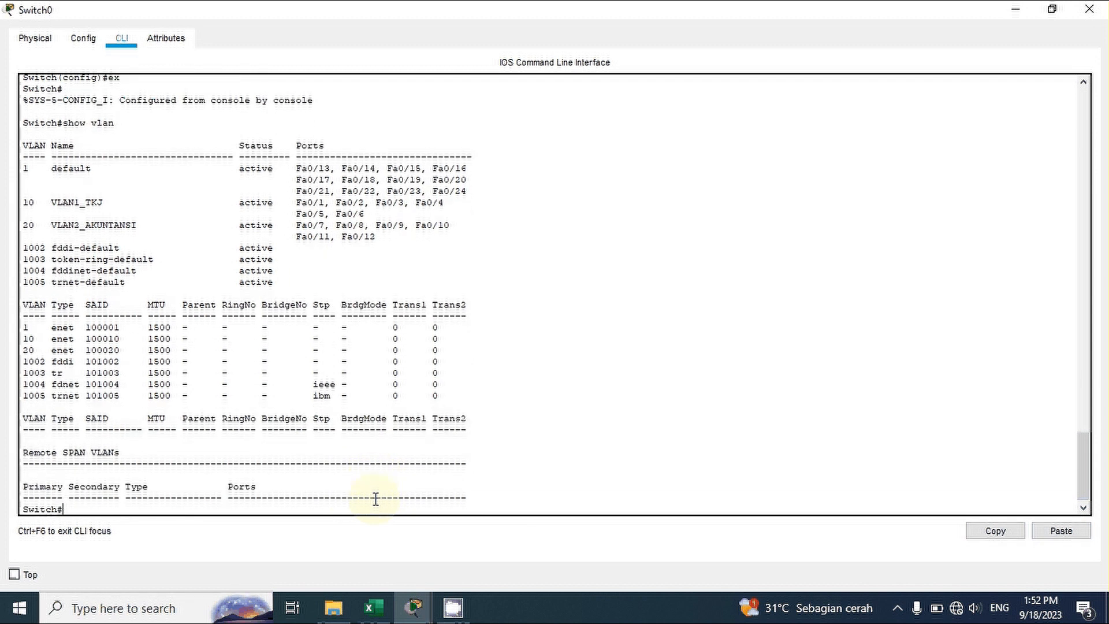
left_click(1089, 10)
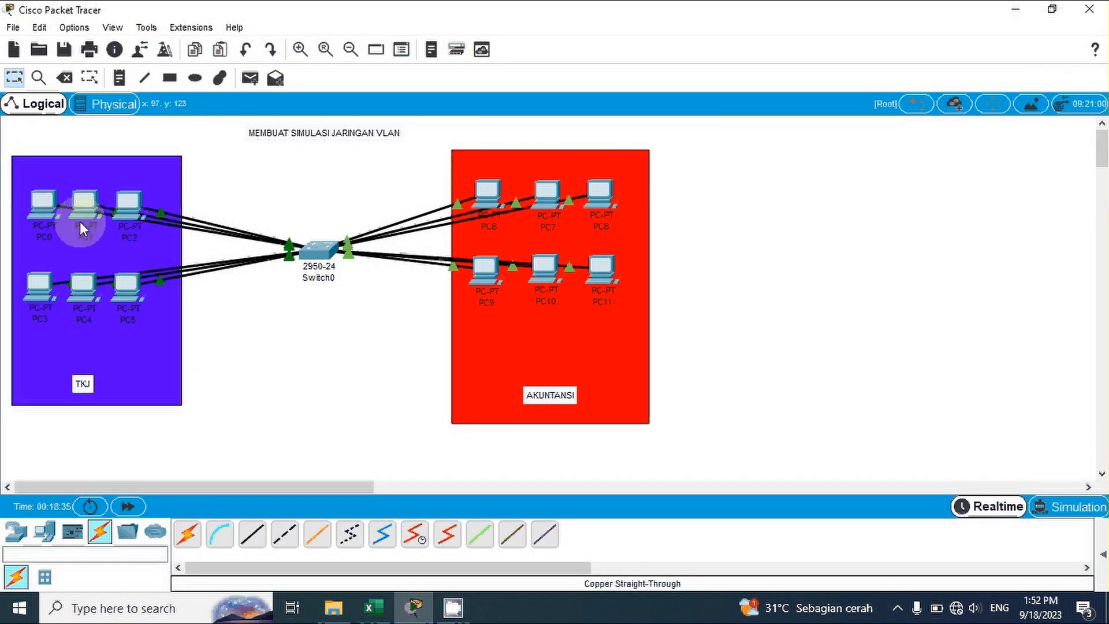
Send a simple PDU from PC0 to PC5 within TKJ and show the PDU list to check its status
left_click(250, 80)
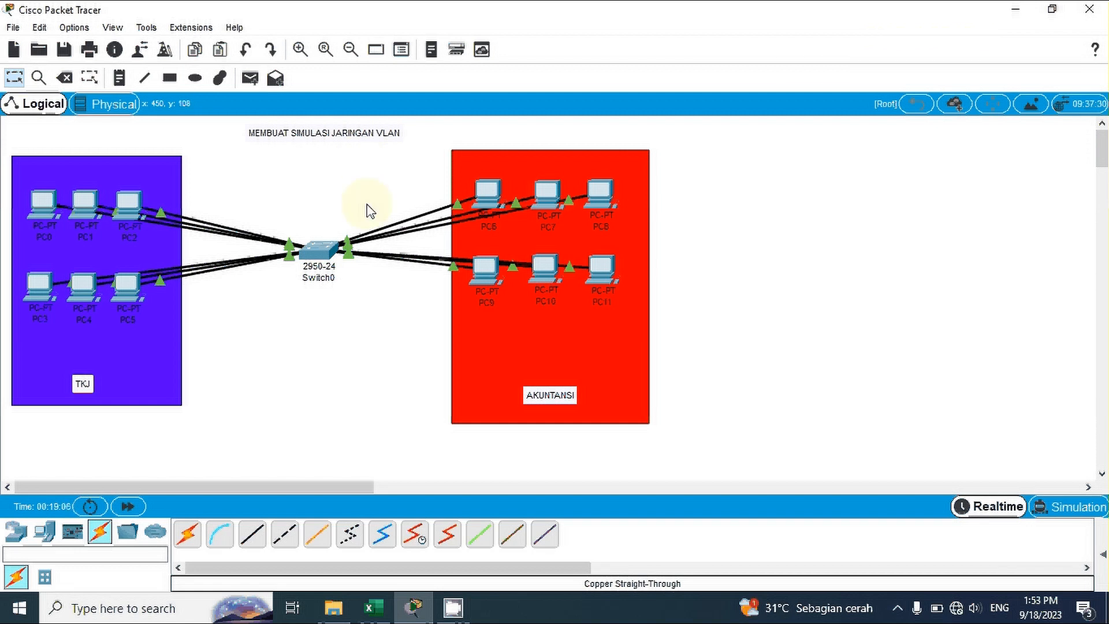
left_click(253, 78)
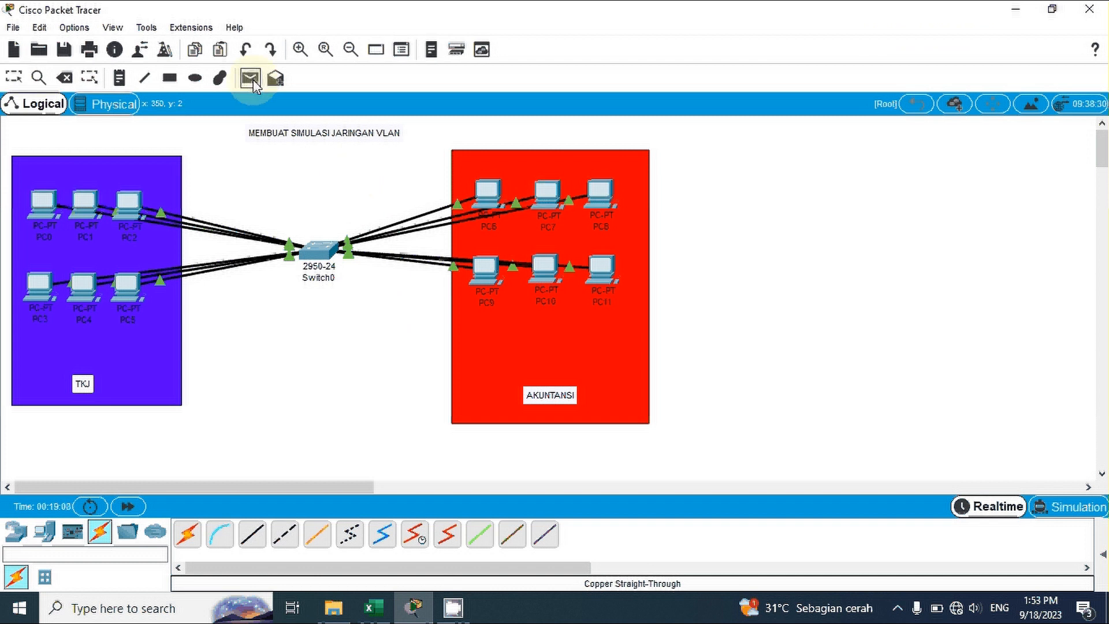
left_click(45, 208)
left_click(127, 294)
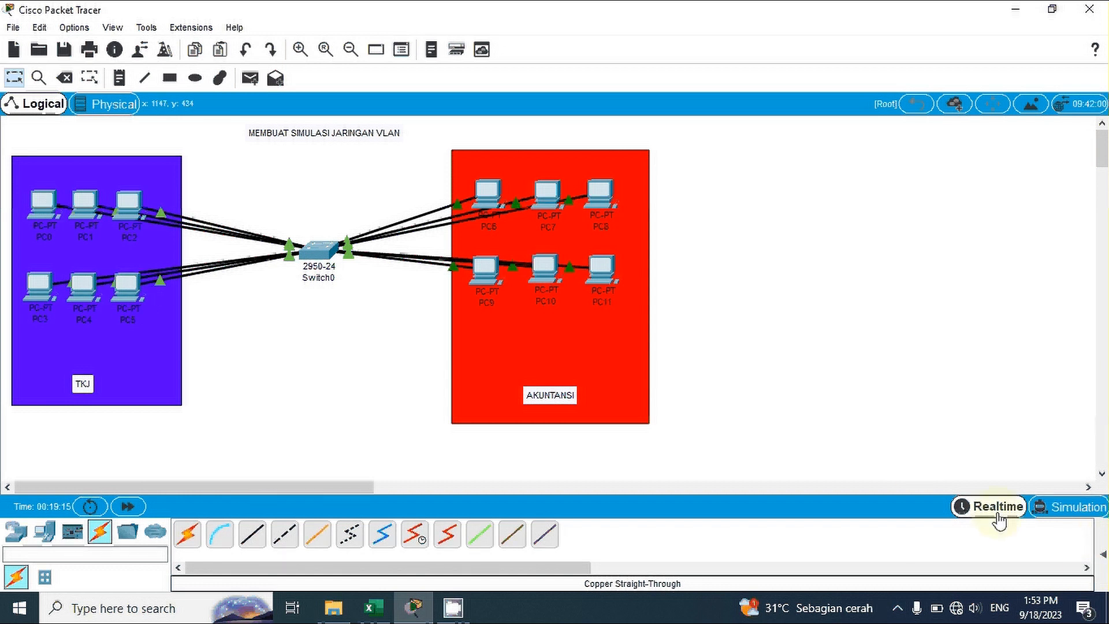
left_click(1102, 556)
left_click(849, 555)
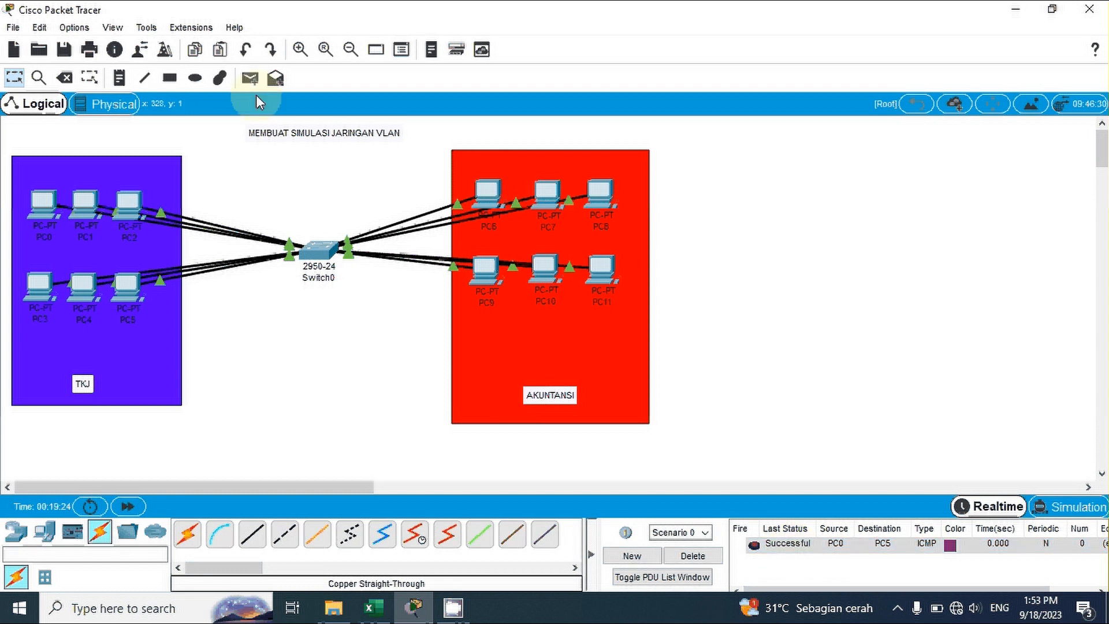
Send a simple PDU from PC0 in TKJ to PC6 in AKUNTANSI to test traffic between the VLANs
left_click(251, 79)
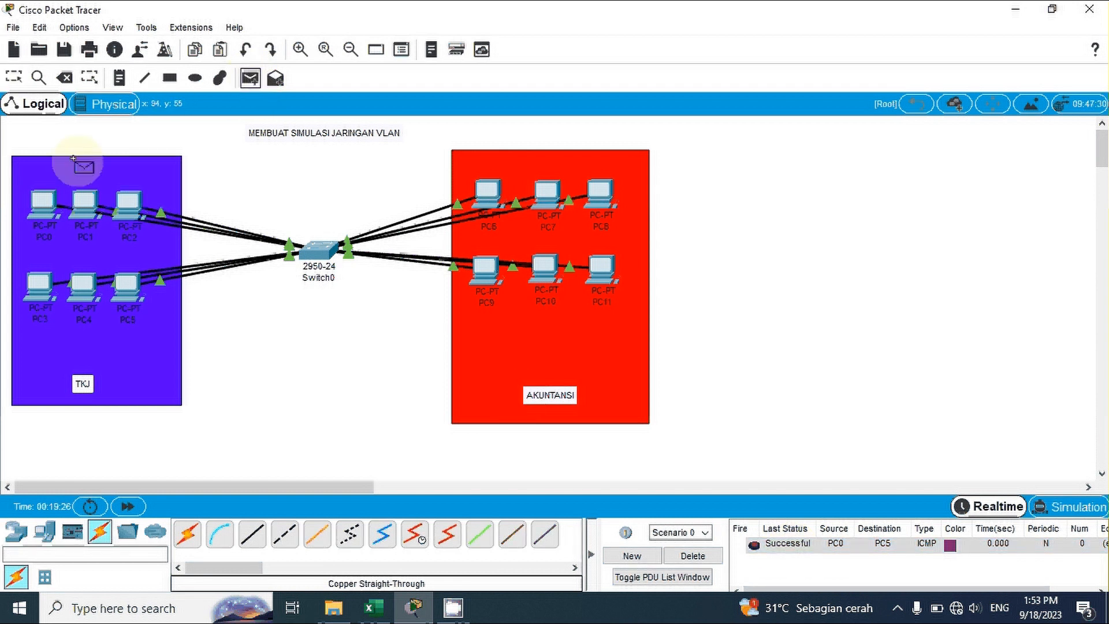
left_click(44, 202)
left_click(487, 193)
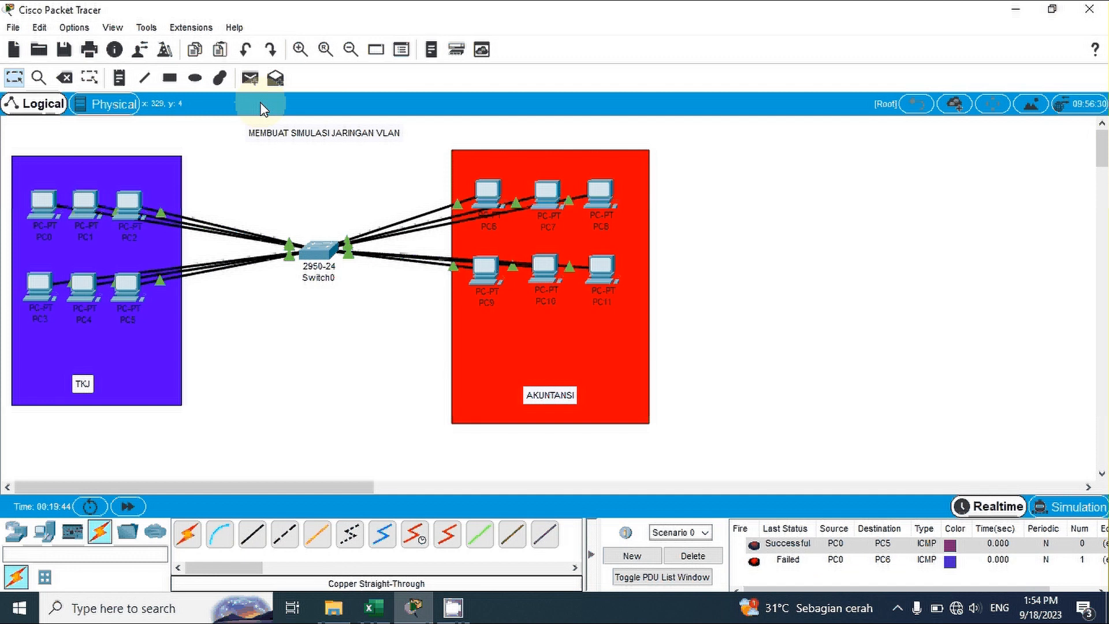
Send a simple PDU from PC11 to PC8 within AKUNTANSI and check its status in the PDU list
left_click(250, 78)
left_click(602, 277)
left_click(601, 194)
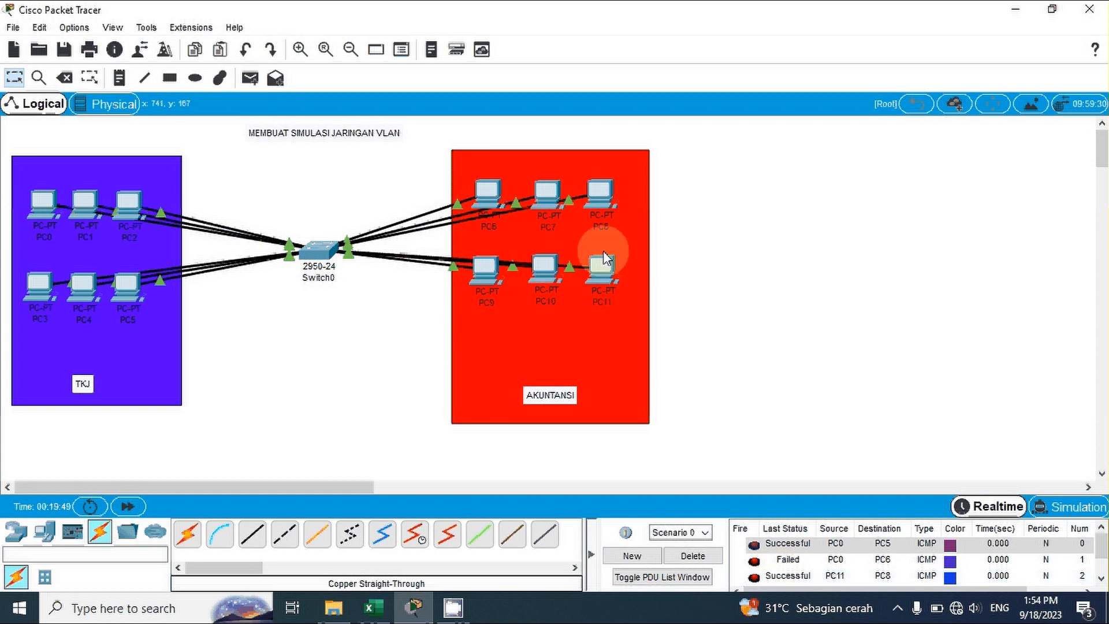
left_click(1101, 579)
Send a simple PDU from PC9 in AKUNTANSI to PC5 in TKJ and check its status in the PDU list
left_click(249, 78)
left_click(491, 272)
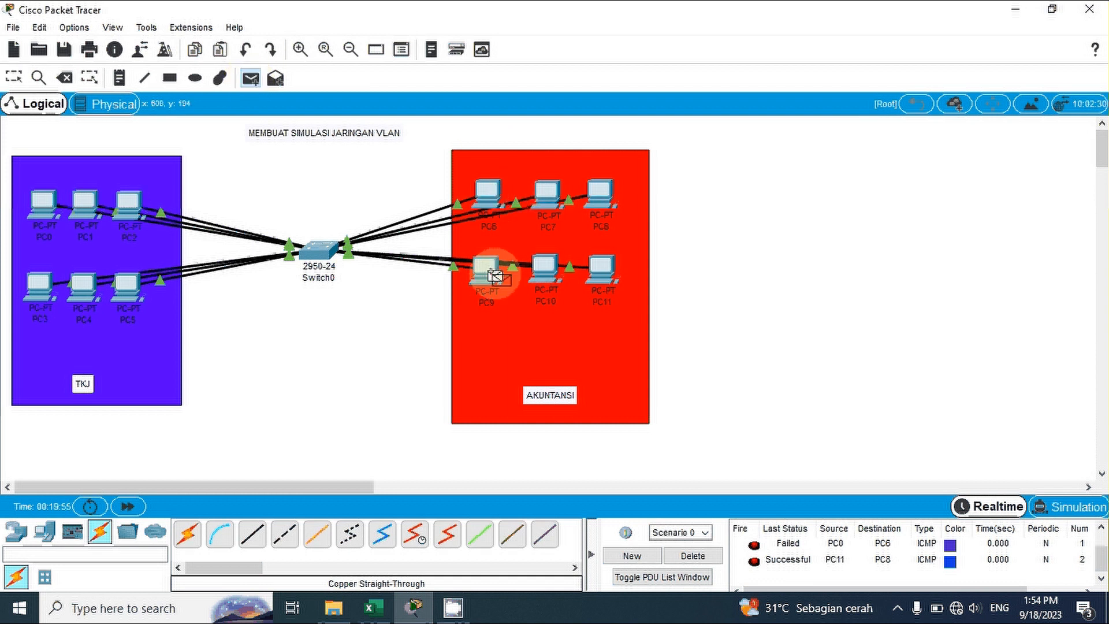
left_click(130, 294)
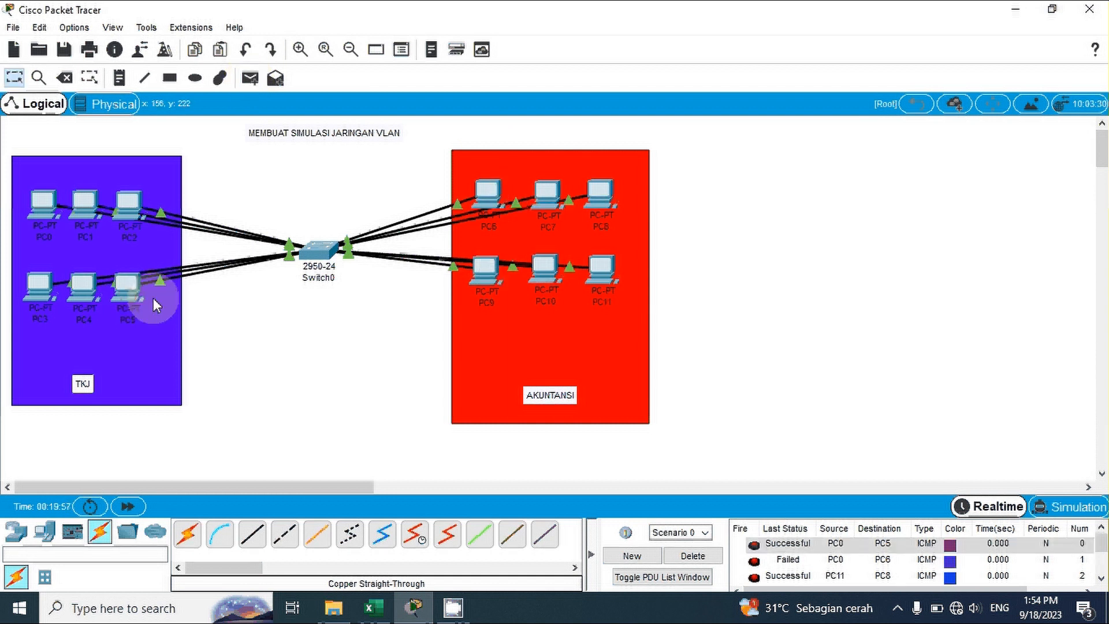
left_click(1101, 578)
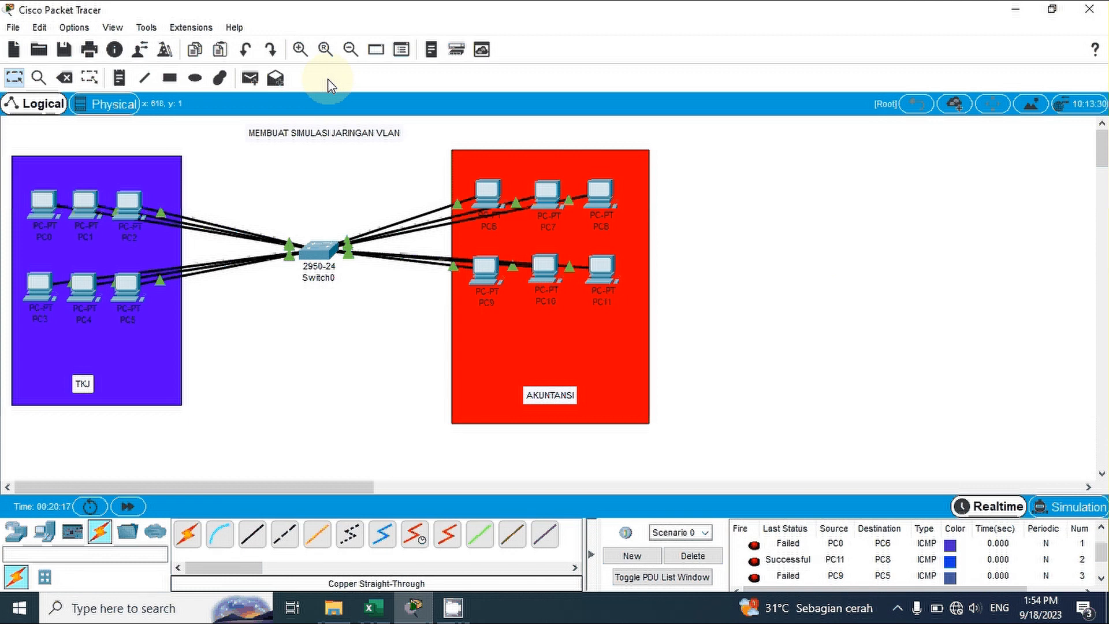
Enlarge the topology view and bring its title, the TKJ area and the AKUNTANSI area fully into view
left_click(300, 51)
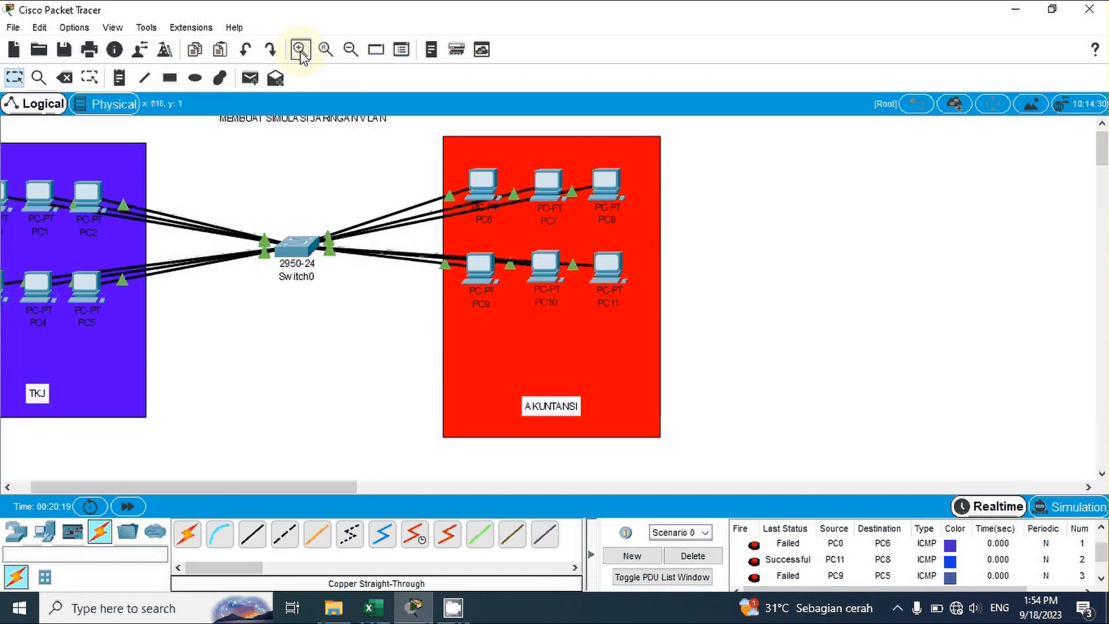
left_click_drag(317, 486, 278, 485)
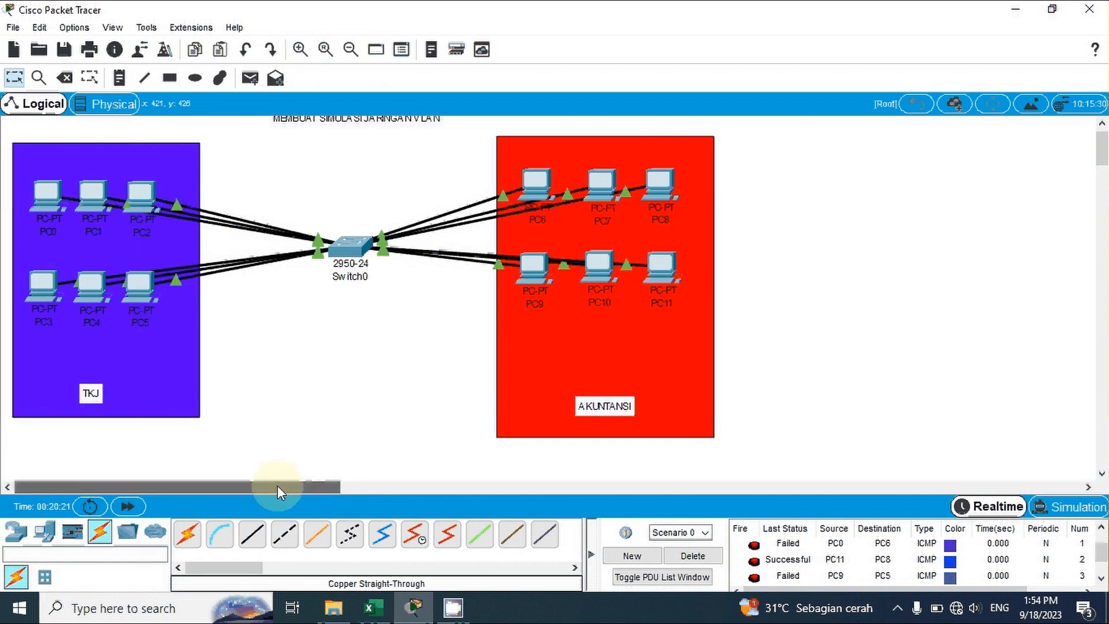
left_click_drag(1105, 139, 1106, 136)
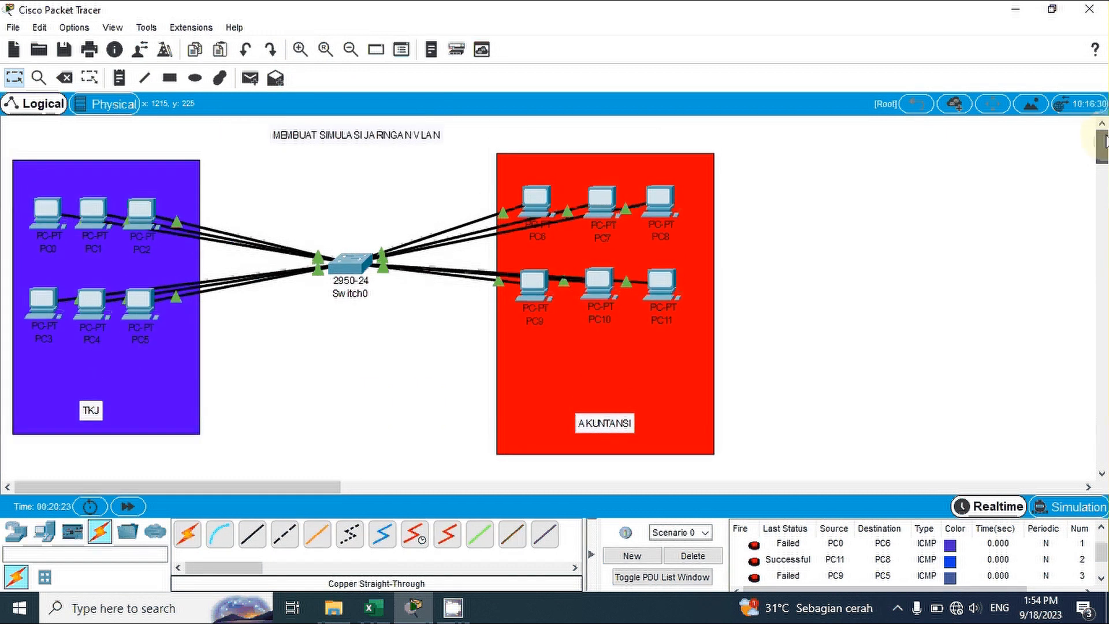